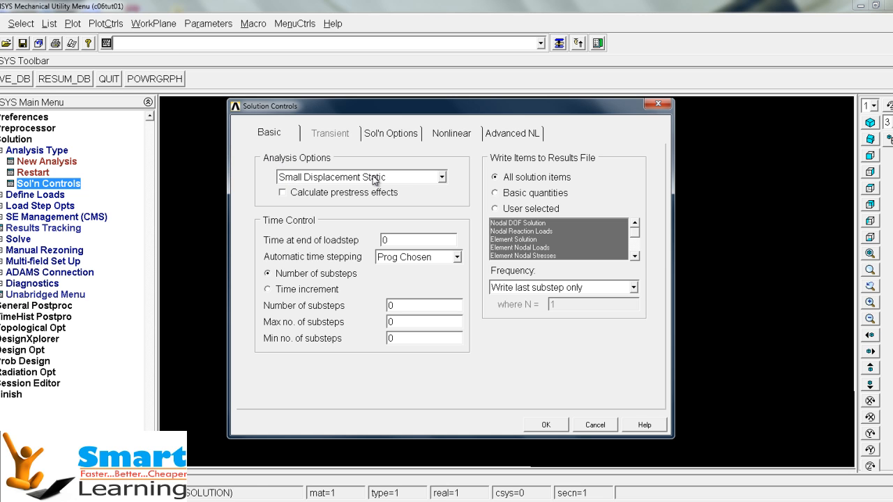
Examine the available analysis options in the Solution Controls dialog and close it without changing anything
left_click(443, 179)
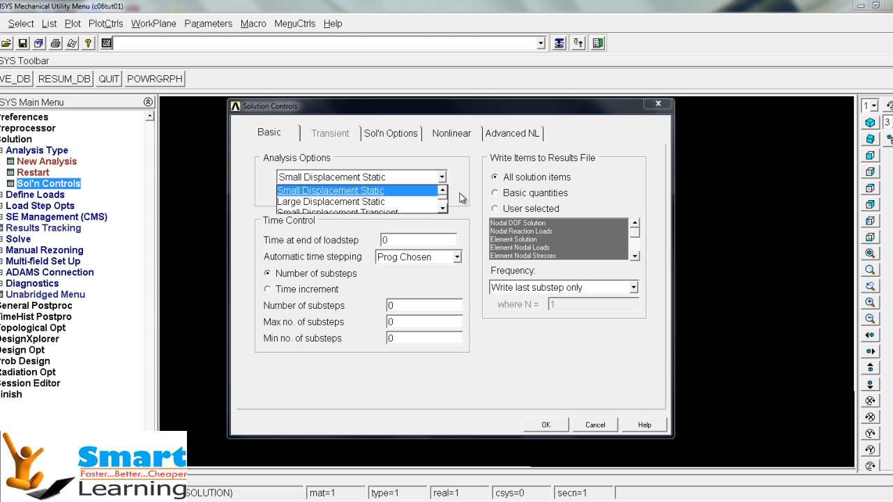
left_click(461, 198)
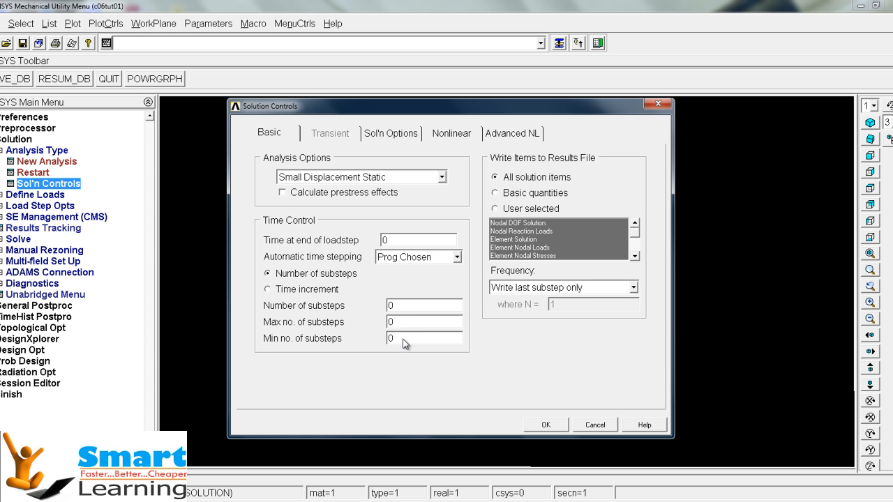
left_click(577, 424)
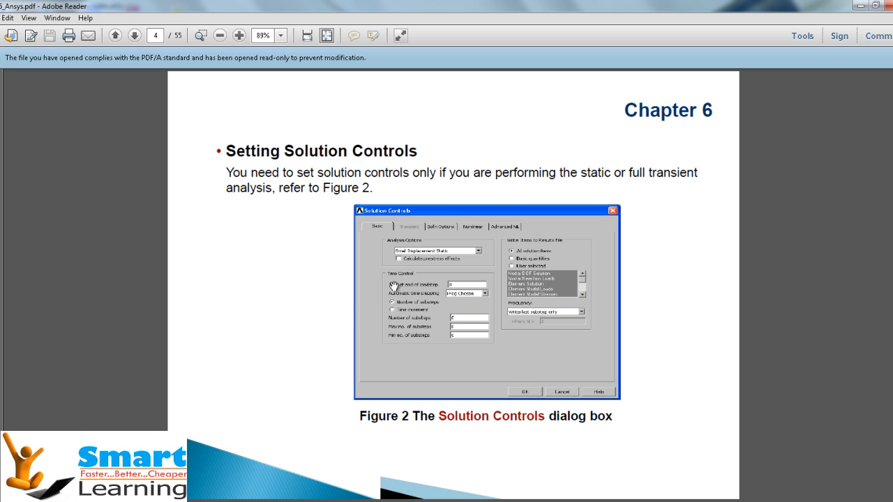
Switch to the Chapter 6 PDF in Adobe Reader and read about the Basic tab, analysis options and Static or Steady-State Analysis dialog
scroll(394, 286, "down", 1)
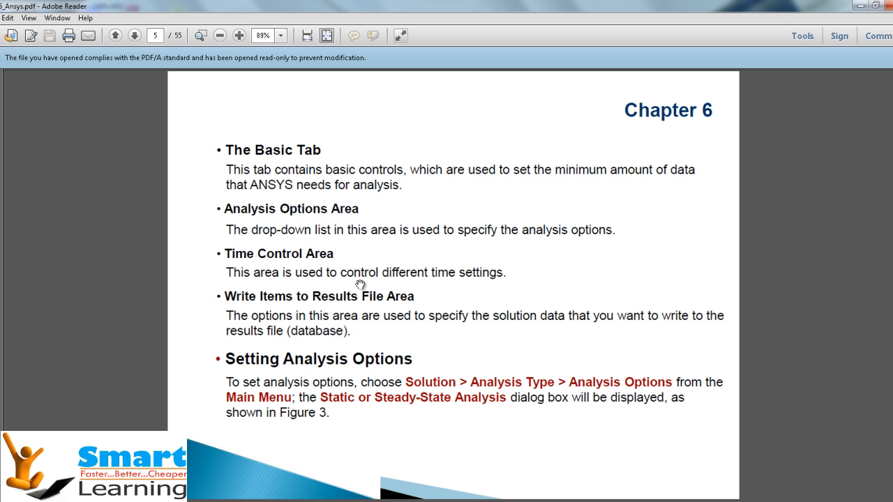
scroll(360, 285, "down", 1)
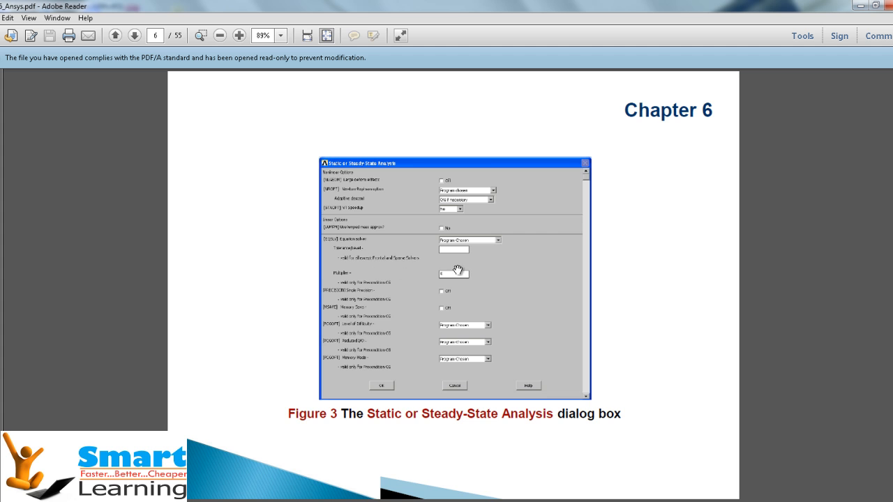
scroll(466, 268, "up", 2, "ctrl")
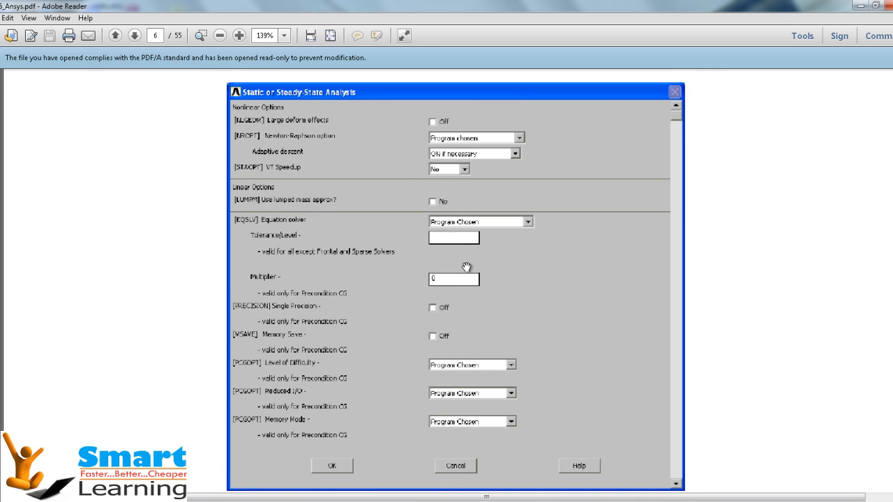
scroll(466, 267, "down", 2, "ctrl")
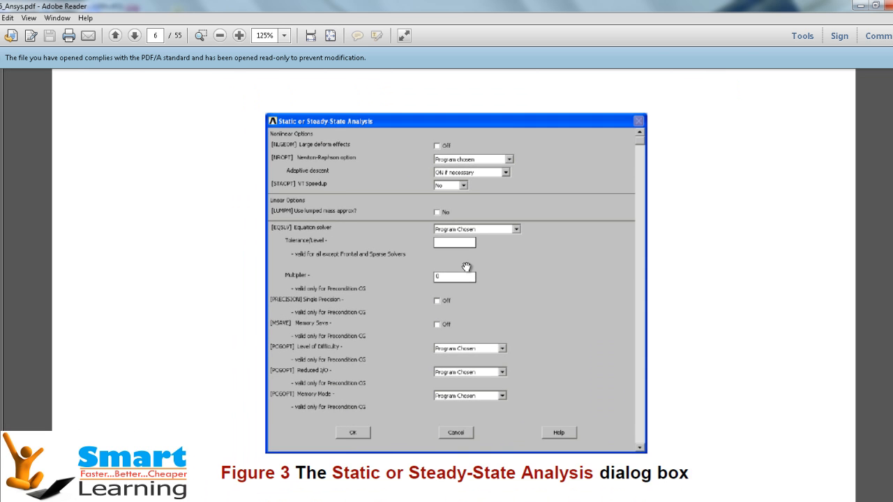
scroll(466, 268, "up", 5)
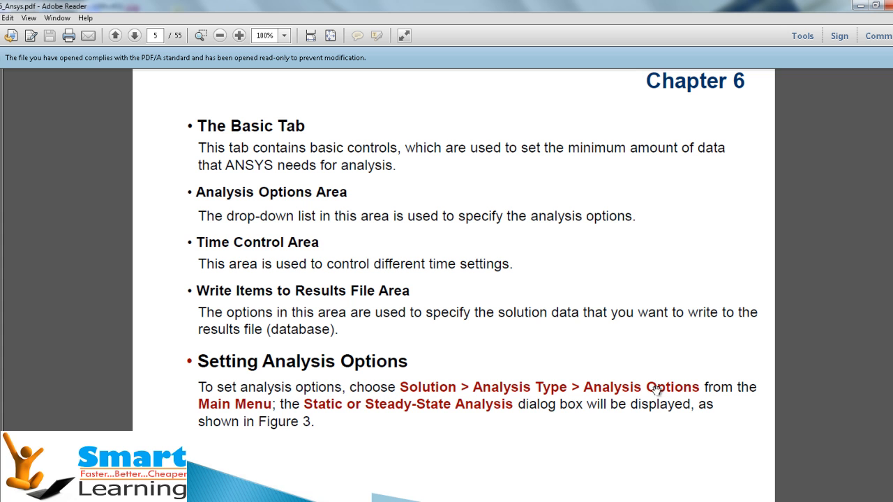
Switch back to ANSYS and examine the Sol'n Options, Nonlinear and Advanced NL settings of Solution Controls, closing the dialog when done
mouse_move(446, 485)
left_click(530, 432)
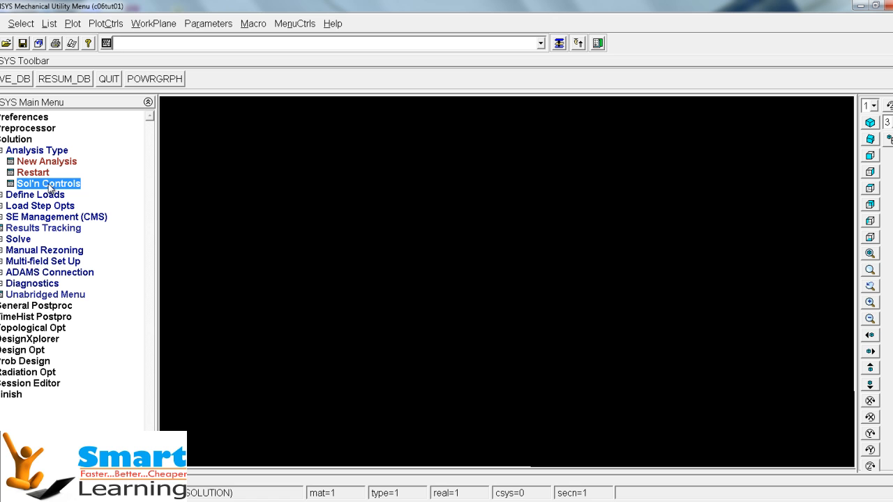
left_click(39, 205)
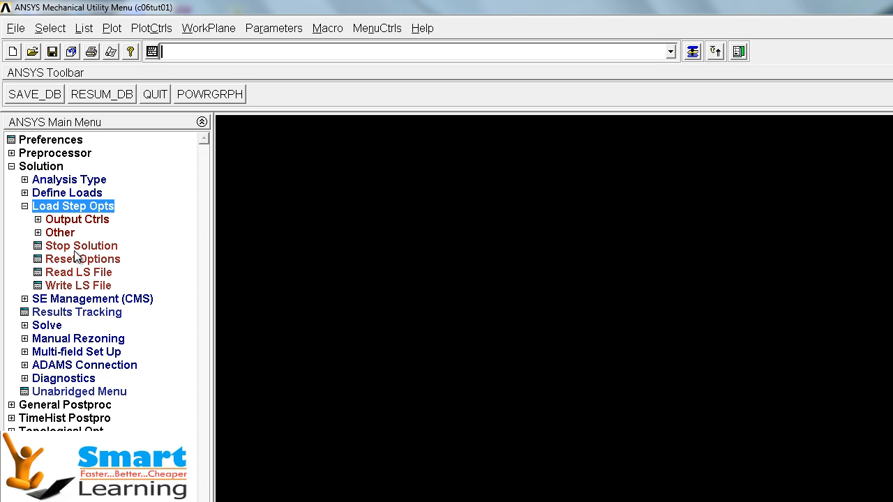
left_click(59, 180)
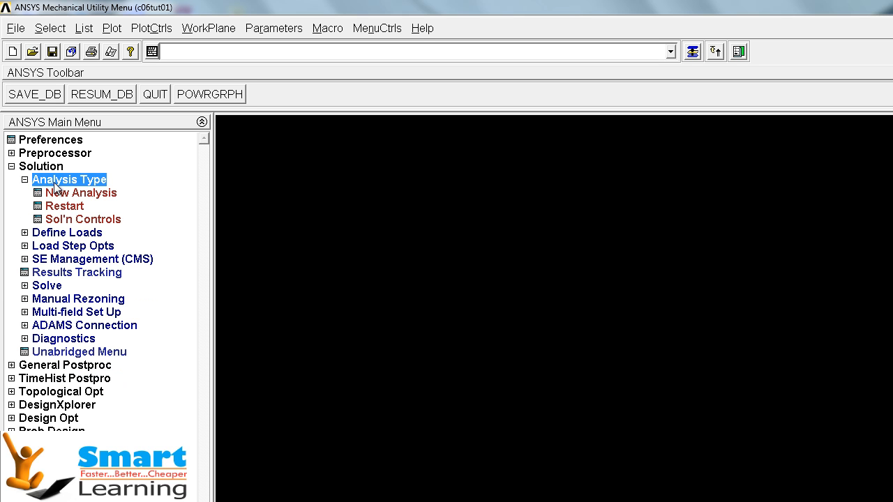
left_click(71, 220)
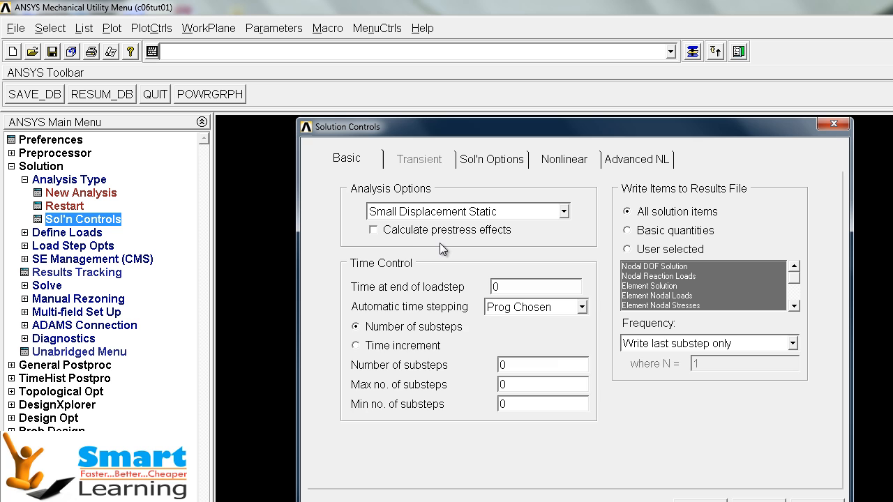
left_click(488, 160)
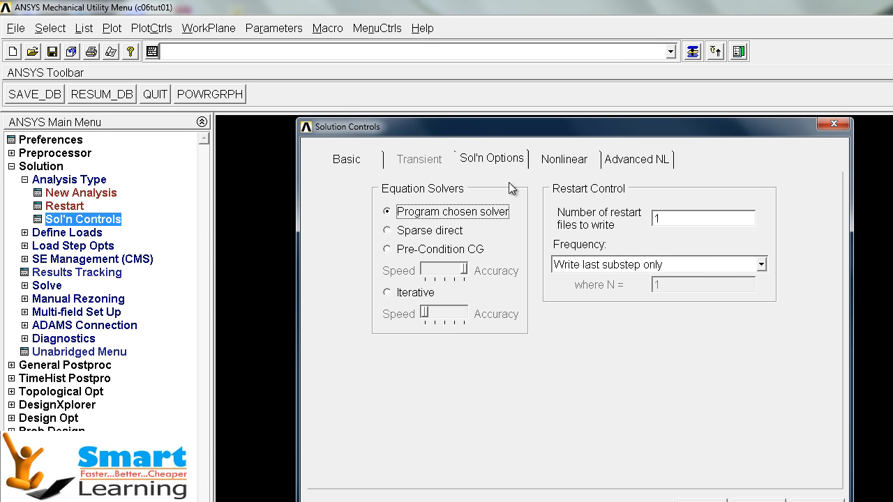
left_click(567, 160)
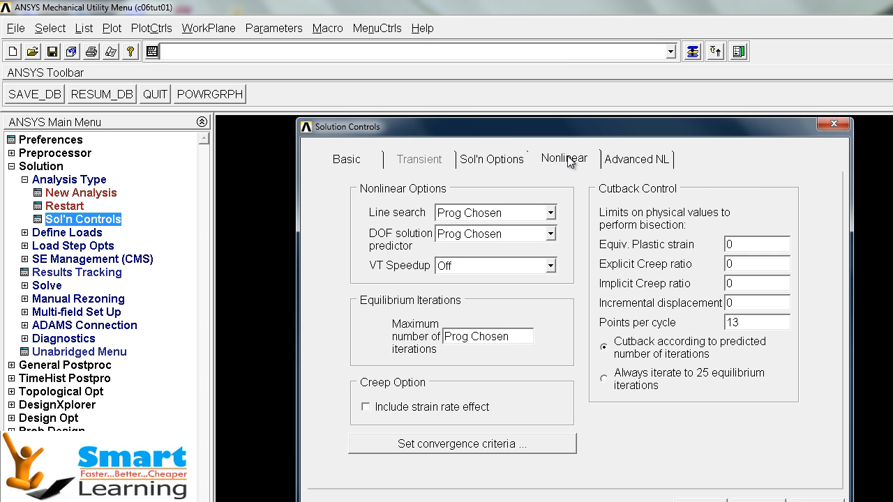
left_click(657, 164)
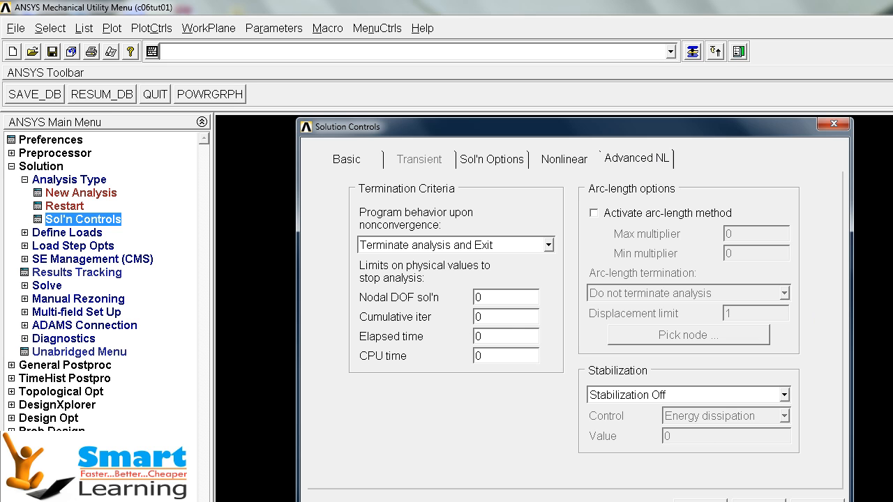
left_click(699, 501)
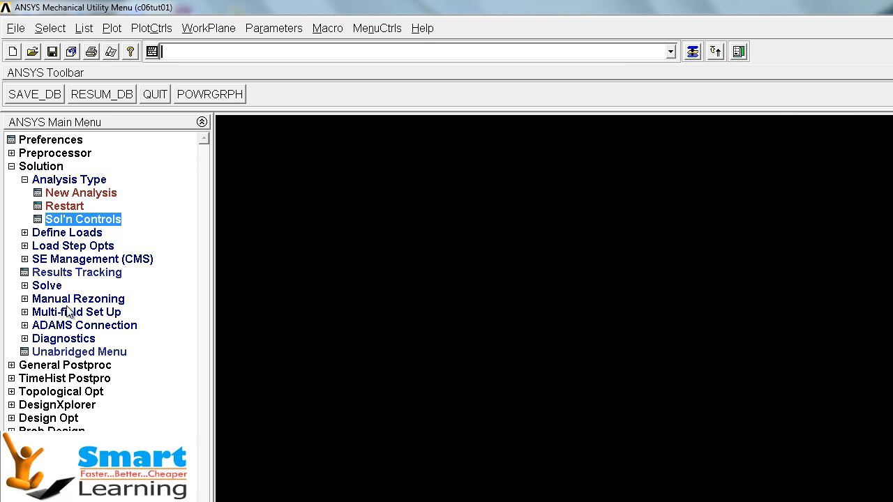
Examine the Load Step Opts commands and their Output Ctrls, collapse them and show the Analysis Type commands again
left_click(61, 247)
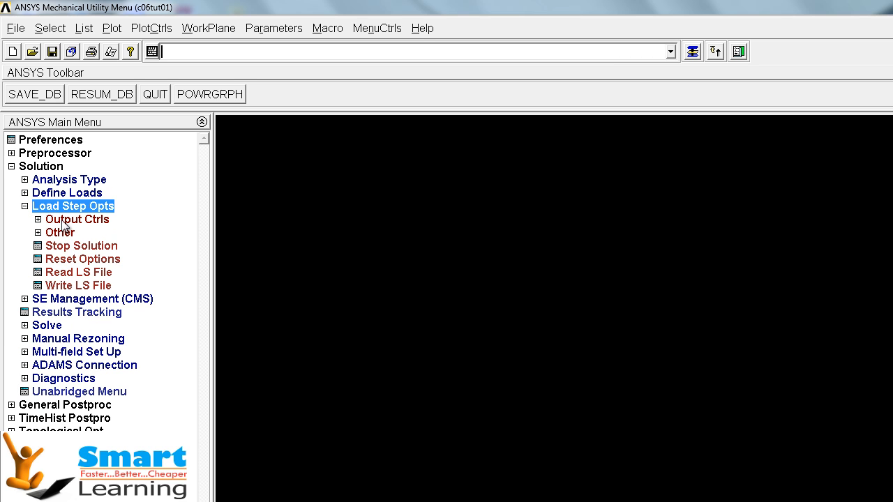
left_click(63, 222)
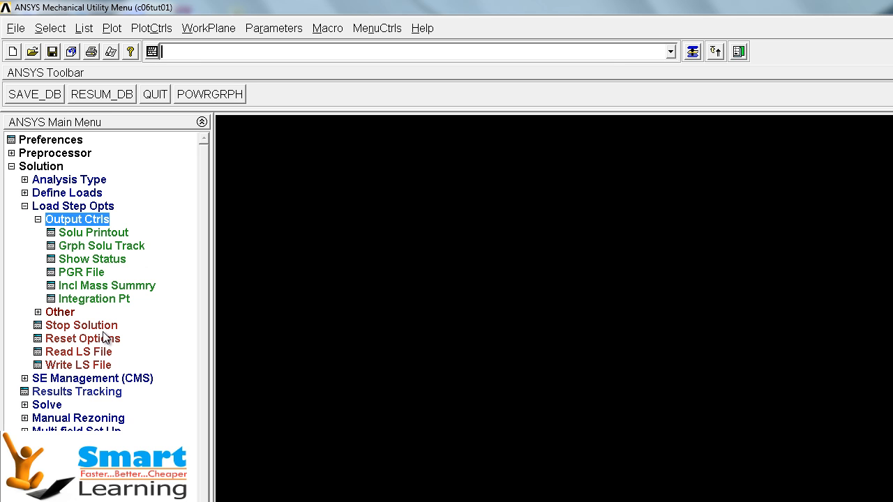
left_click(24, 207)
left_click(24, 180)
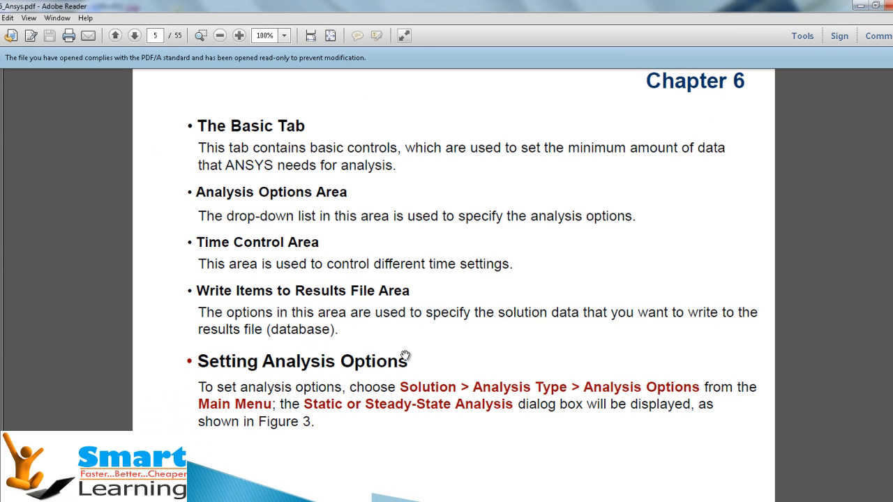
Switch to the Chapter 6 PDF and read pages 6 to 8 on the Static or Steady-State Analysis options and equation solvers
scroll(403, 354, "down", 1)
scroll(402, 351, "down", 2)
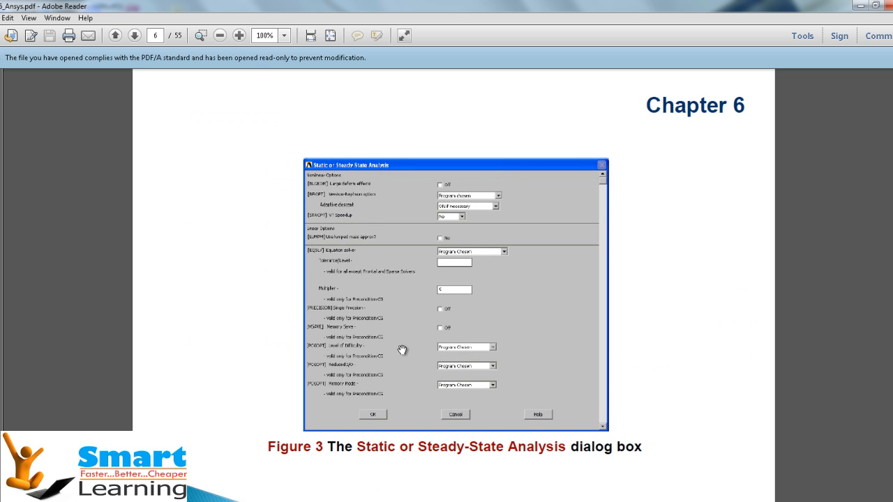
scroll(403, 351, "down", 3)
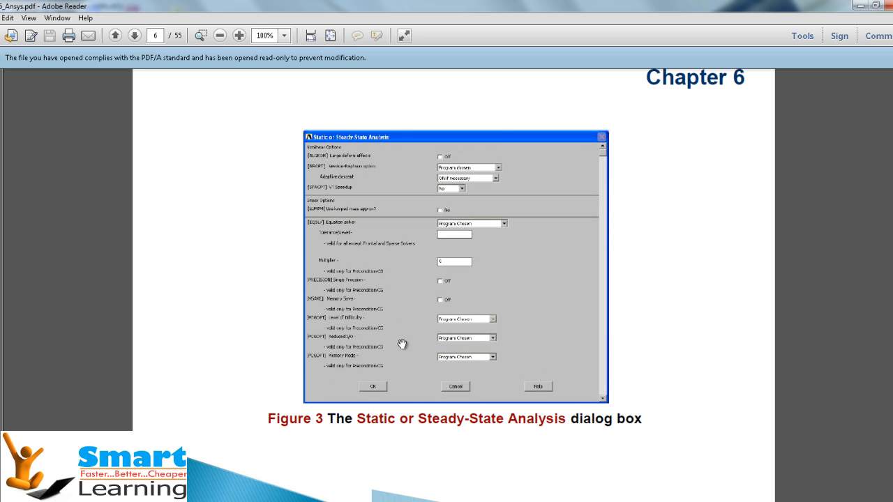
scroll(402, 344, "down", 2)
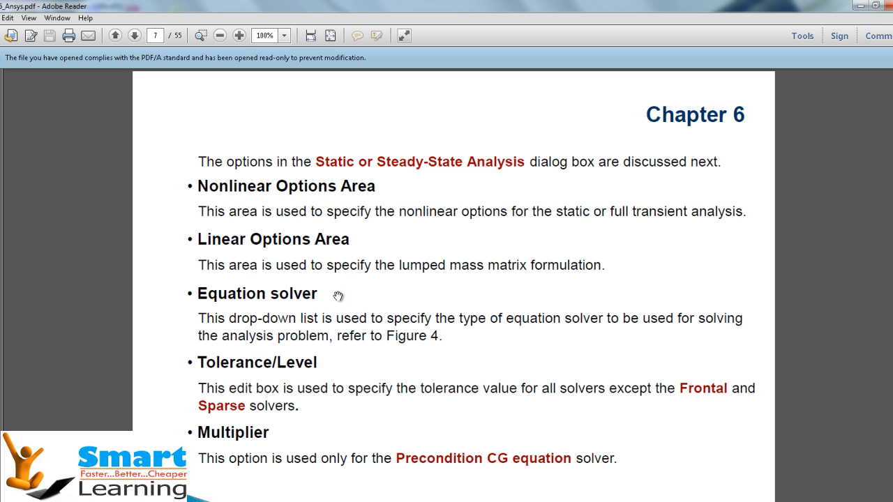
scroll(339, 295, "down", 1)
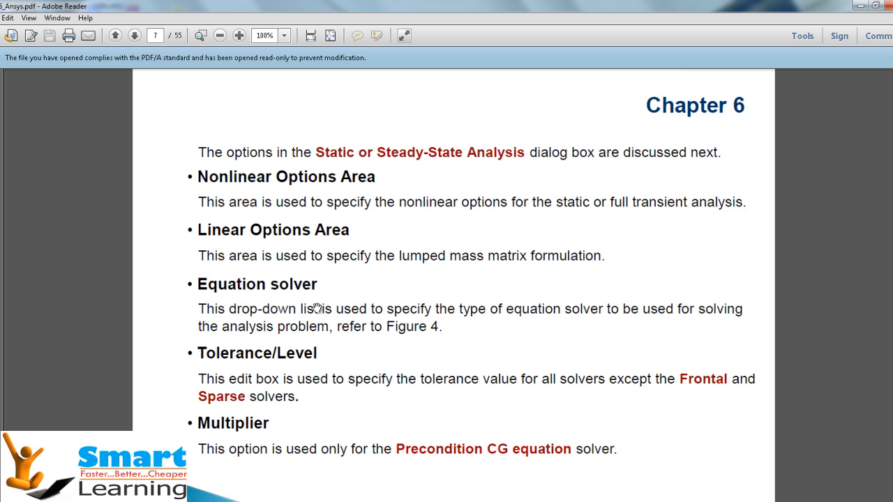
scroll(316, 307, "down", 3)
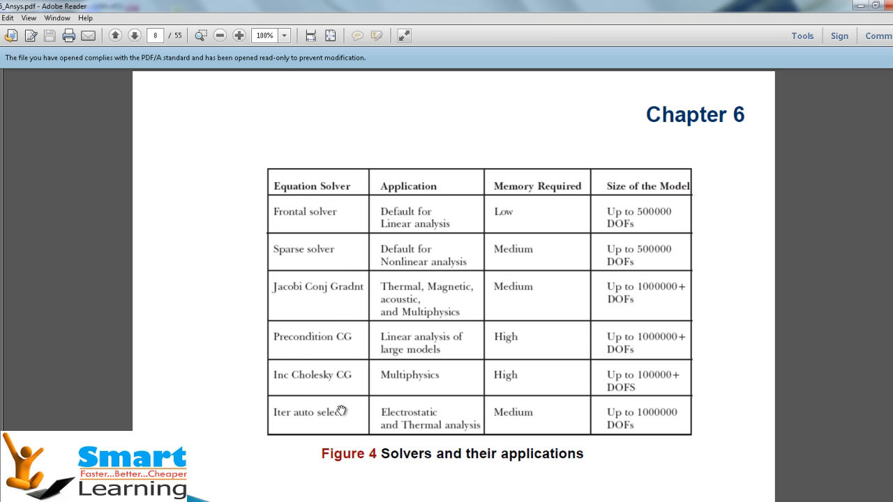
Return to ANSYS and examine the equation solvers and restart frequency choices in Solution Controls
left_click(513, 473)
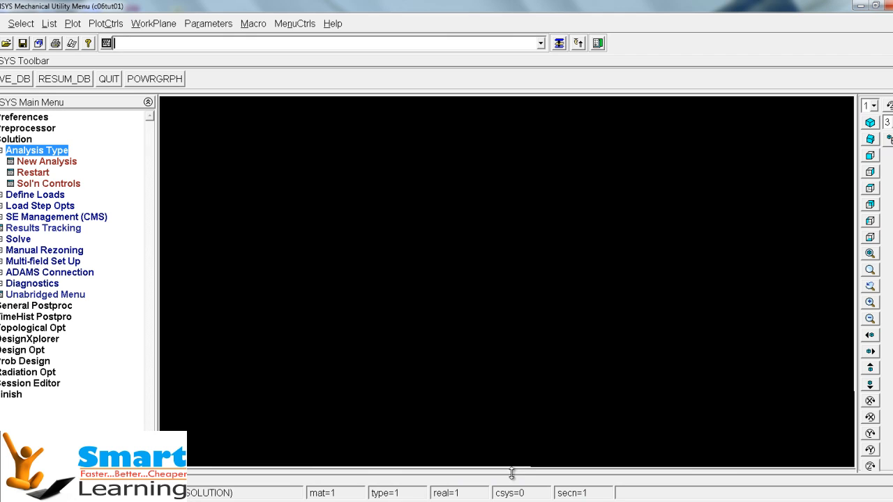
left_click(54, 183)
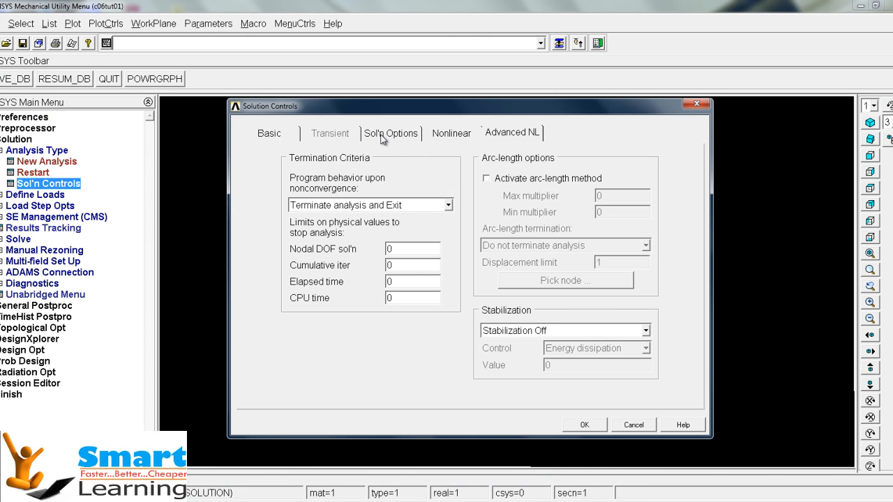
left_click(385, 134)
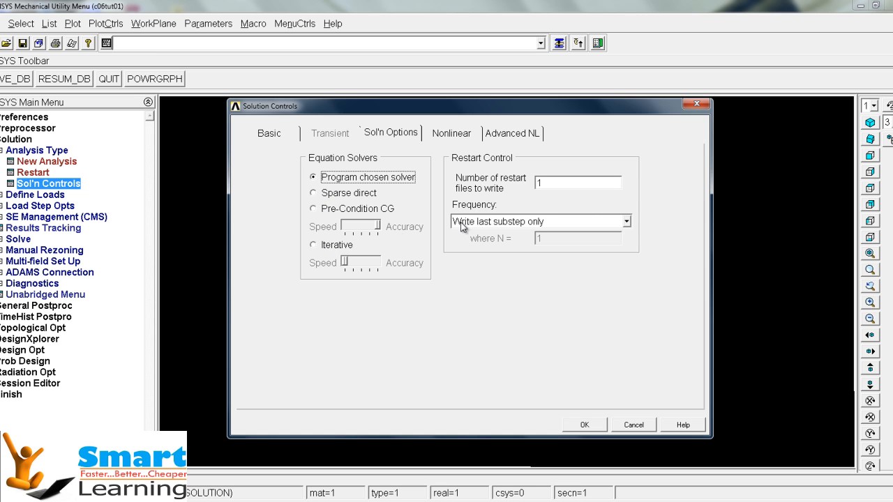
left_click(499, 222)
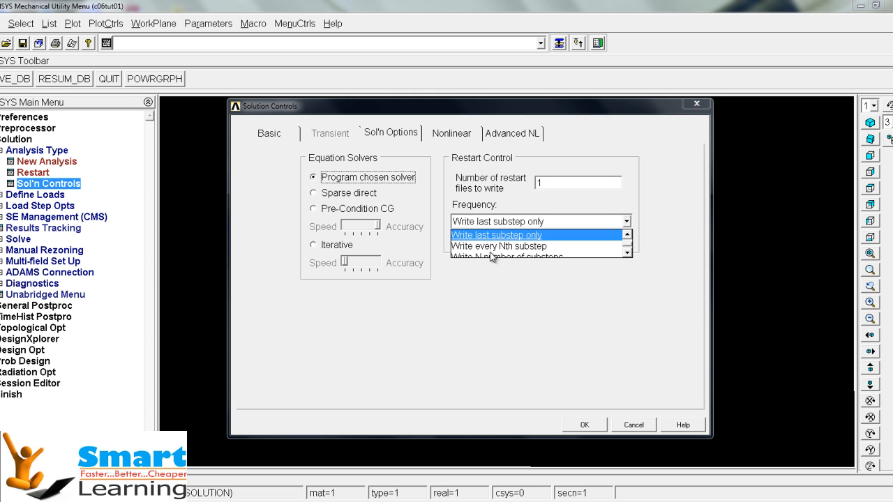
left_click(513, 291)
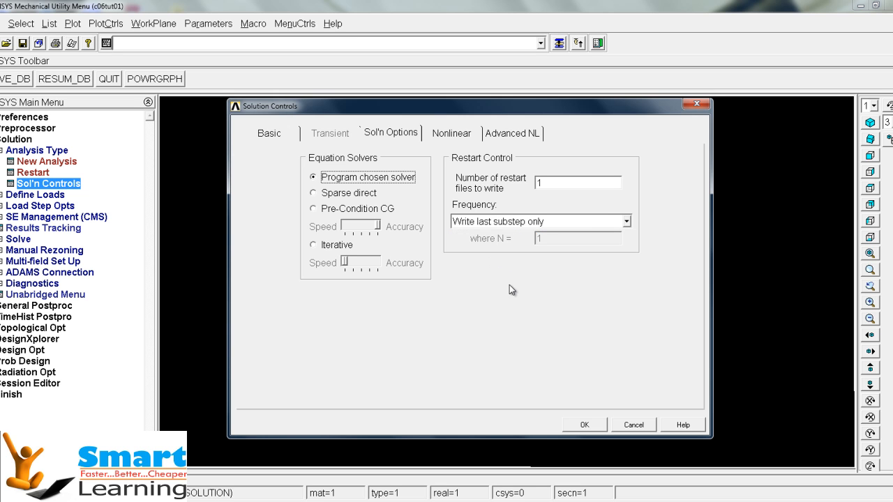
Examine the Nonlinear, Advanced NL and Basic settings of Solution Controls, including the nonconvergence behavior choices, and cancel the dialog
left_click(445, 133)
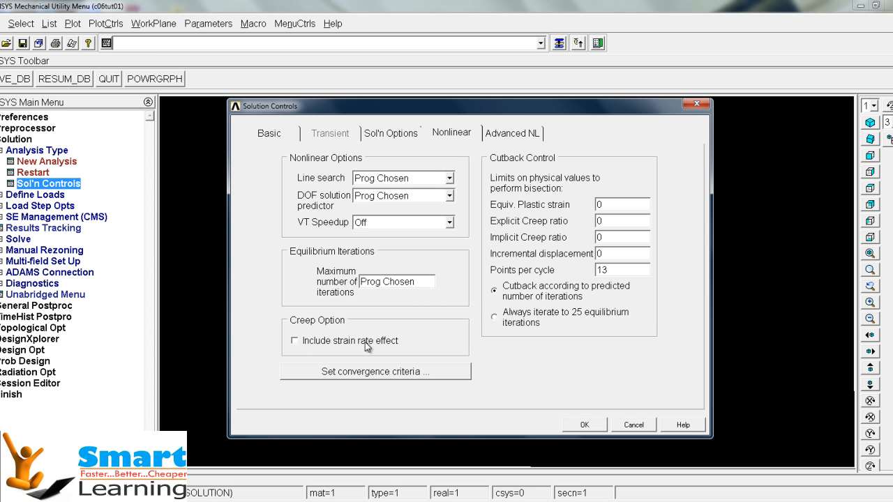
left_click(507, 136)
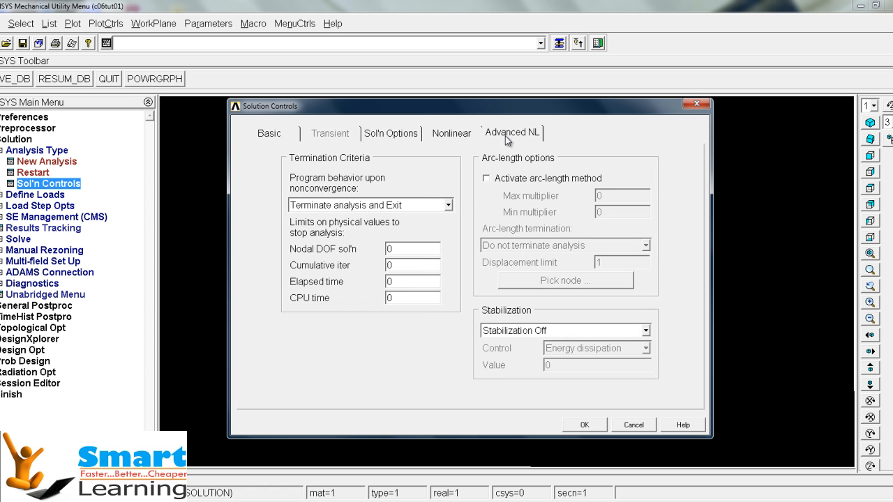
left_click(386, 205)
left_click(385, 205)
left_click(266, 134)
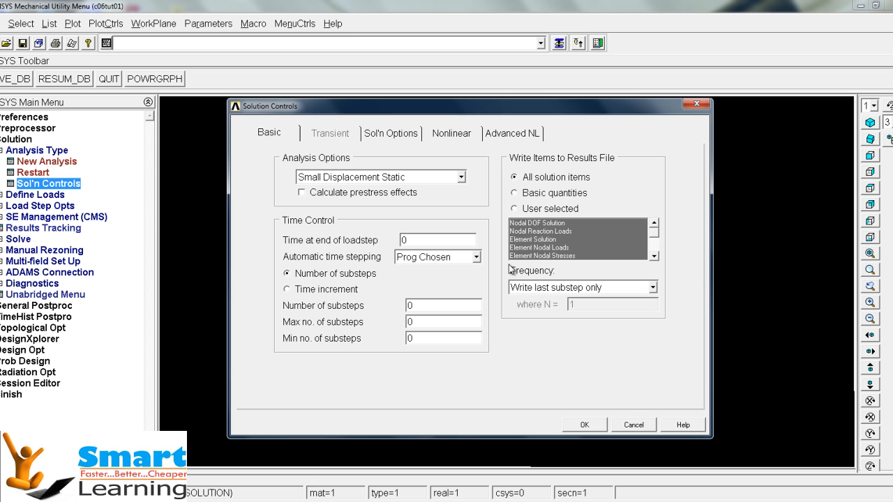
left_click(632, 424)
Switch to the Chapter 6 PDF and read the equation solver table and the remaining solver options through page 10
left_click(513, 501)
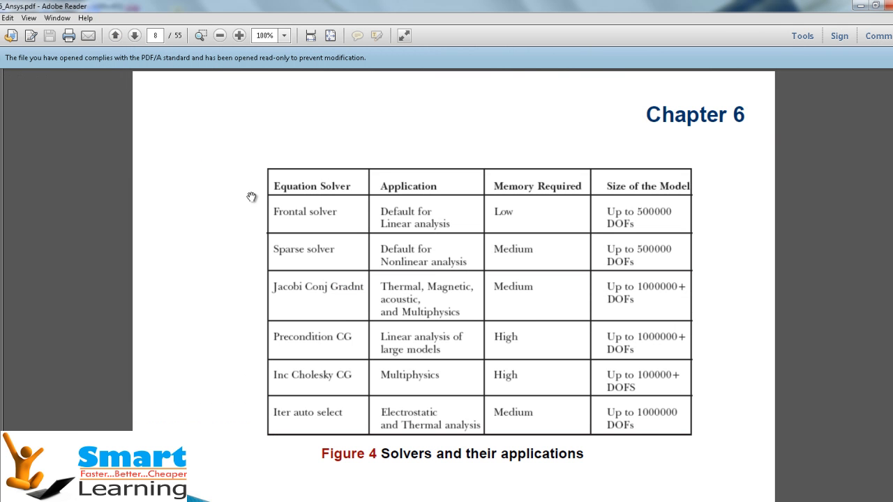
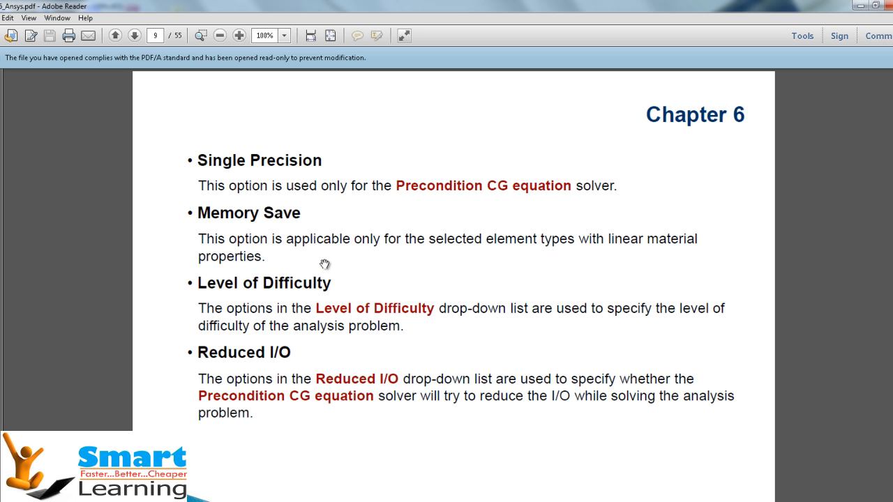
scroll(325, 263, "down", 5)
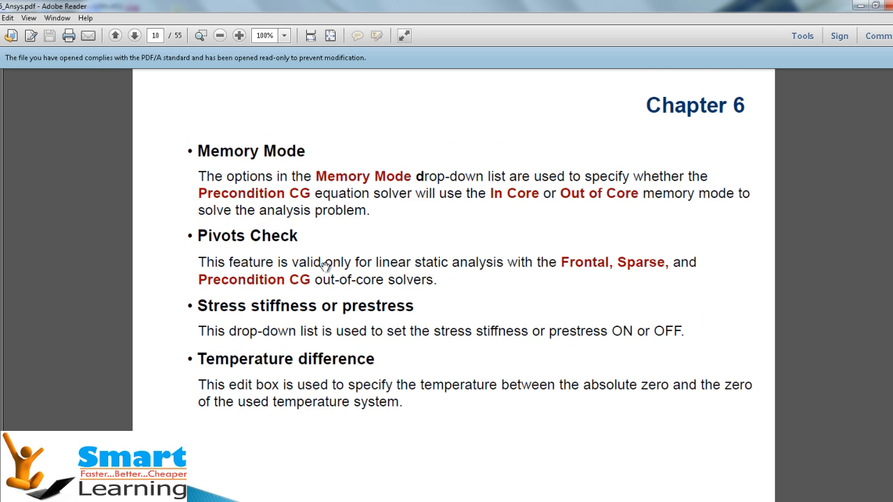
Read PDF page 11 on solving the analysis problem, and return to ANSYS to replot the element model
scroll(324, 264, "down", 5)
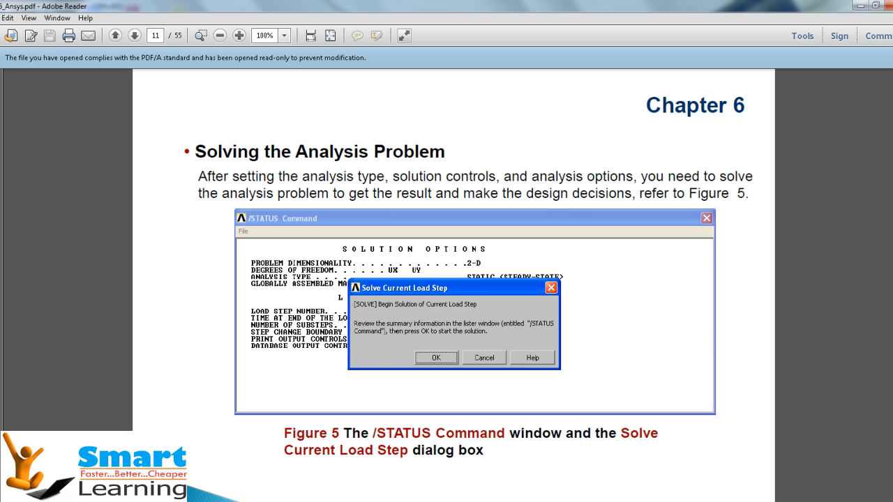
mouse_move(484, 484)
left_click(512, 459)
right_click(309, 238)
left_click(327, 243)
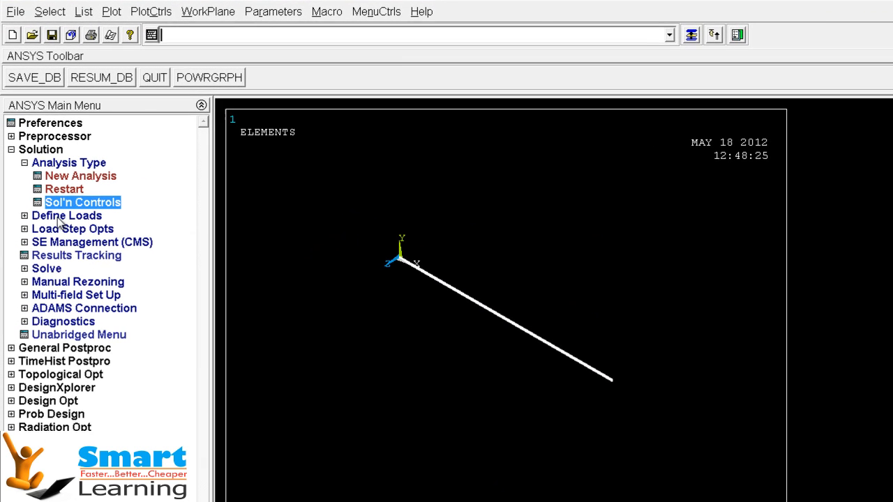
Request the solution of the current load step and review its full solution and load step options summary
left_click(22, 248)
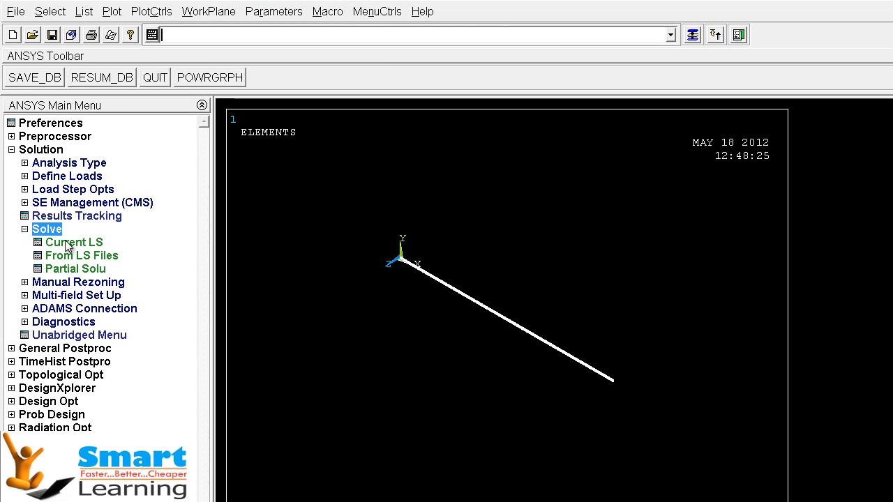
left_click(91, 242)
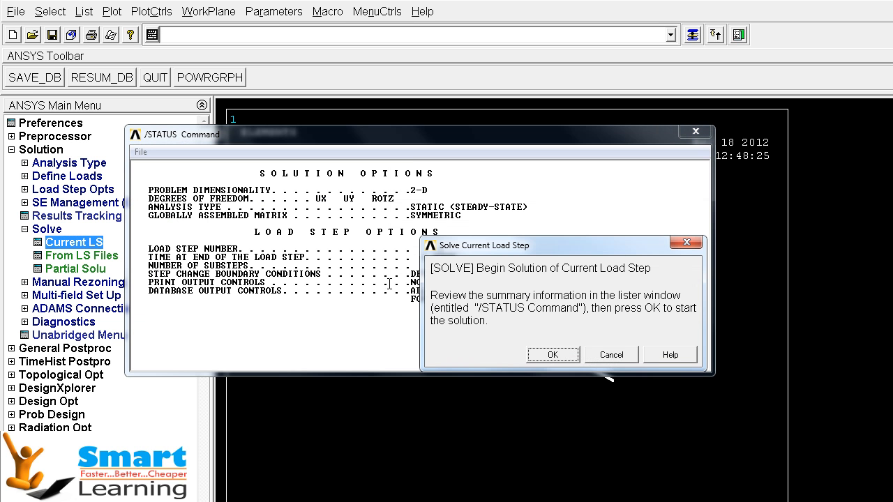
left_click_drag(520, 254, 258, 312)
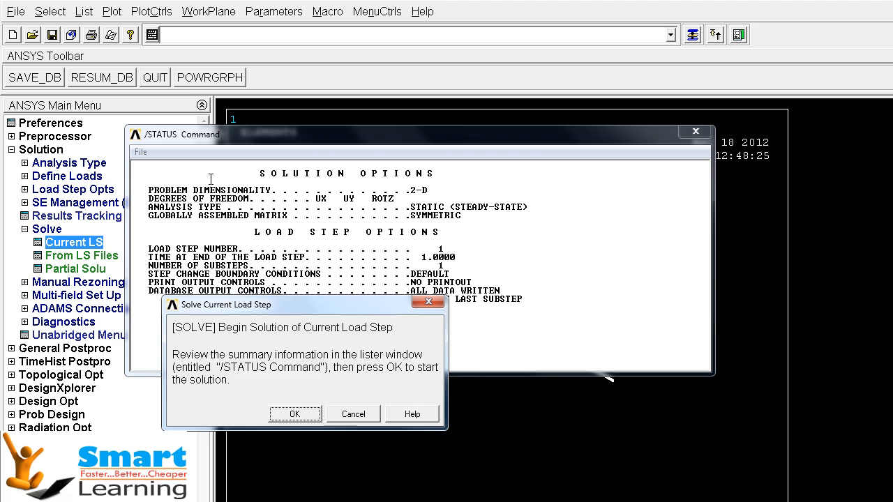
left_click(397, 190)
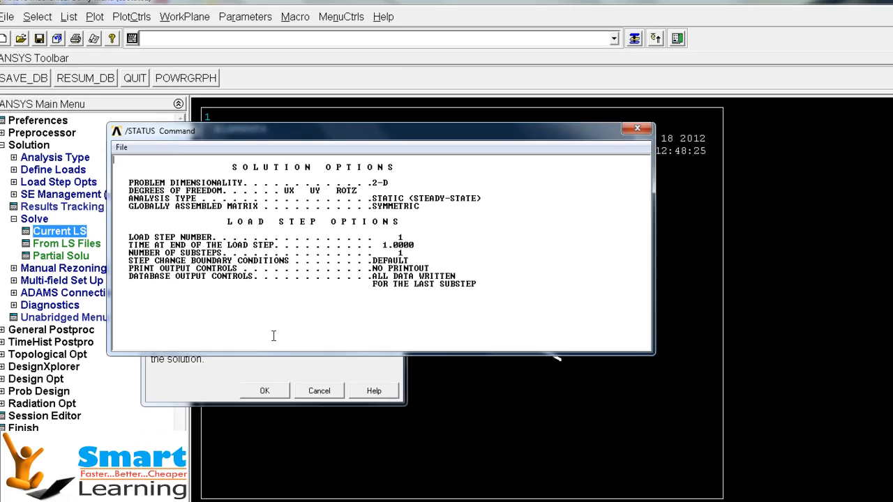
Start the current load step solution, dismiss the completion note and status listing, and replot the model
left_click(269, 395)
left_click(226, 361)
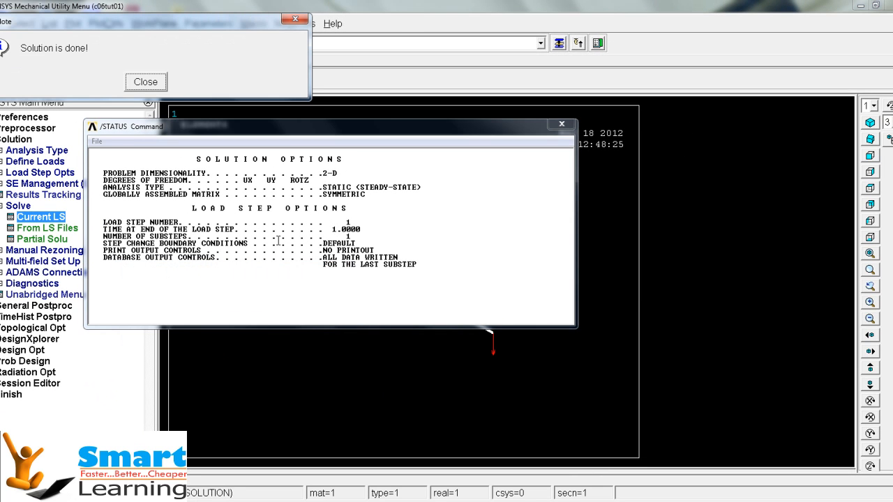
left_click(143, 81)
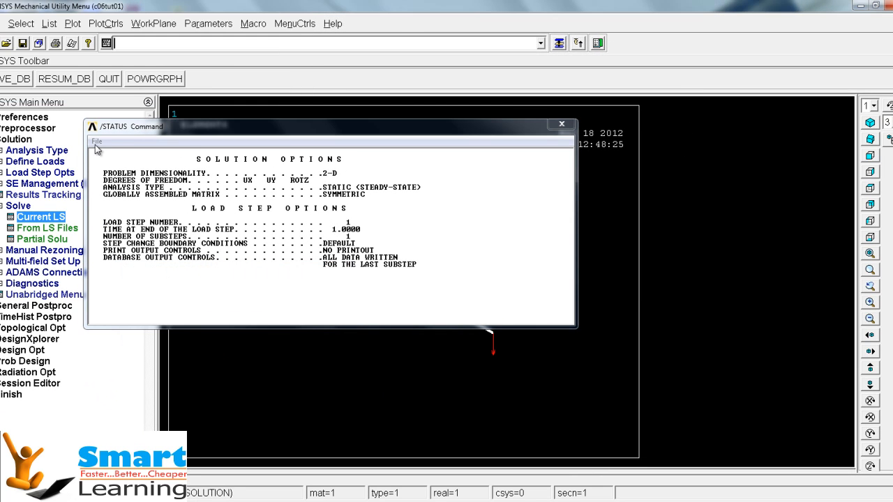
left_click(98, 142)
left_click(113, 194)
right_click(325, 348)
left_click(344, 352)
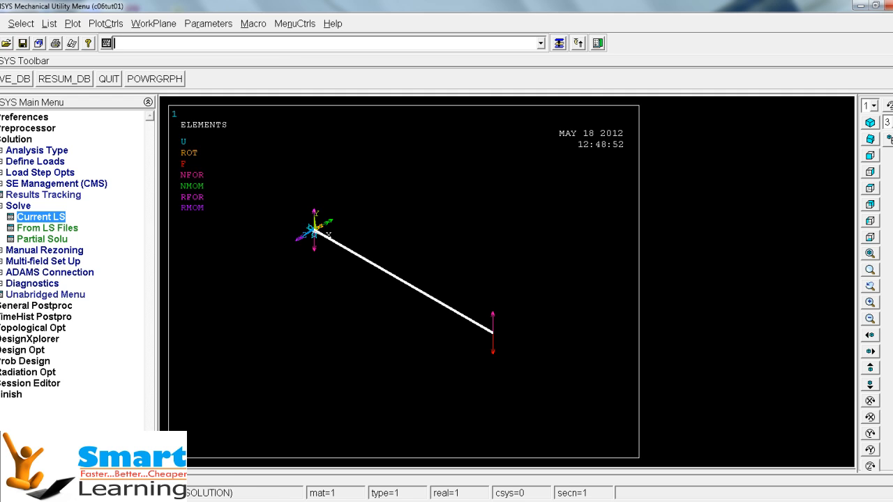
Read PDF page 12 on postprocessing, and return to ANSYS to examine the General and TimeHist postprocessors, including the Time History Variables window
key("alt+Tab")
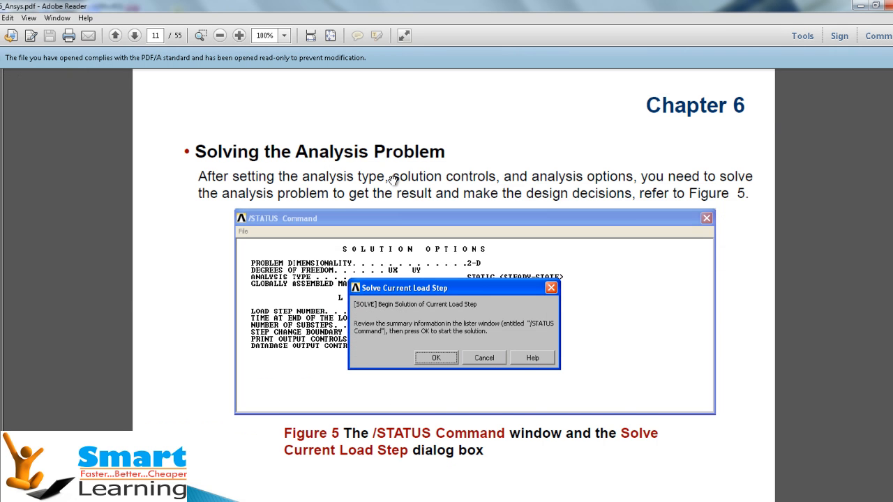
scroll(743, 243, "down", 5)
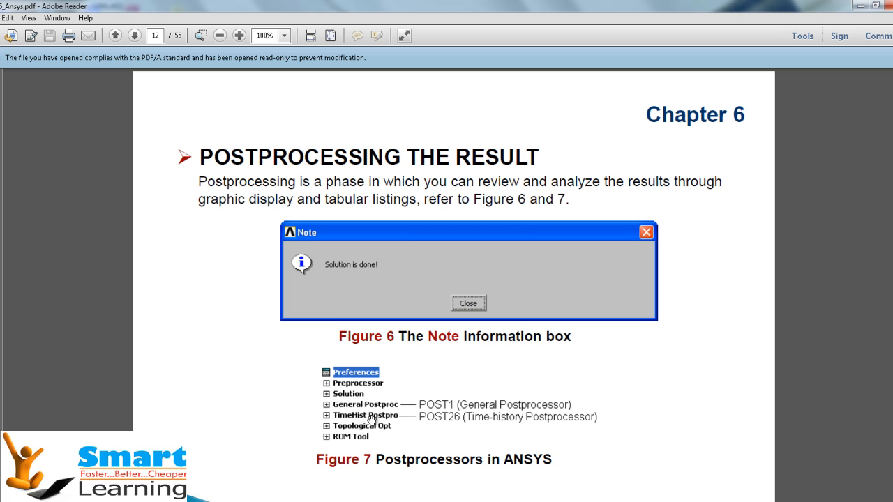
mouse_move(478, 494)
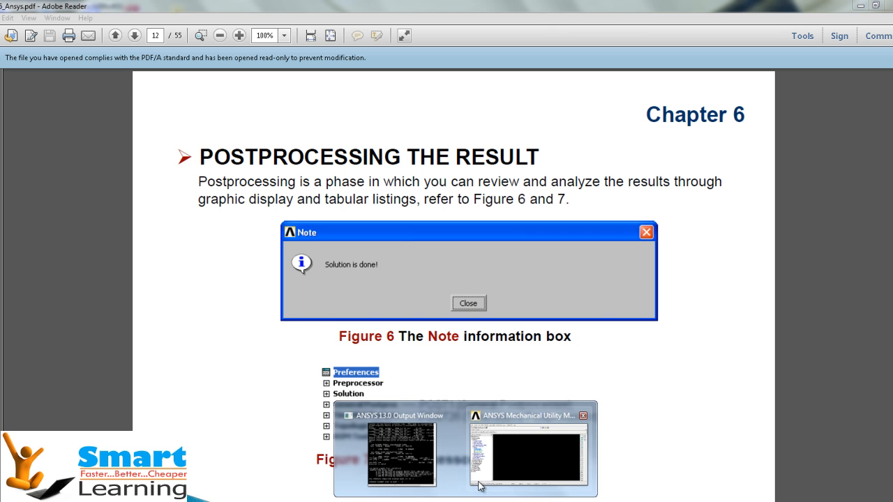
left_click(511, 463)
left_click(2, 139)
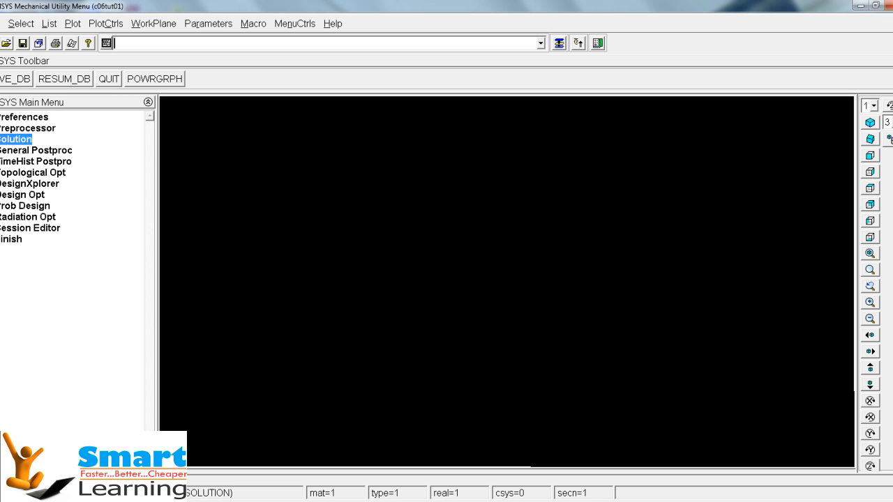
left_click(2, 151)
left_click(1, 150)
left_click(2, 161)
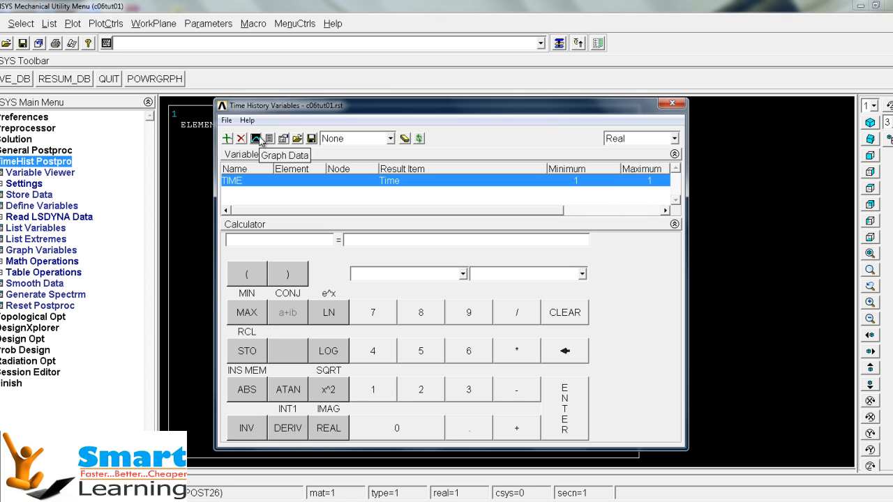
left_click(673, 104)
left_click(15, 161)
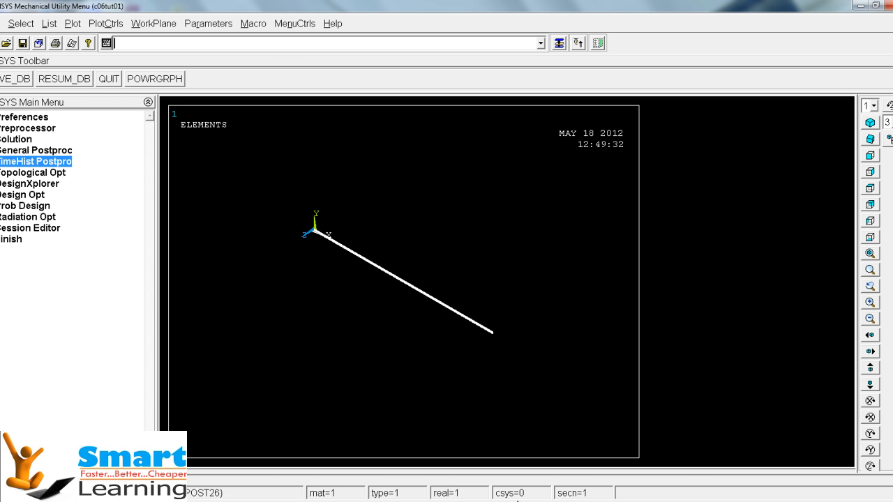
Switch to the Chapter 6 PDF and read on from the postprocessor figures on page 12
key("alt+Tab")
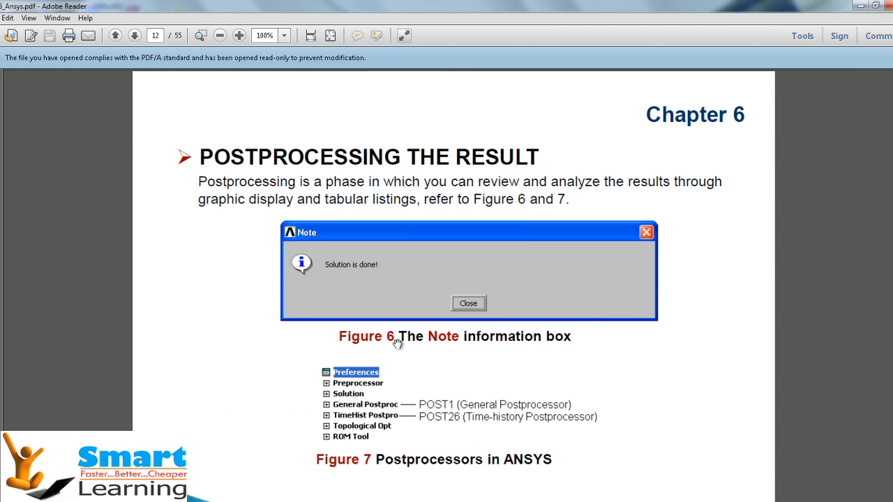
scroll(396, 342, "down", 1)
scroll(396, 340, "down", 2)
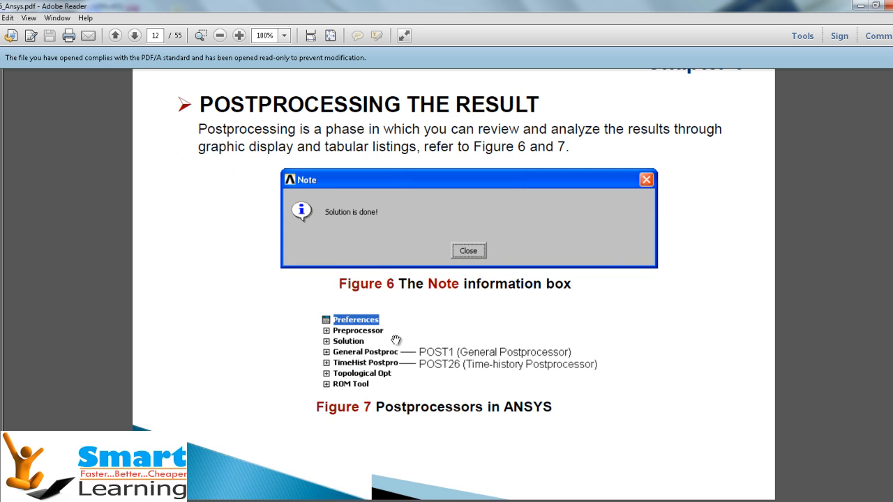
scroll(396, 341, "down", 1)
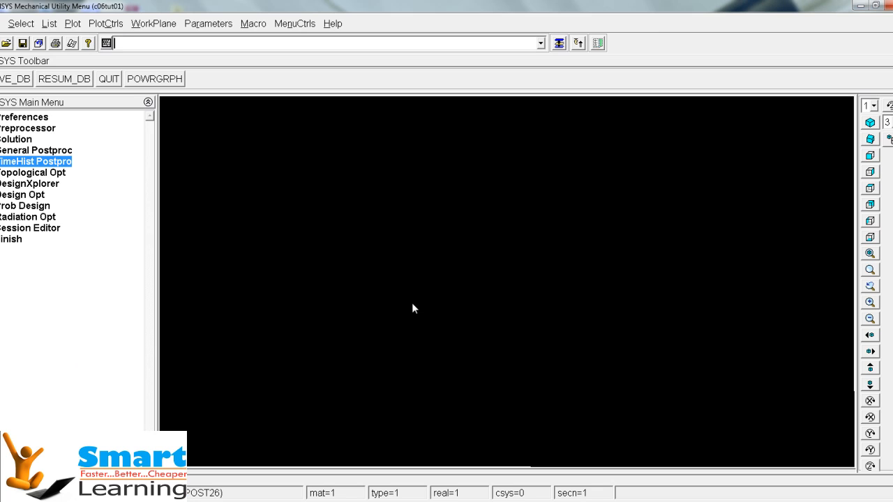
Return to ANSYS, replot the beam elements and show them in the front view
right_click(412, 302)
left_click(422, 306)
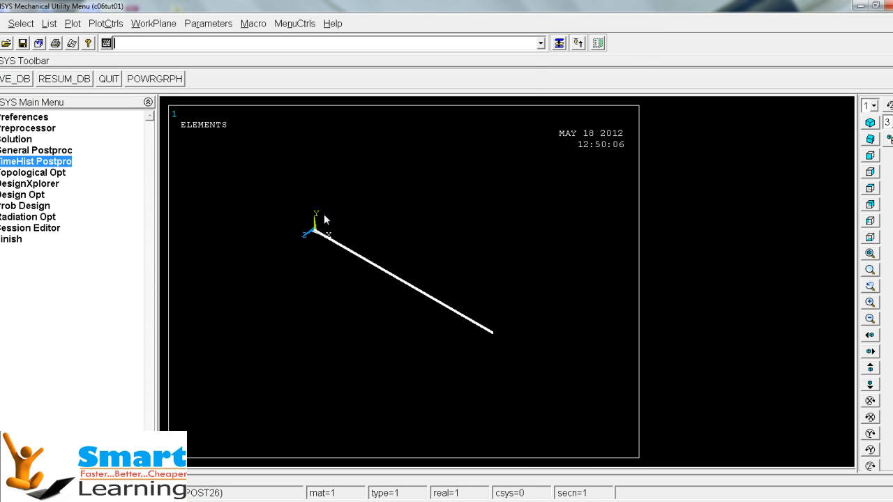
left_click(869, 157)
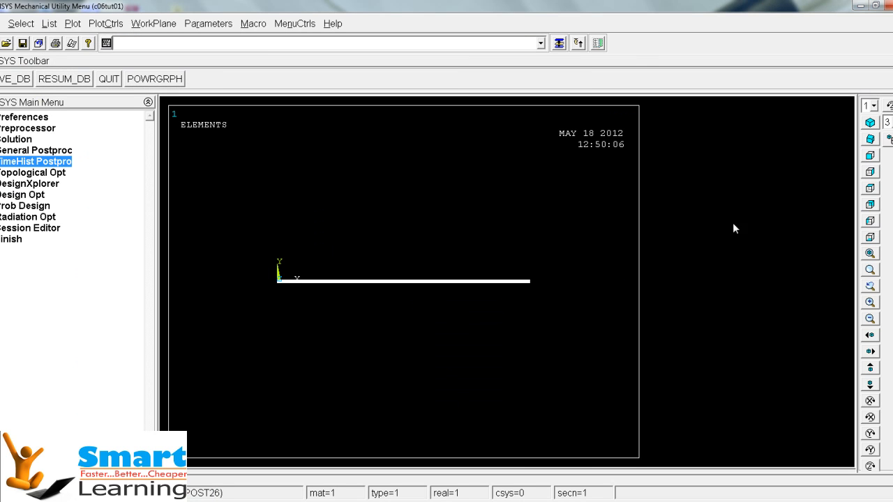
Try to animate the deformed shape of the beam from the time-history postprocessor
left_click(106, 23)
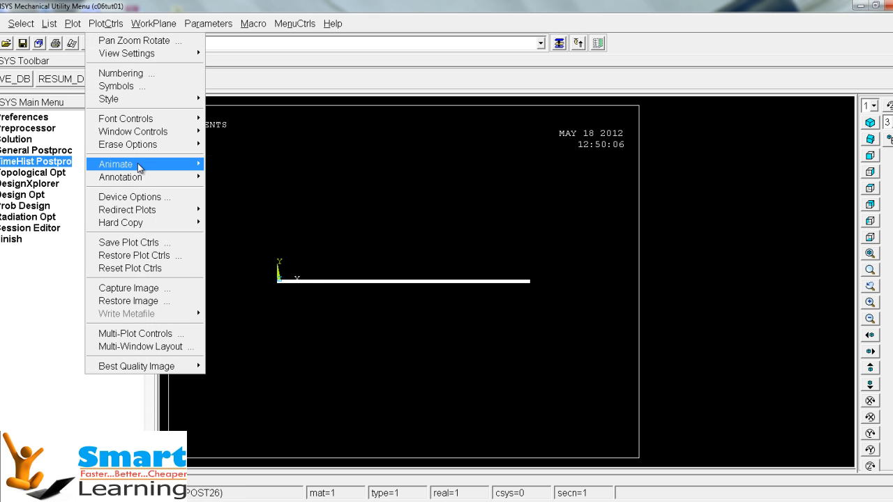
mouse_move(138, 165)
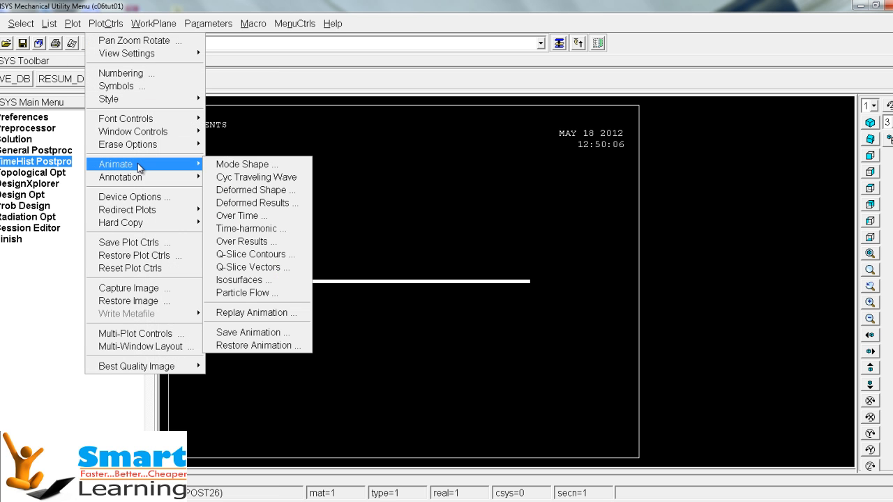
left_click(252, 190)
left_click(145, 82)
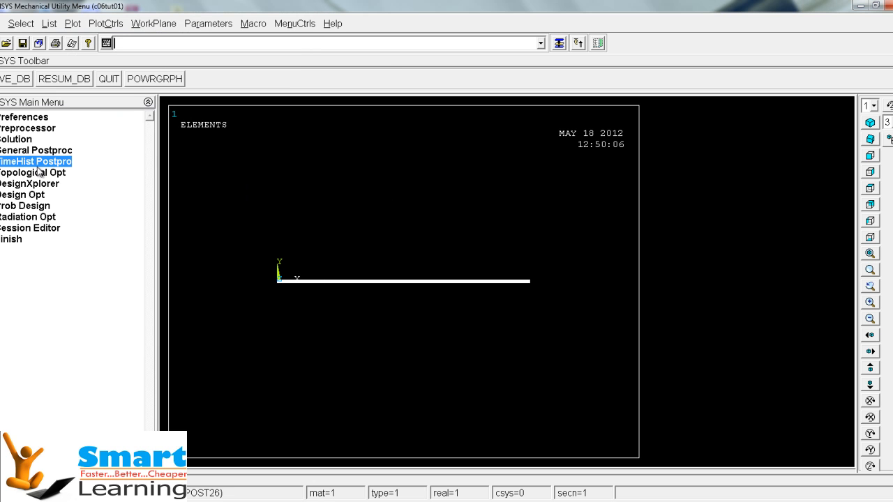
Enter the General Postprocessor and read the first set of results
left_click(36, 150)
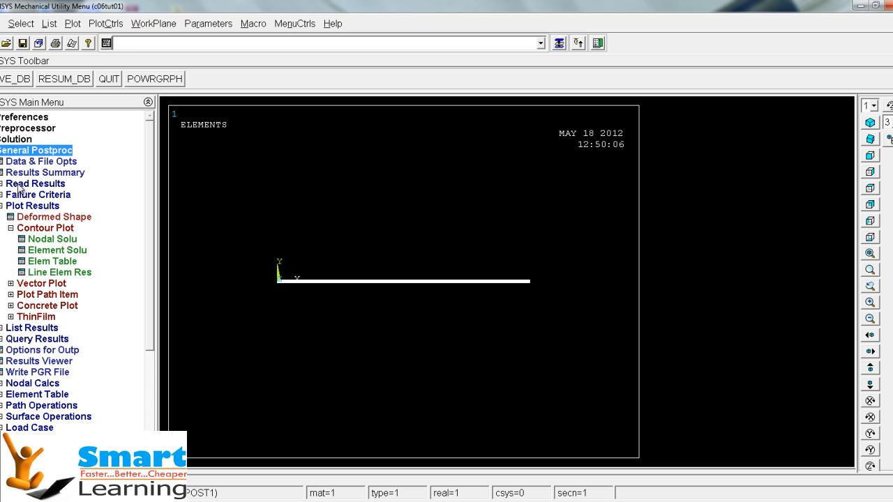
left_click(21, 184)
left_click(45, 196)
Animate the deformed results for DOF solution translation UY with 10 frames, play it at delay 0, and close the animation controller
left_click(112, 26)
mouse_move(129, 162)
left_click(245, 203)
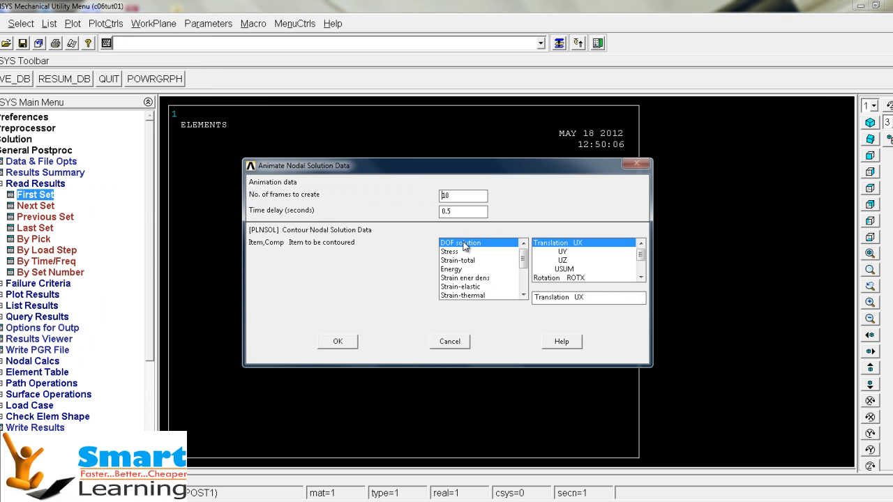
left_click(563, 253)
left_click(337, 343)
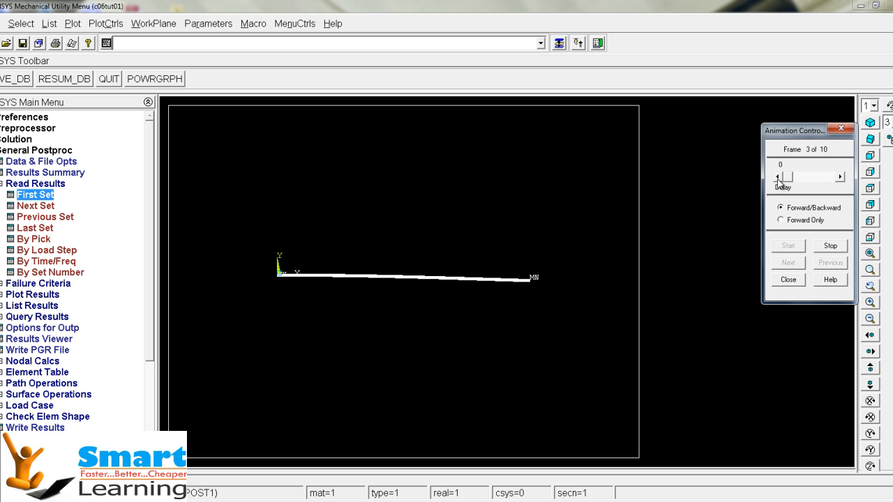
left_click(789, 279)
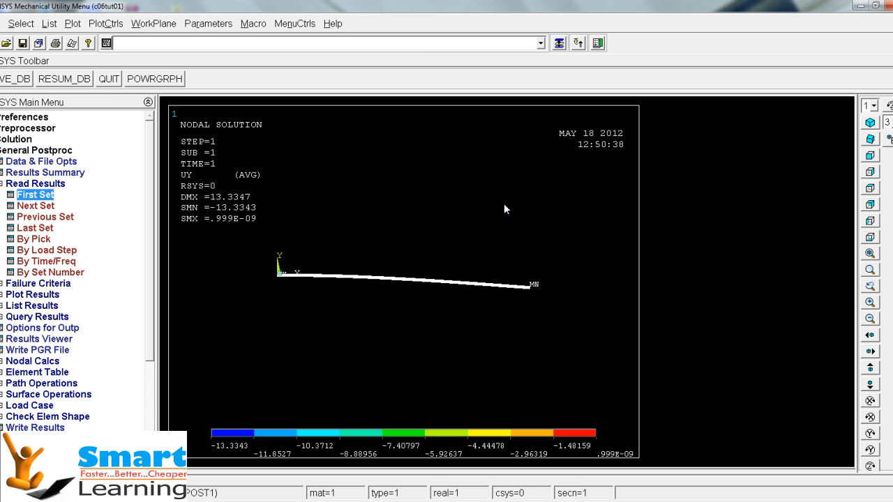
Plot the beam's deformed shape together with its undeformed shape
left_click(2, 184)
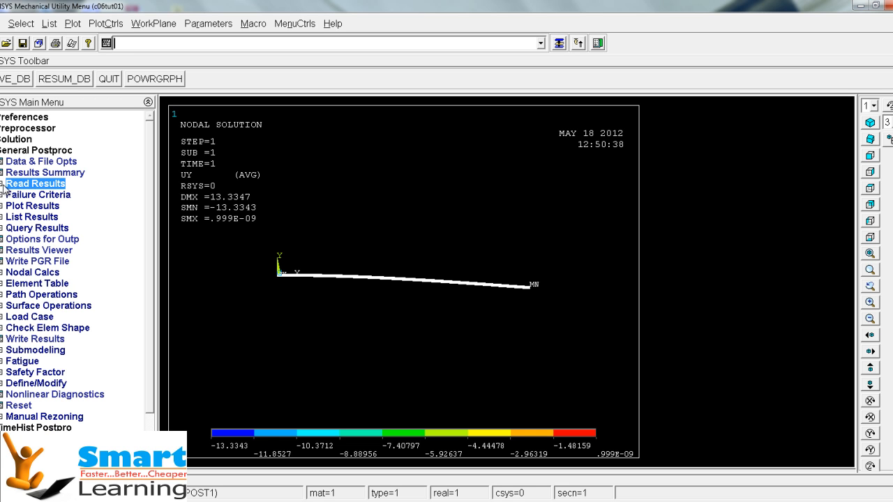
left_click(3, 207)
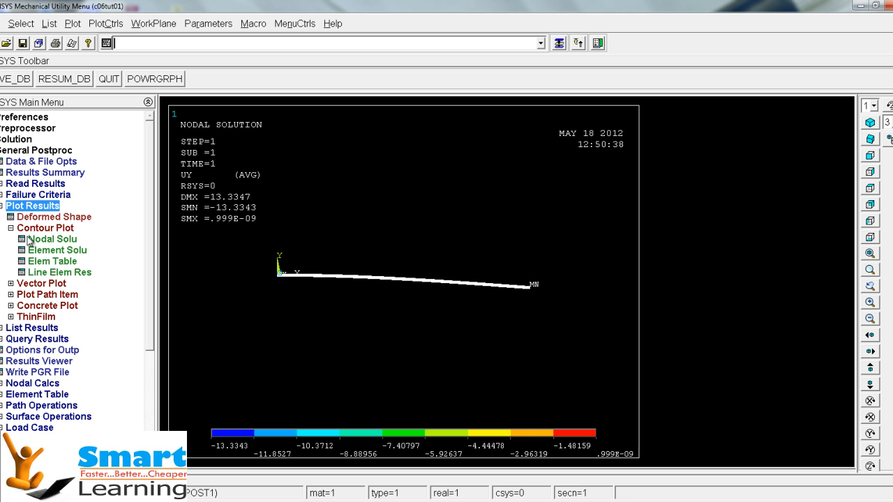
left_click(529, 256)
left_click(349, 308)
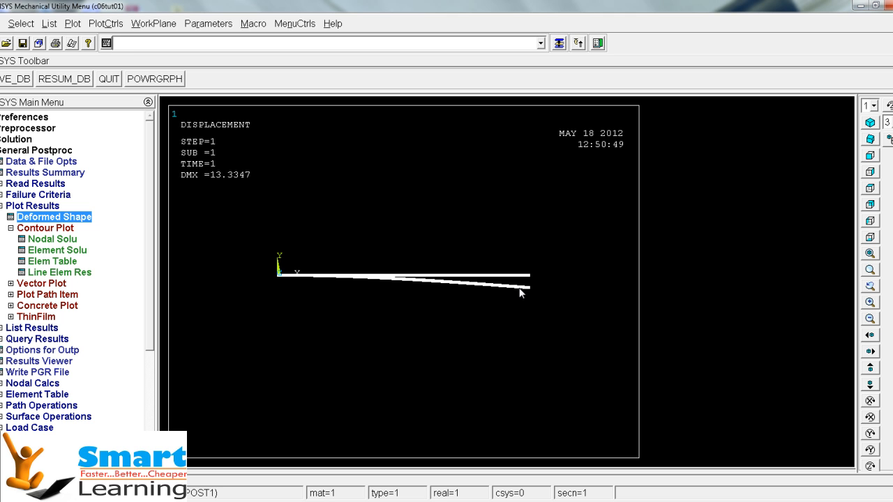
Animate the deformed shape with the Def + undeformed option using 10 frames, and set the playback delay to 0
left_click(105, 23)
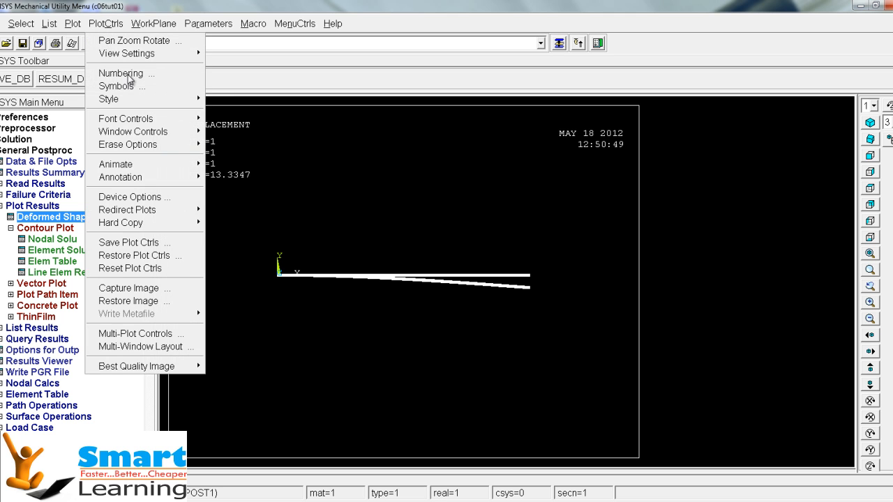
mouse_move(125, 166)
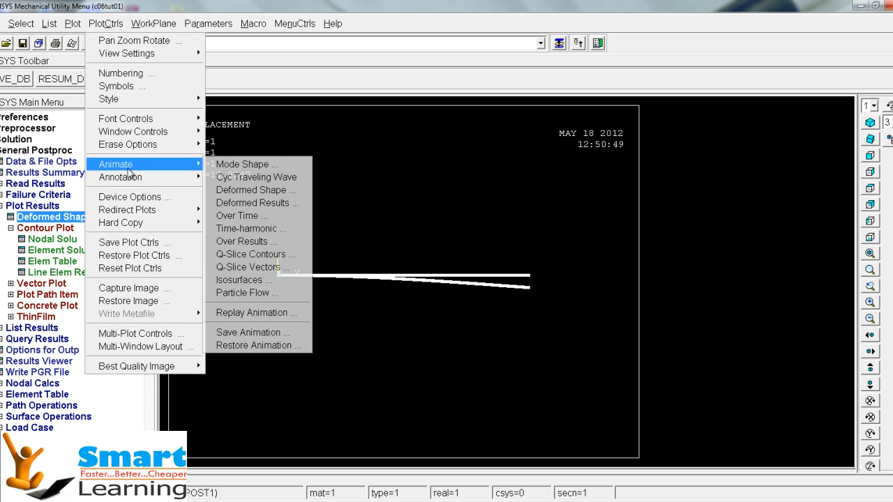
left_click(252, 190)
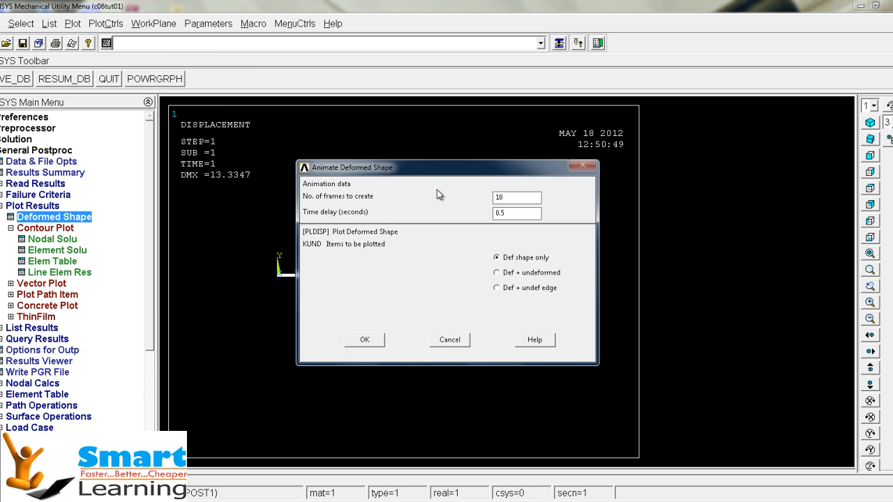
left_click(532, 279)
left_click(365, 340)
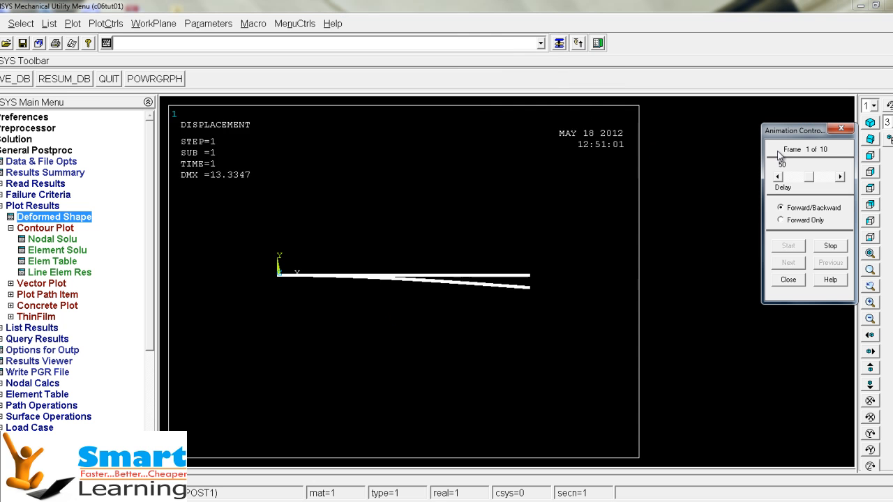
left_click_drag(808, 176, 783, 180)
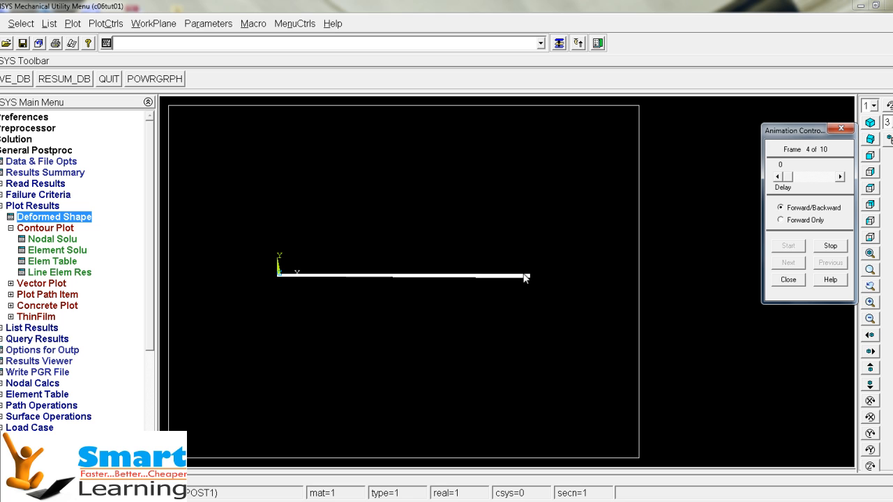
Close the animation controller and replot the beam in the isometric view
left_click(788, 280)
right_click(527, 221)
left_click(542, 225)
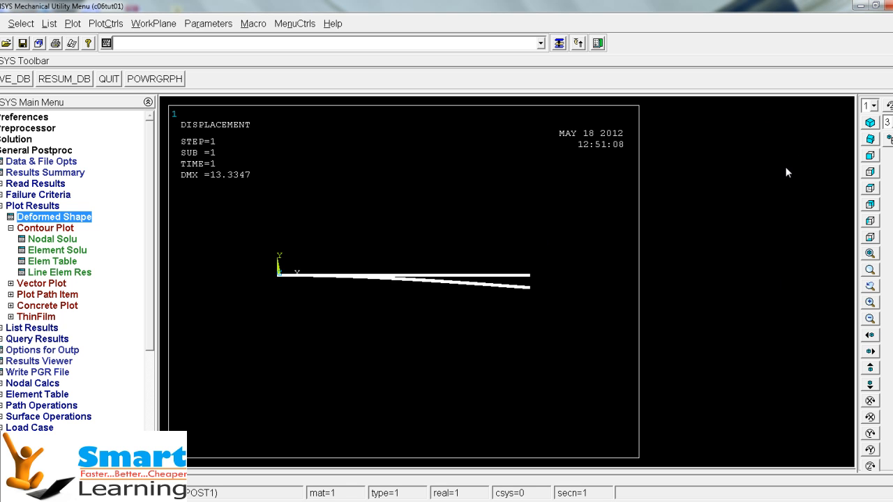
left_click(869, 123)
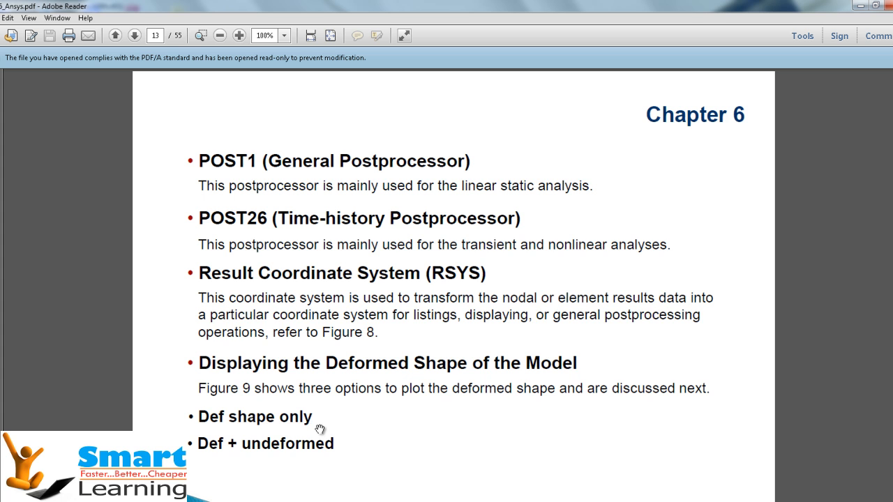
Switch to the Chapter 6 PDF and read the pages on deformed shape options and animation, Figures 8 to 12
scroll(319, 429, "down", 5)
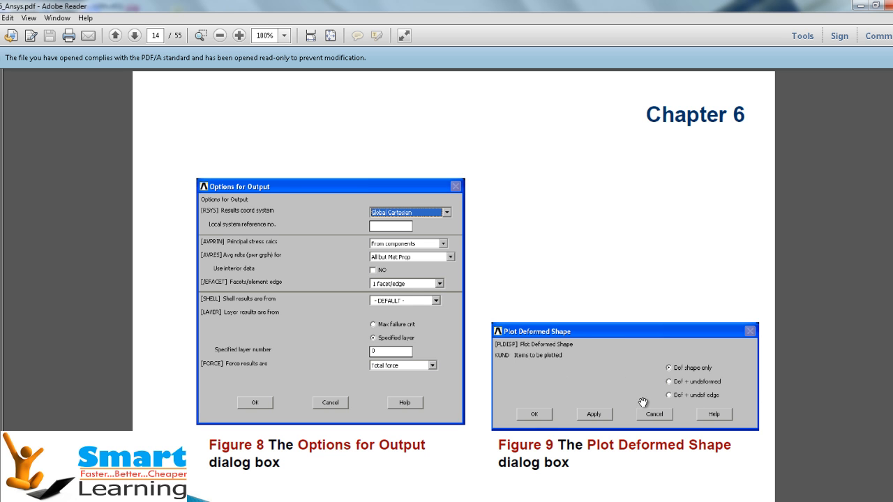
scroll(532, 304, "down", 2)
scroll(532, 304, "down", 3)
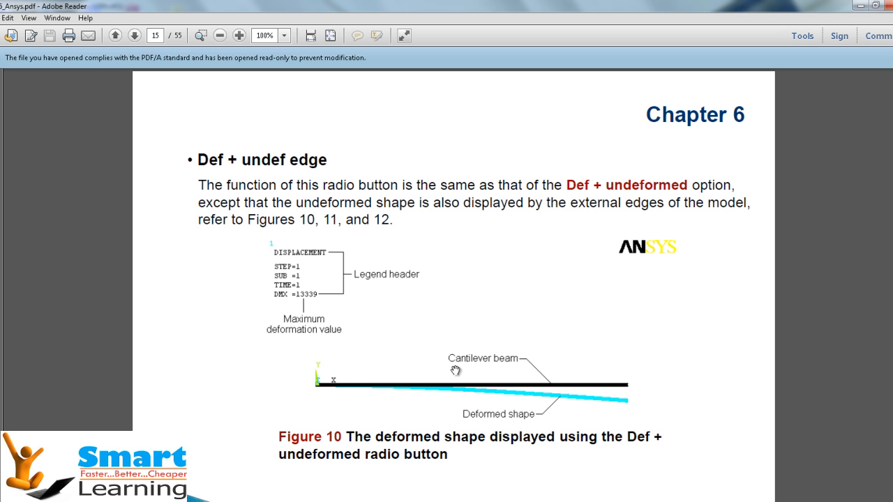
scroll(456, 372, "down", 5)
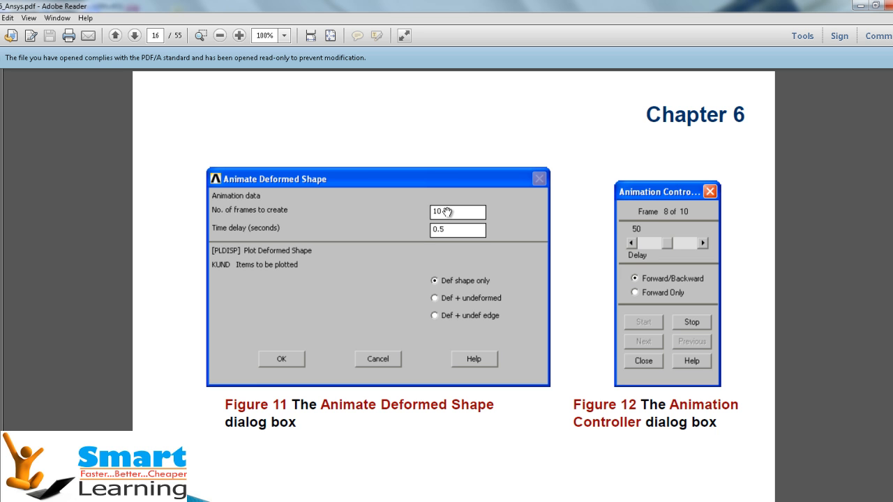
Switch back to ANSYS and plot the beam's deformed shape with the Def + undeformed option
left_click(465, 501)
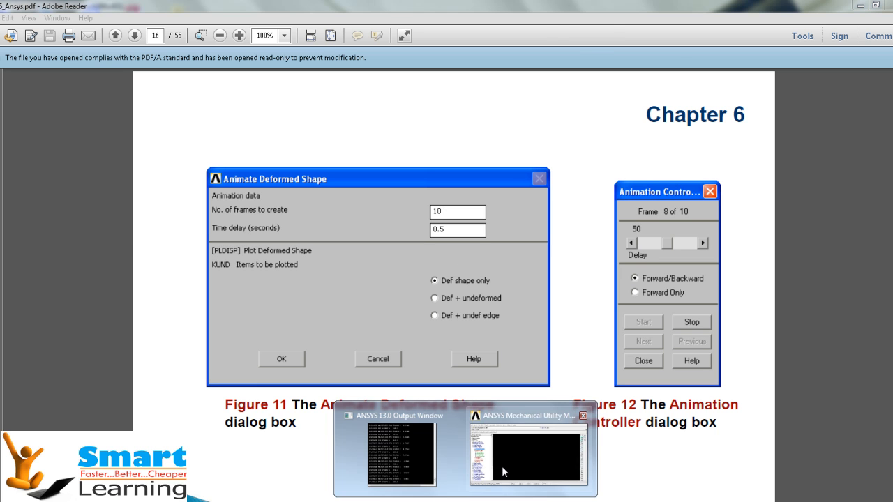
left_click(502, 468)
right_click(432, 251)
left_click(443, 255)
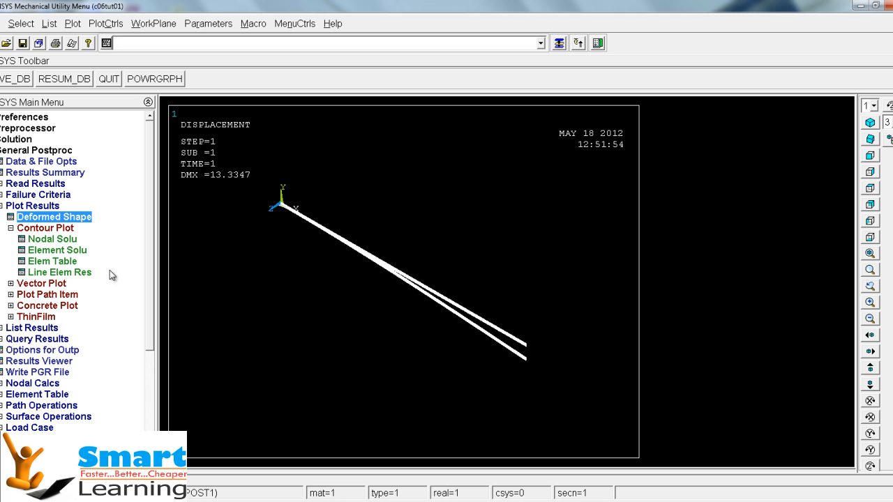
left_click(49, 218)
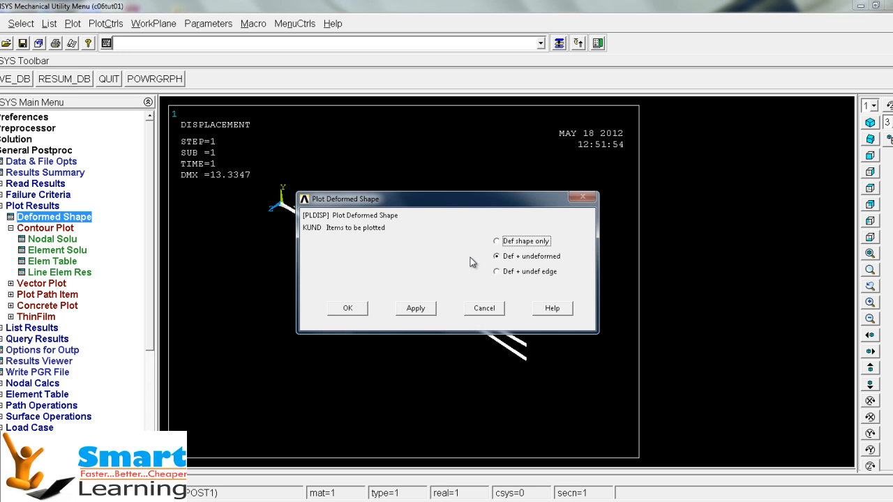
left_click(348, 307)
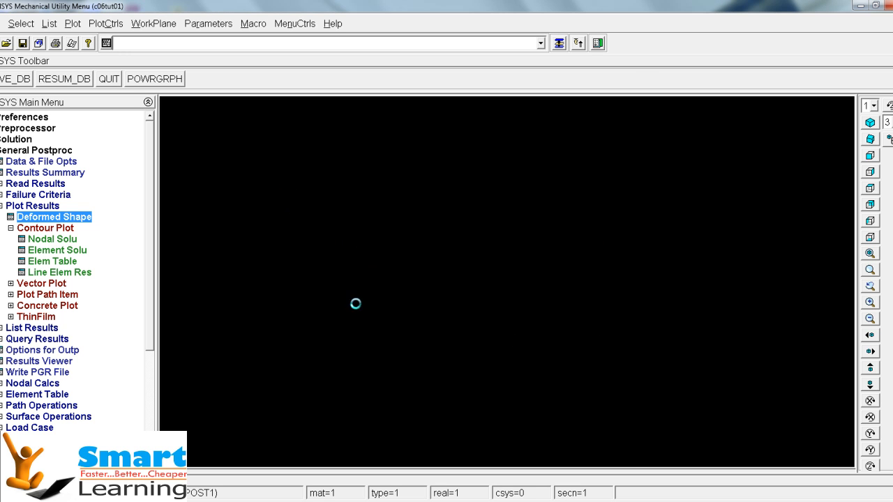
Animate the deformed shape with the Def + undeformed option using 30 frames, and set the playback delay to 0
left_click(105, 23)
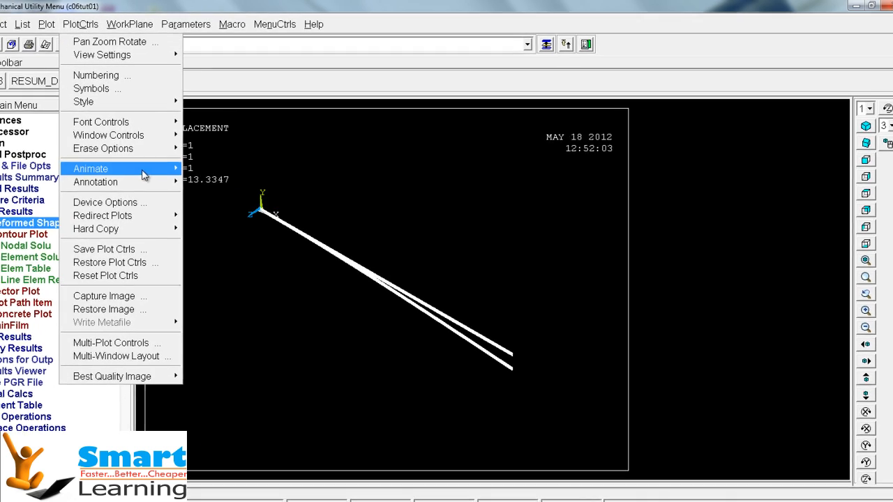
mouse_move(156, 166)
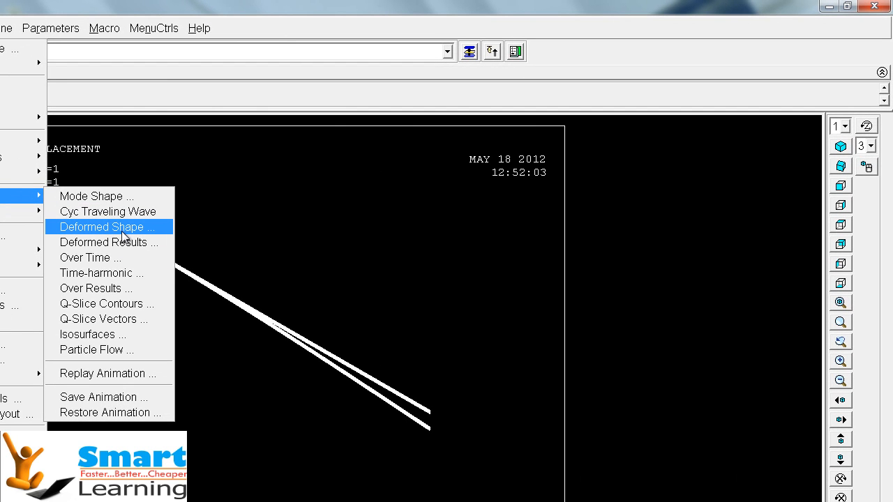
left_click(120, 226)
left_click_drag(411, 240, 373, 238)
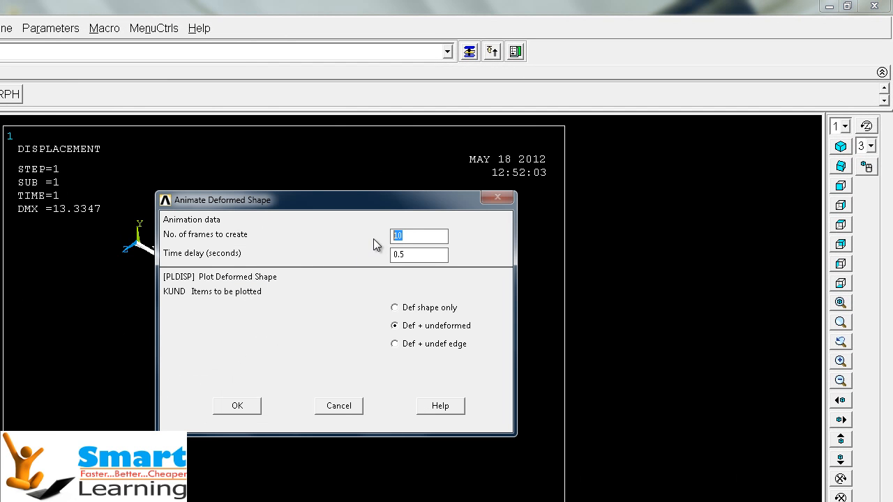
type("30")
left_click(237, 407)
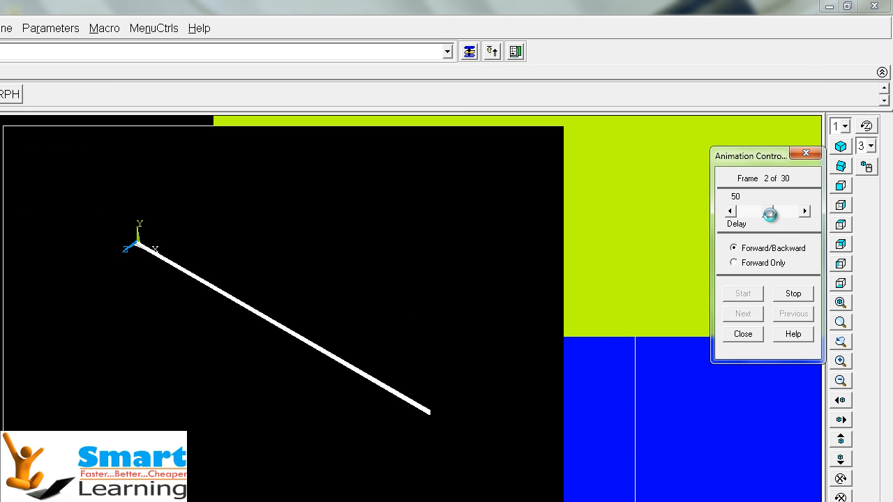
left_click_drag(769, 214, 741, 214)
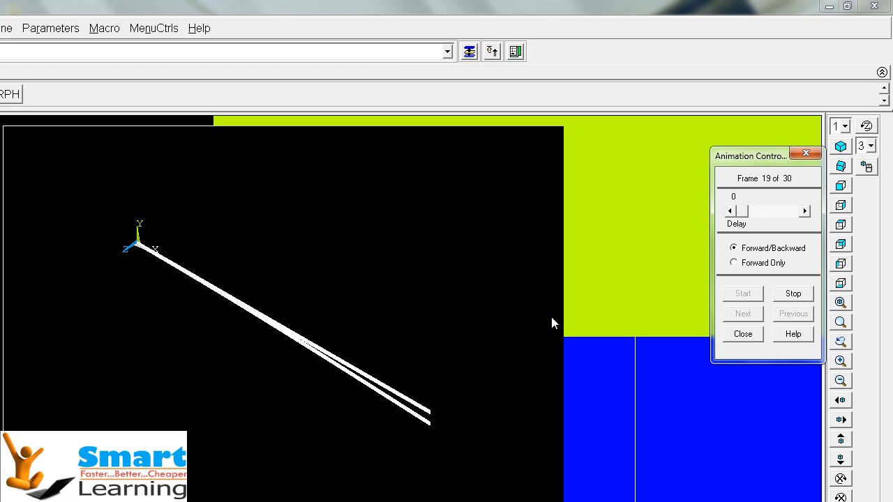
Close the controller of the 30-frame animation and replot the graphics window
right_click(458, 324)
left_click(472, 329)
left_click(743, 335)
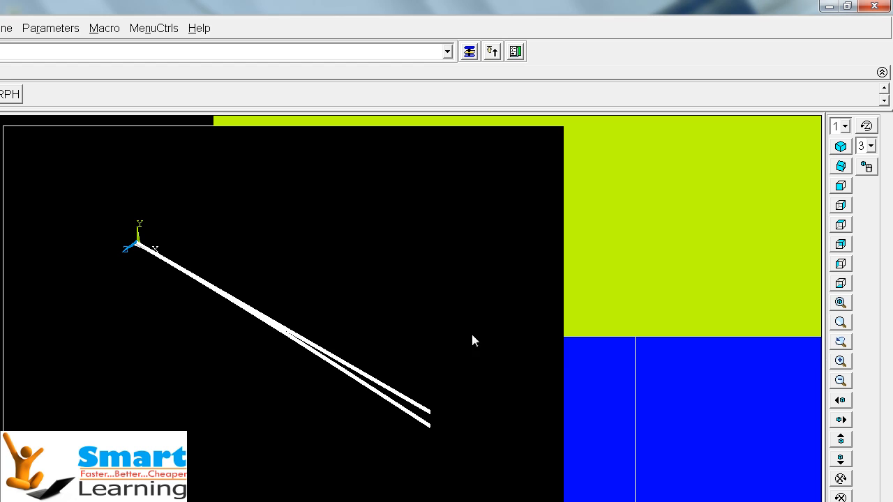
right_click(125, 317)
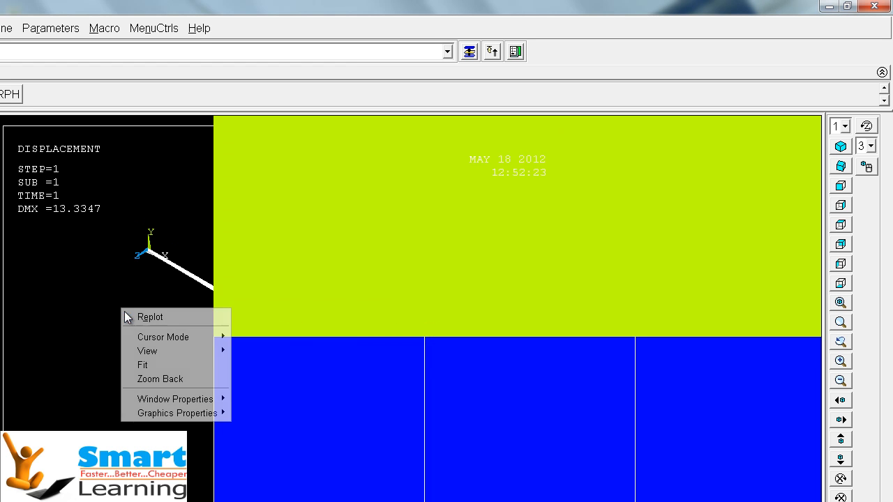
left_click(133, 314)
Switch to the Chapter 6 PDF and read about the animation controls and displaying minimum and maximum stresses
left_click(829, 7)
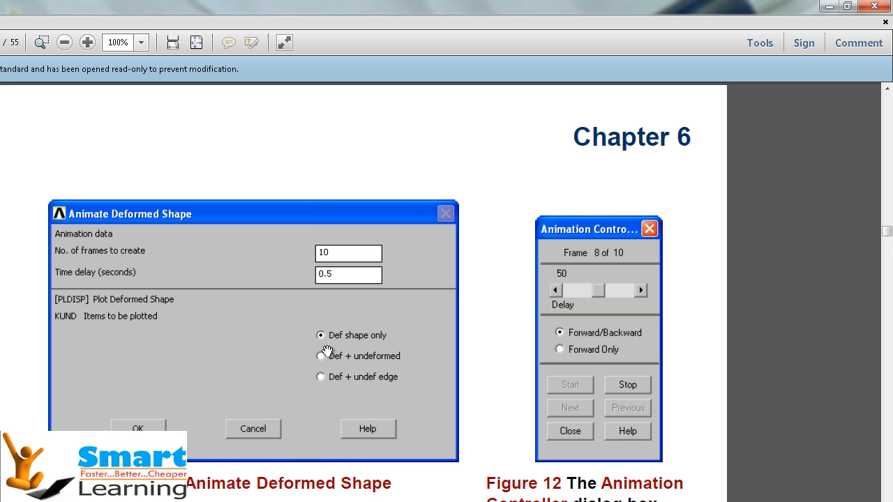
scroll(327, 352, "down", 5)
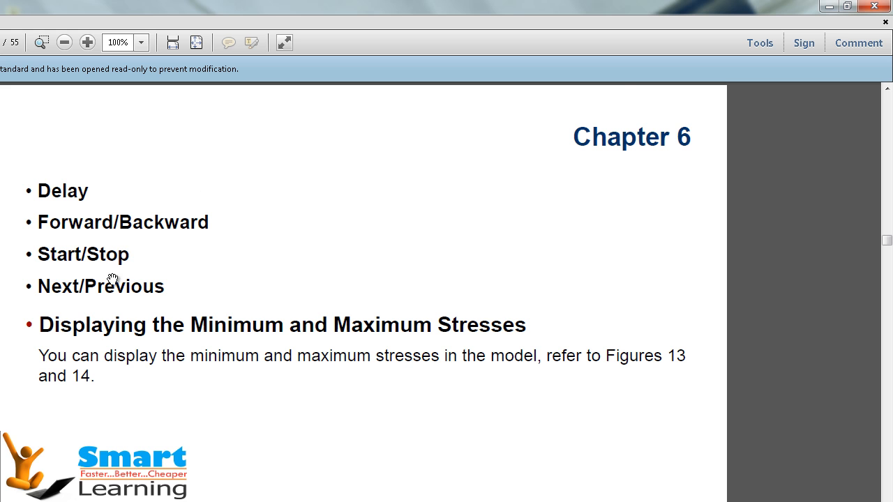
scroll(391, 284, "down", 2)
scroll(391, 284, "down", 5)
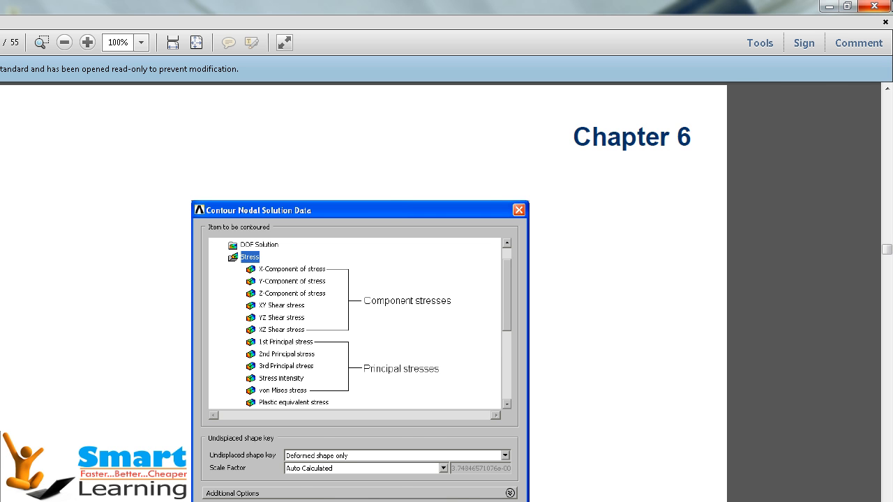
Switch back to ANSYS, solve the current load step, and close the solution note and status window
left_click(830, 7)
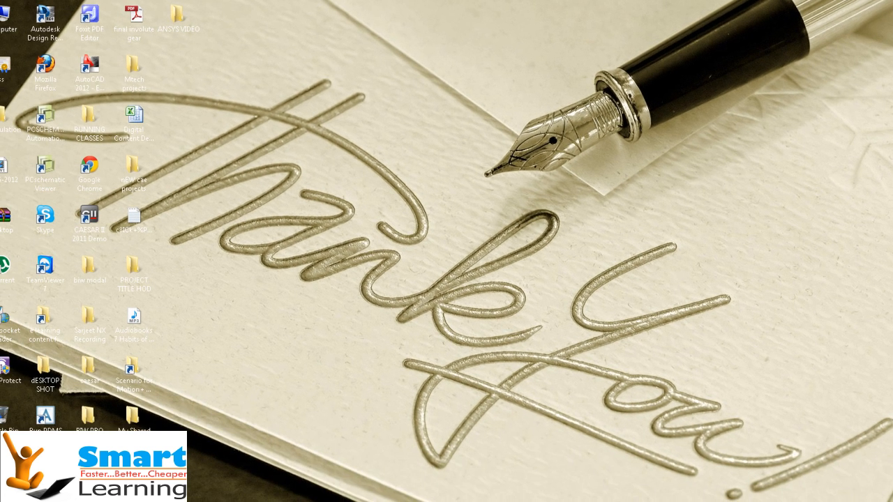
mouse_move(467, 499)
left_click(506, 455)
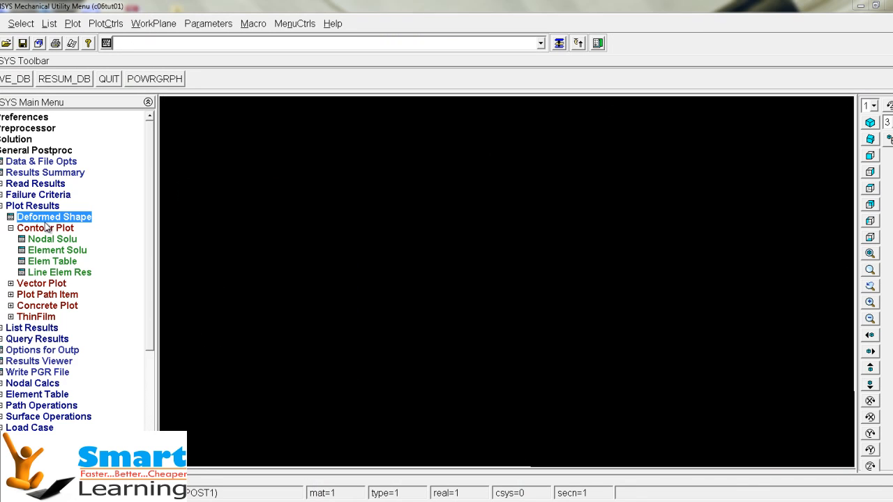
left_click(21, 150)
left_click(14, 139)
left_click(39, 217)
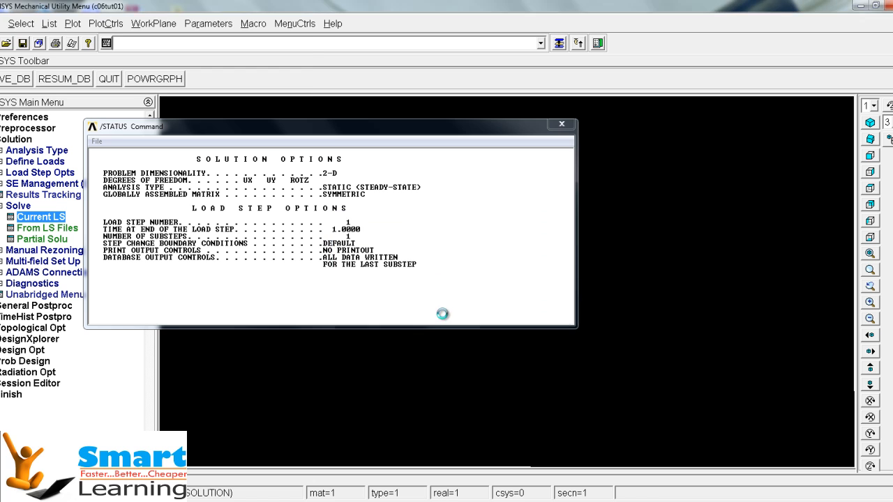
left_click(442, 311)
left_click(144, 82)
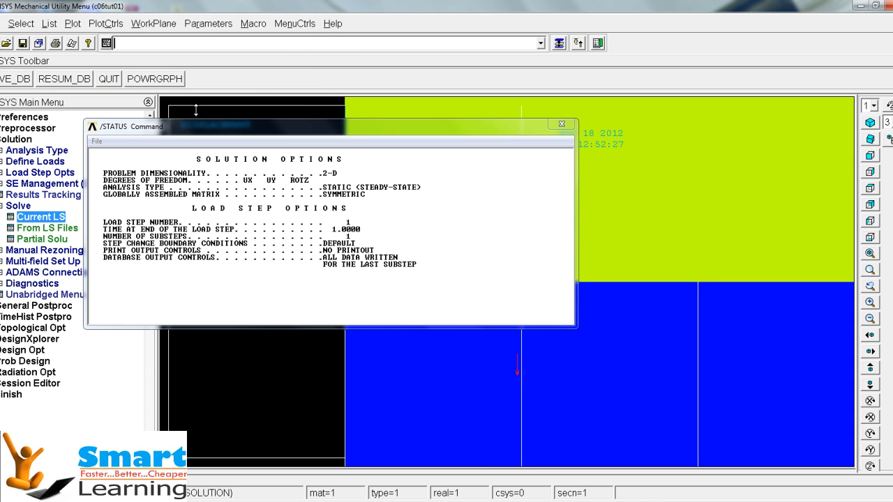
left_click(96, 141)
left_click(122, 194)
Try to animate the deformed results directly from the Solution processor
left_click(105, 24)
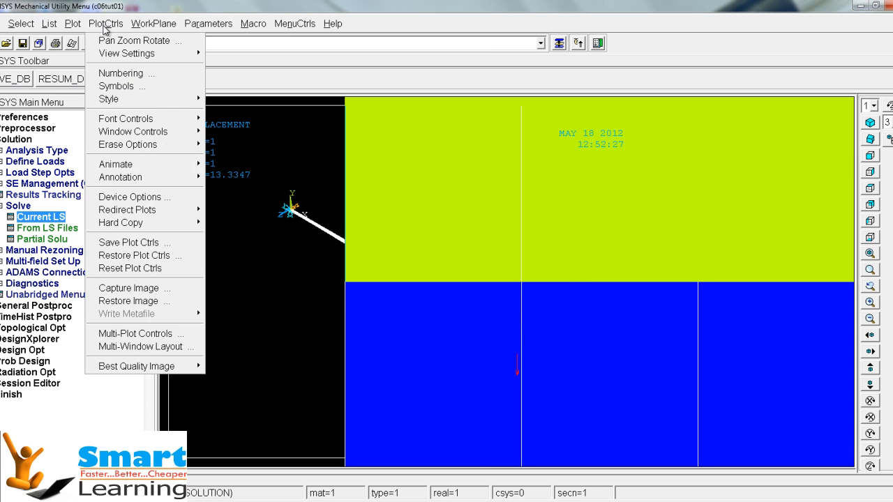
mouse_move(129, 164)
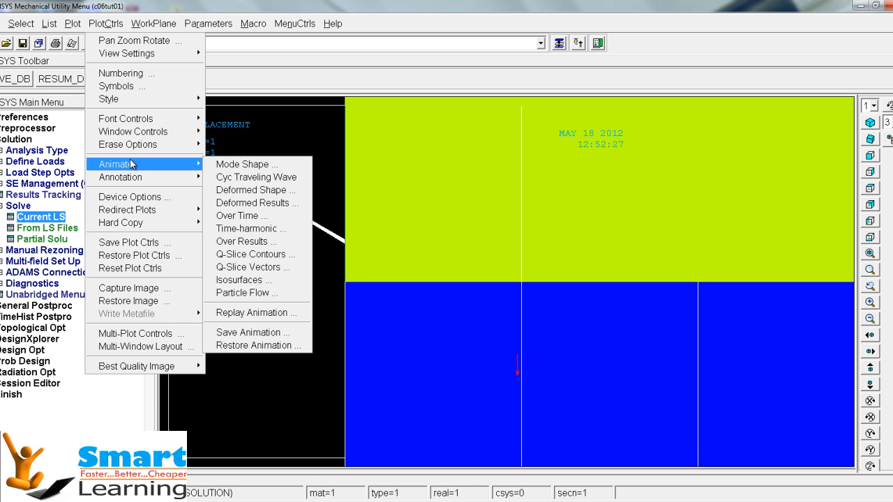
left_click(259, 203)
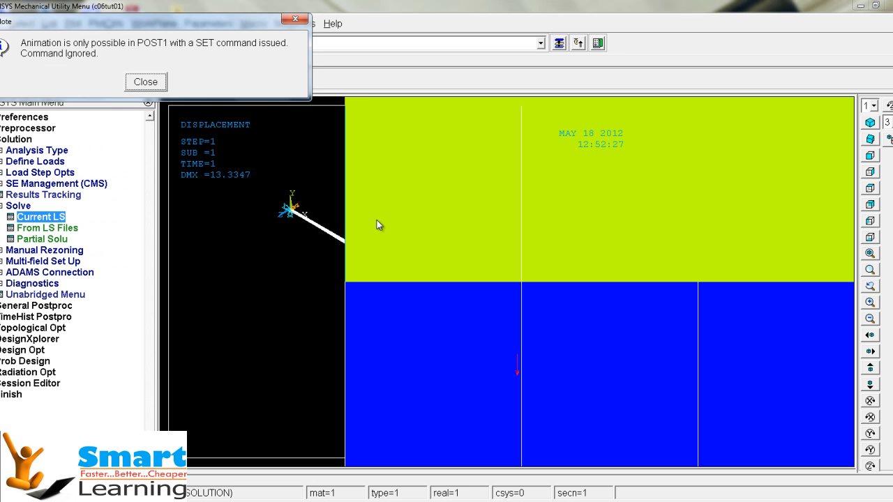
left_click(146, 81)
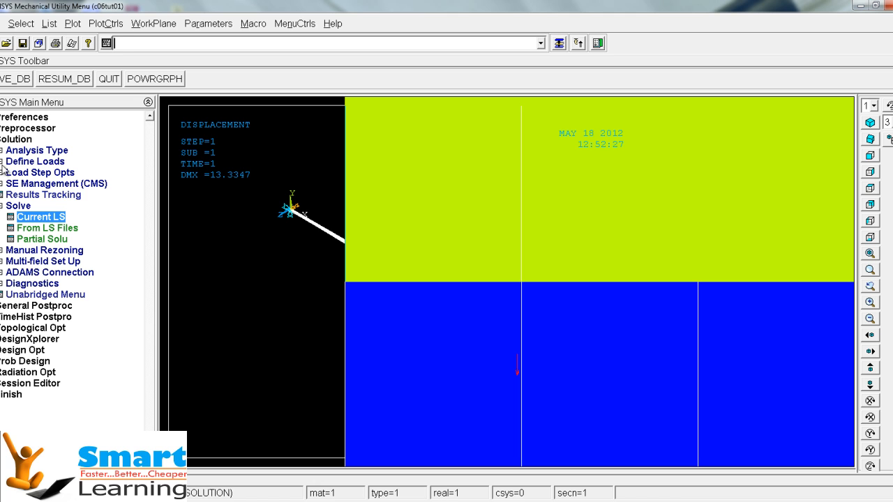
Enter the General Postprocessor and read the first set of the new results
left_click(13, 307)
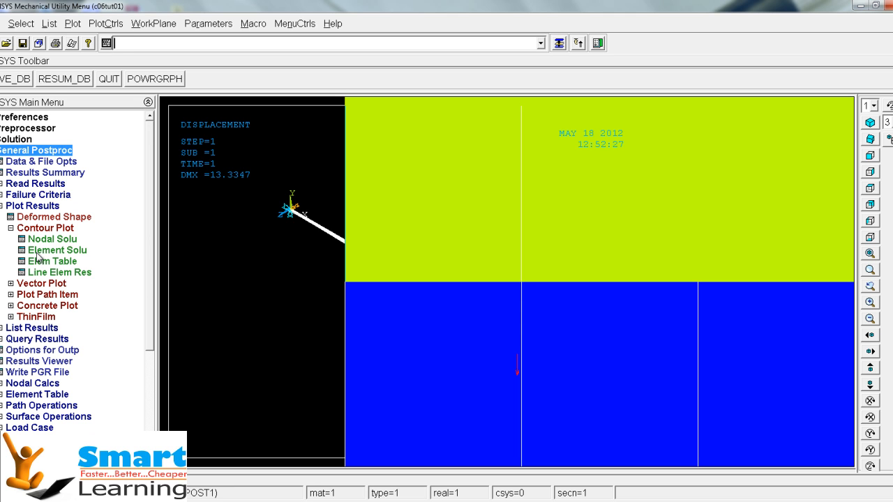
left_click(32, 184)
left_click(36, 195)
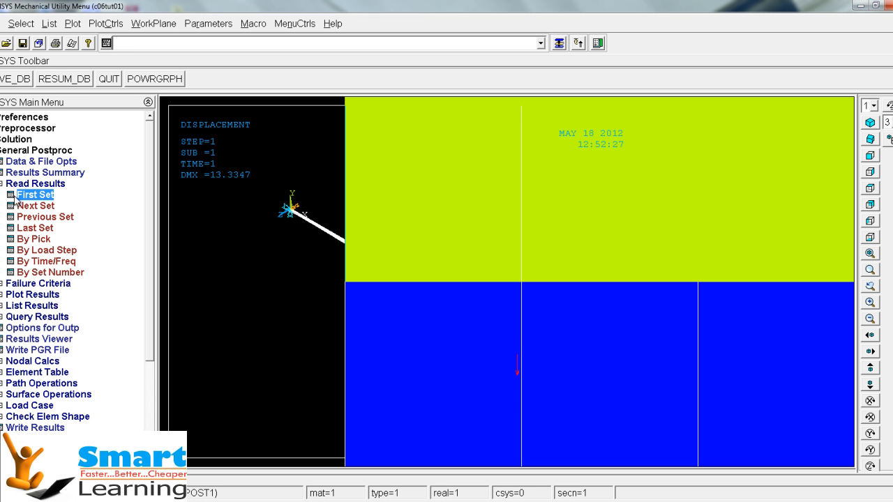
left_click(3, 184)
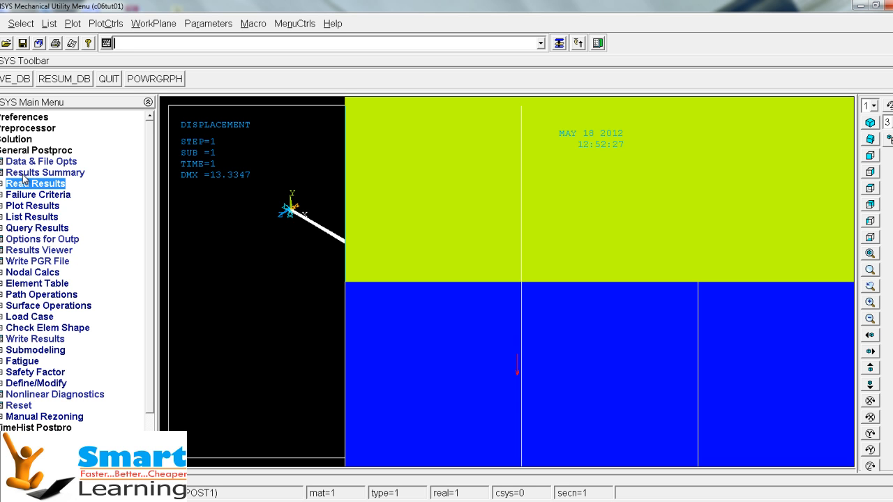
Animate the deformed results with von Mises (SEQV) stress contours, using 10 frames and a 0.5-second time delay
left_click(116, 24)
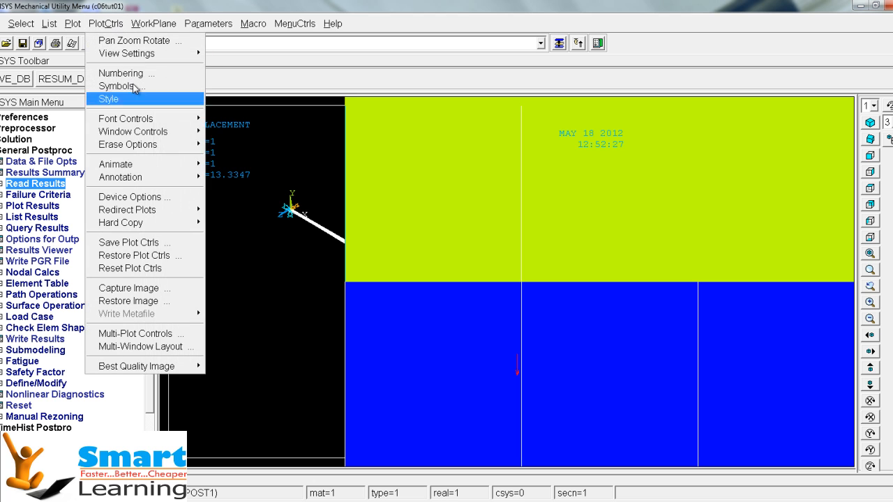
mouse_move(130, 164)
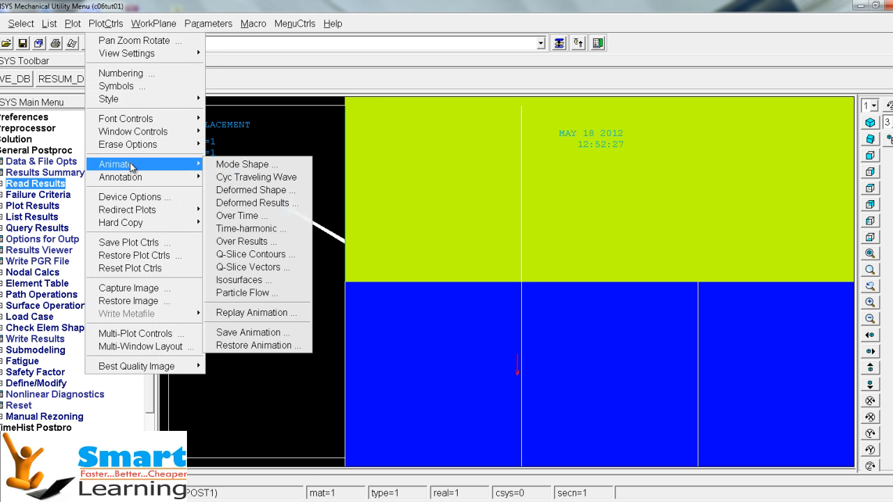
left_click(253, 203)
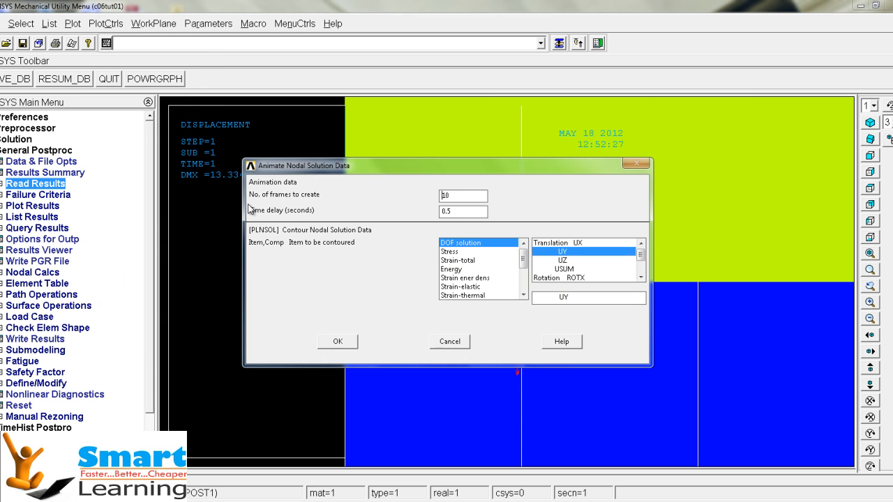
left_click(458, 252)
left_click_drag(641, 256, 641, 277)
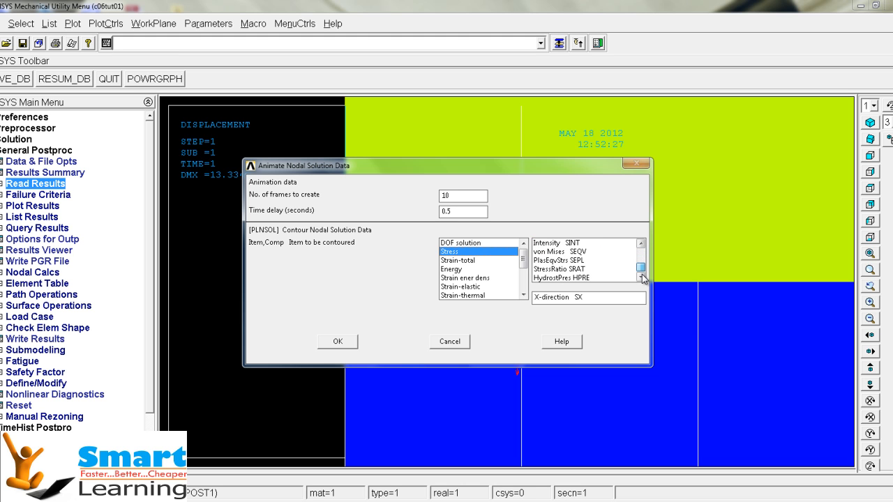
left_click(551, 252)
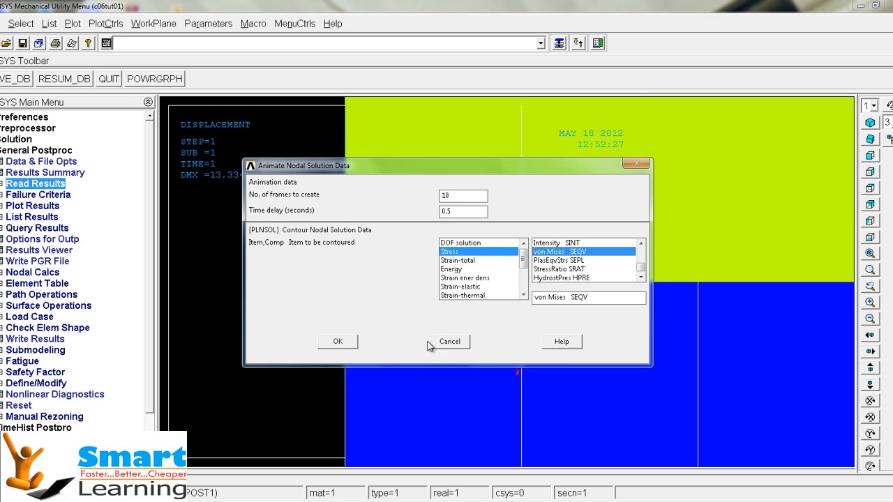
left_click(331, 343)
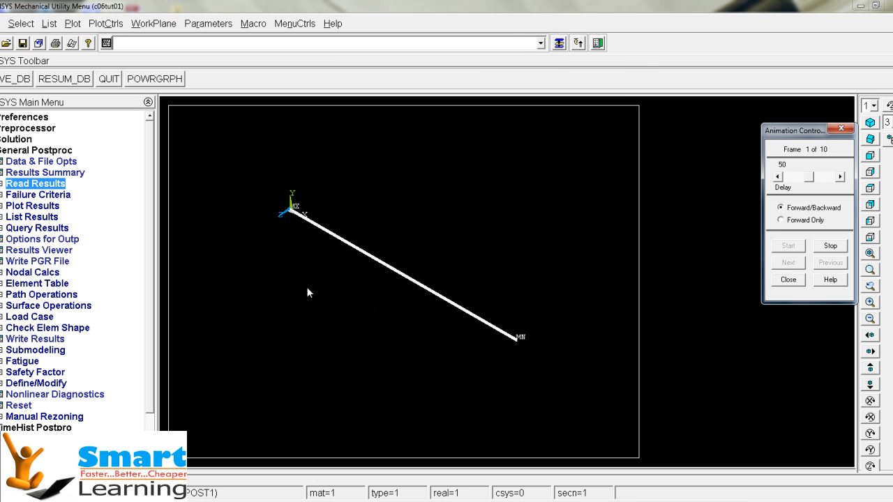
Close the animation controller and replot the nodal solution
left_click(789, 279)
right_click(536, 242)
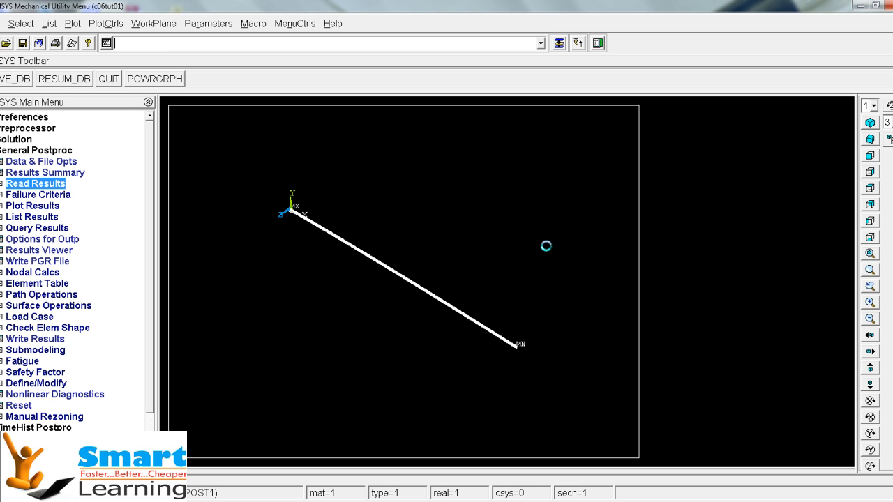
left_click(546, 246)
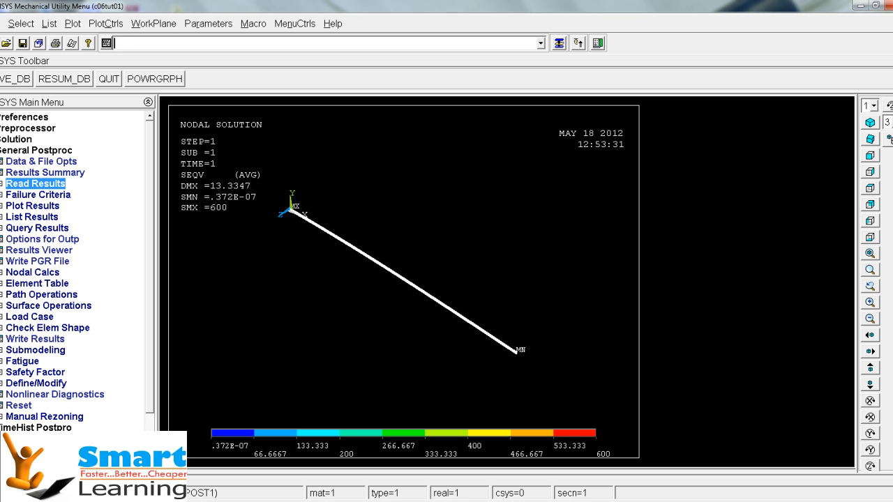
Read the first set of results again in the General Postprocessor
left_click(1, 184)
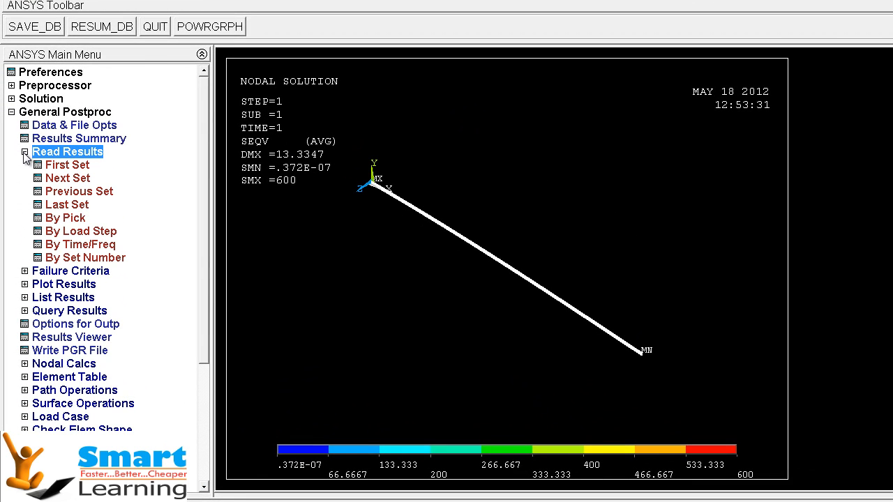
left_click(52, 168)
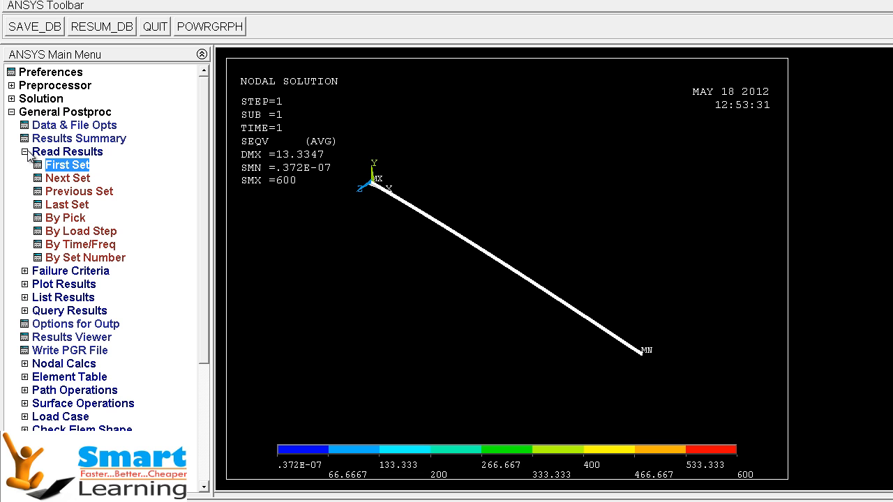
left_click(26, 152)
Plot the nodal von Mises stress contours on the deformed shape only and replot the display
left_click(44, 178)
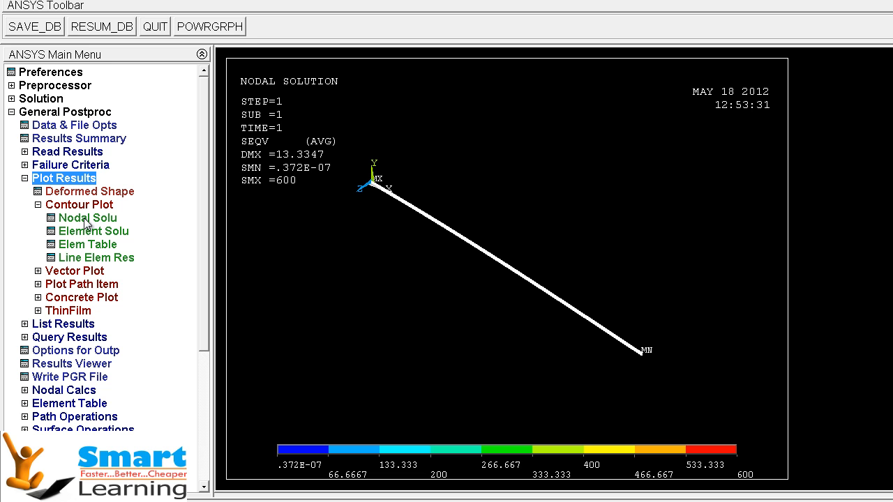
left_click(87, 219)
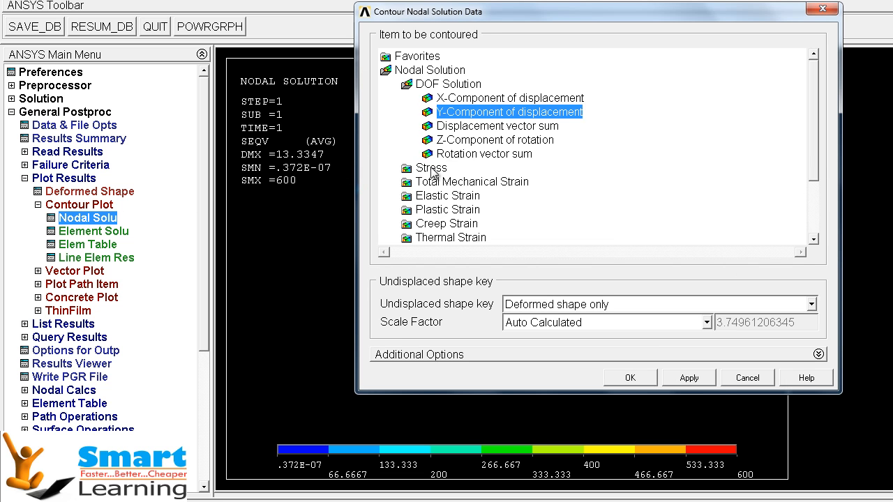
left_click(431, 168)
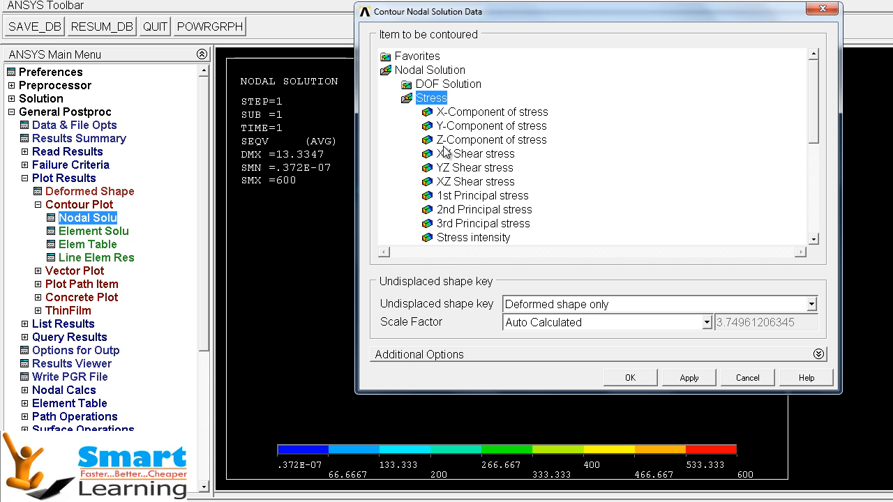
left_click_drag(813, 107, 814, 148)
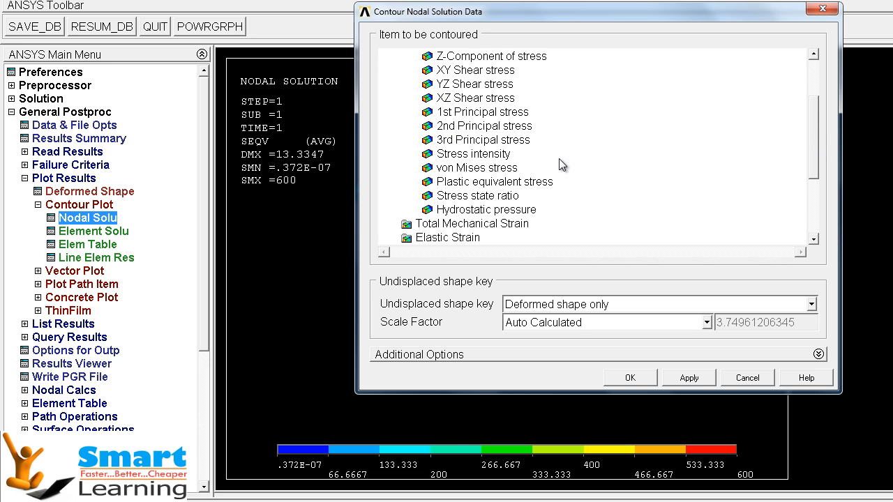
left_click(472, 167)
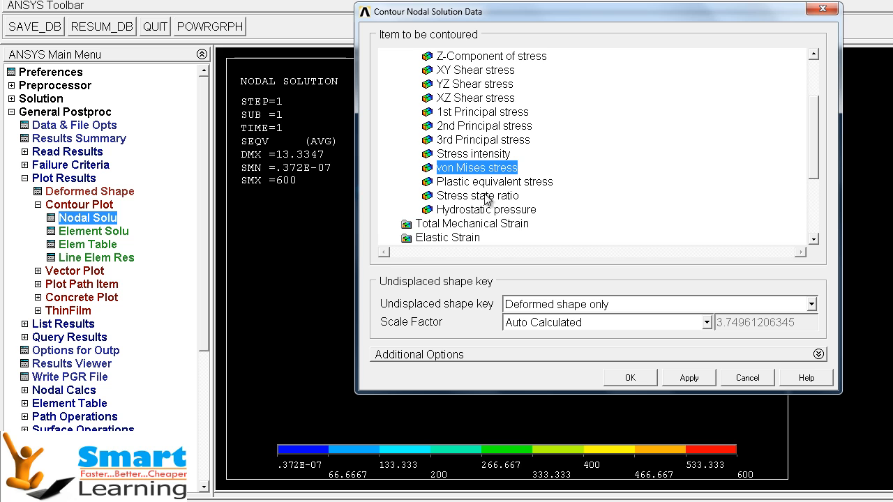
left_click(632, 376)
right_click(391, 307)
left_click(401, 312)
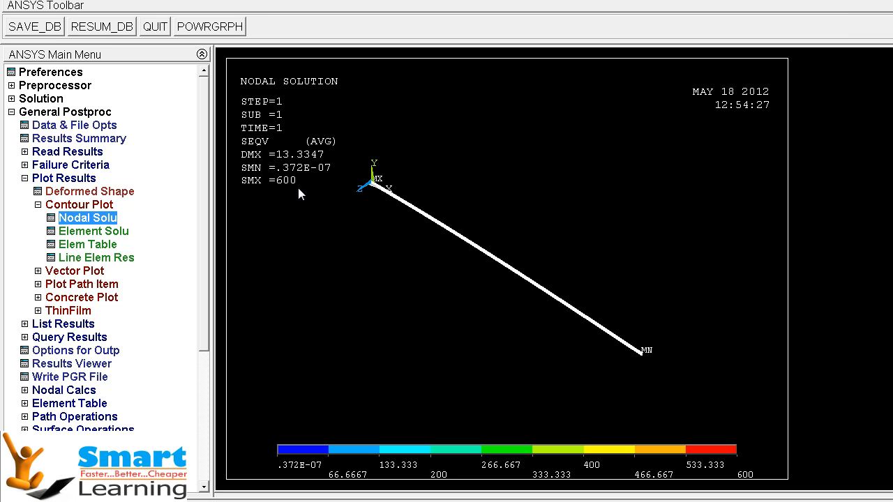
Plot the nodal solution contours for the Y-component of displacement on the deformed shape only
left_click(75, 219)
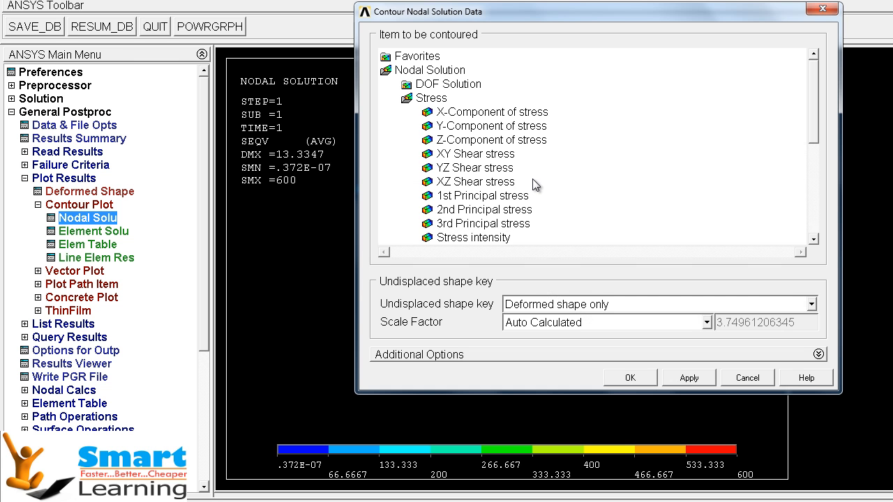
left_click(443, 84)
left_click(450, 112)
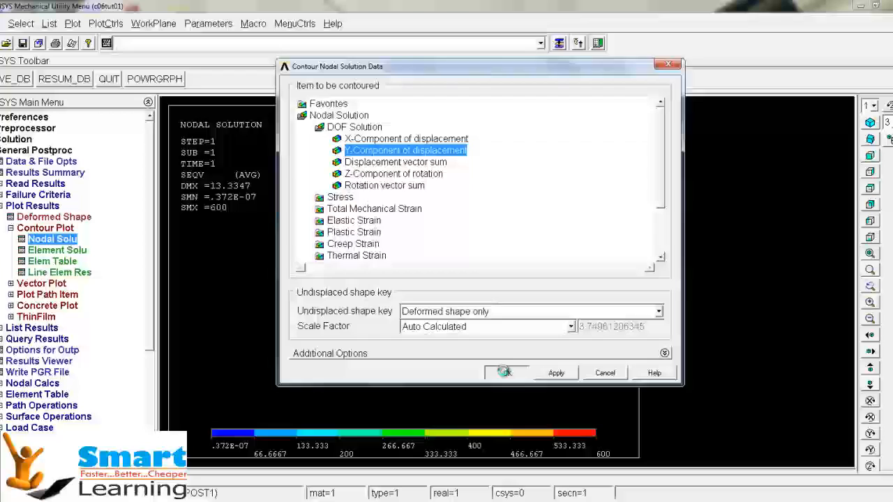
left_click(629, 377)
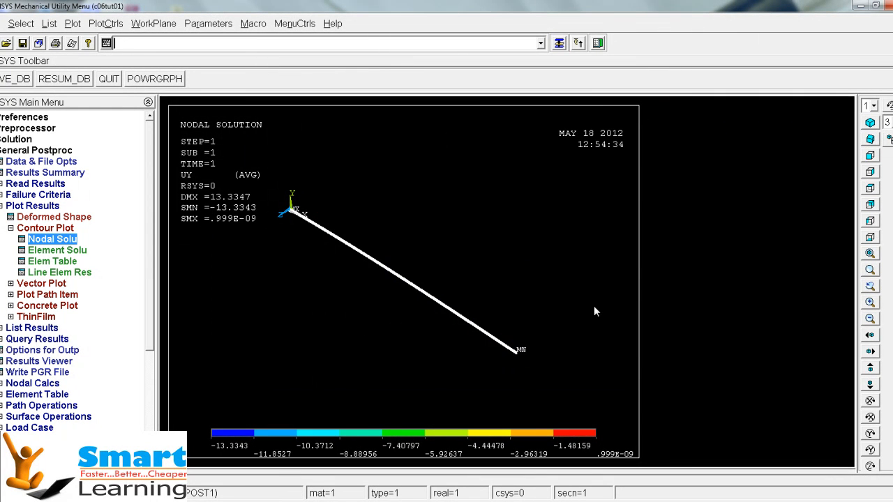
Examine the displacement contours up close at the beam's middle and origin end, and restore the full view
left_click(870, 270)
left_click_drag(431, 304, 444, 317)
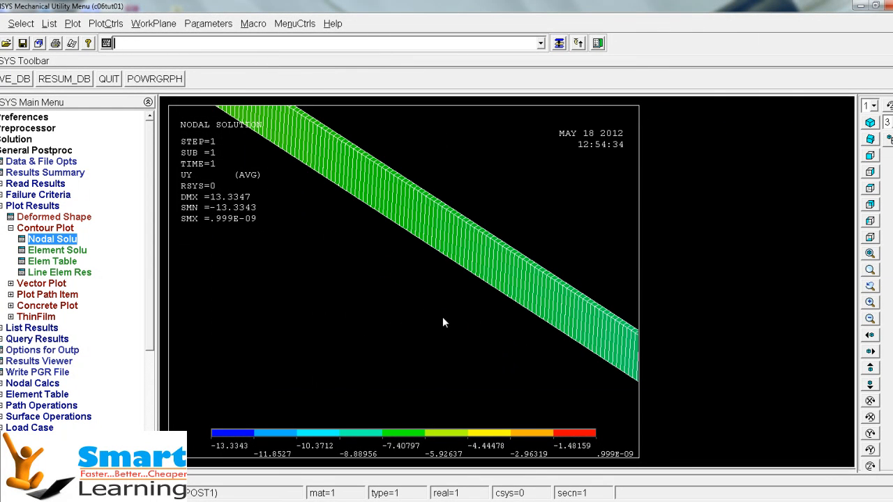
scroll(396, 213, "down", 5)
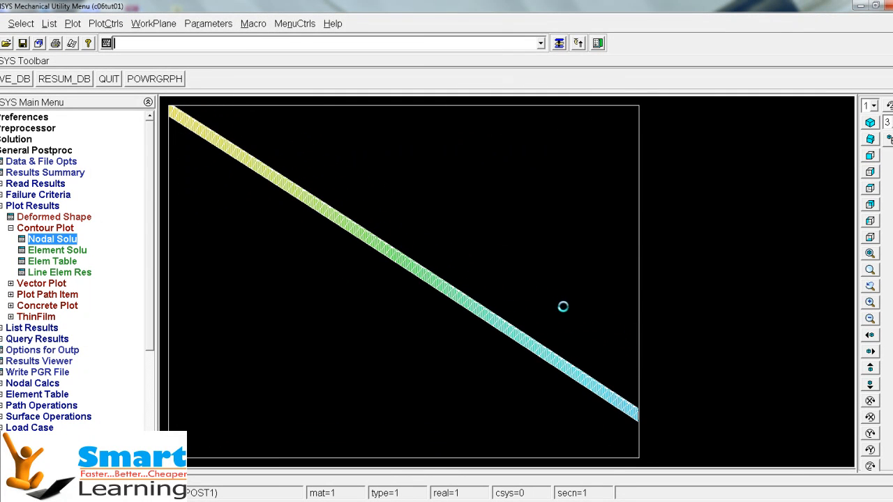
left_click(869, 273)
left_click(230, 172)
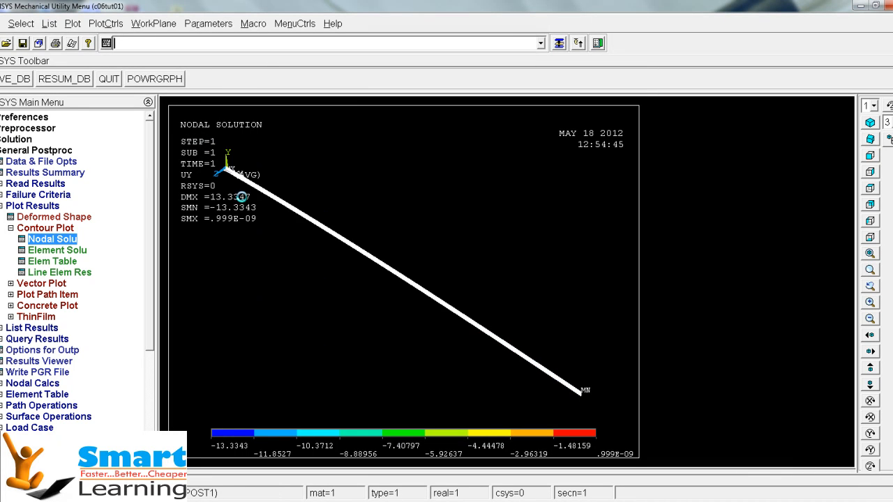
left_click(244, 200)
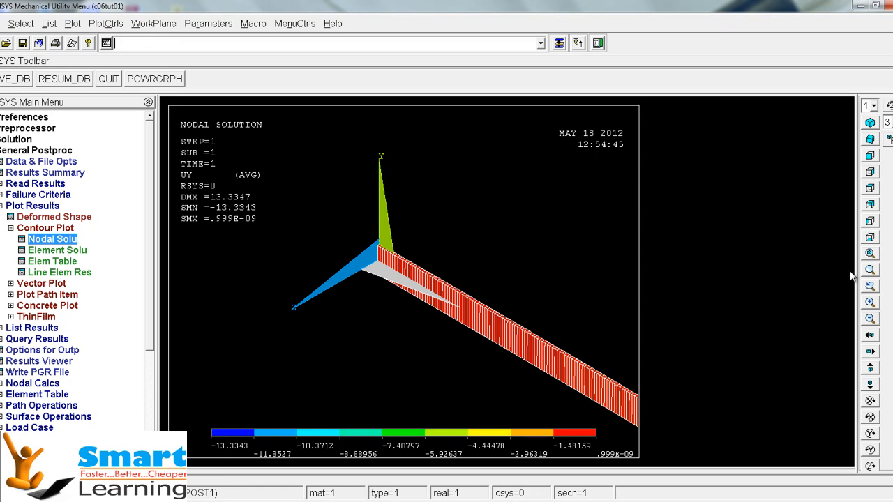
left_click(867, 254)
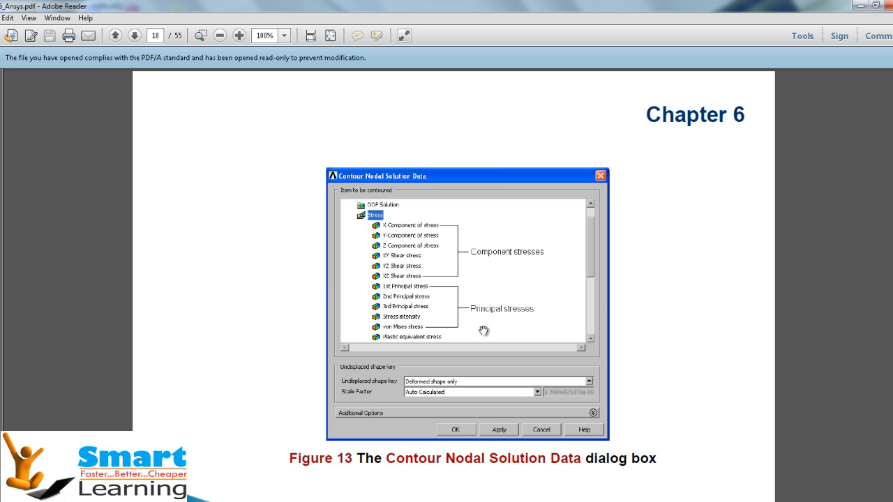
Read the Chapter 6 PDF pages on minimum and maximum stresses, animating stress contours and listing reaction forces
scroll(483, 329, "down", 3)
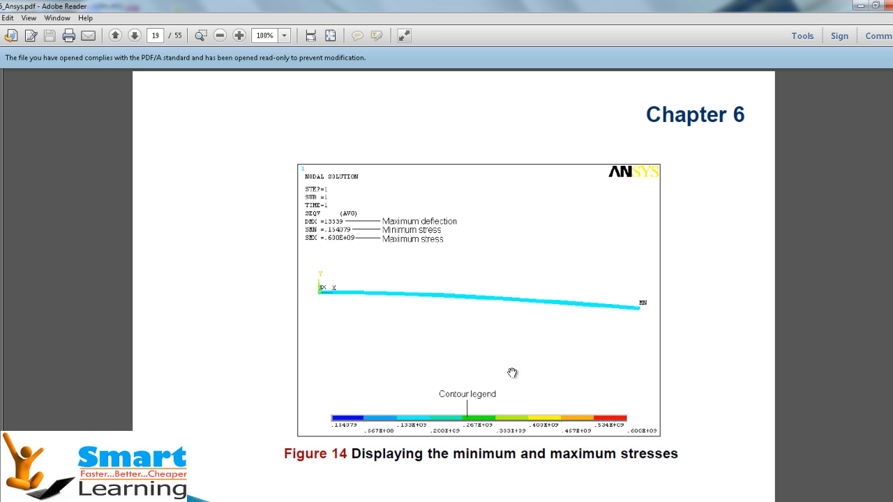
scroll(512, 374, "down", 5)
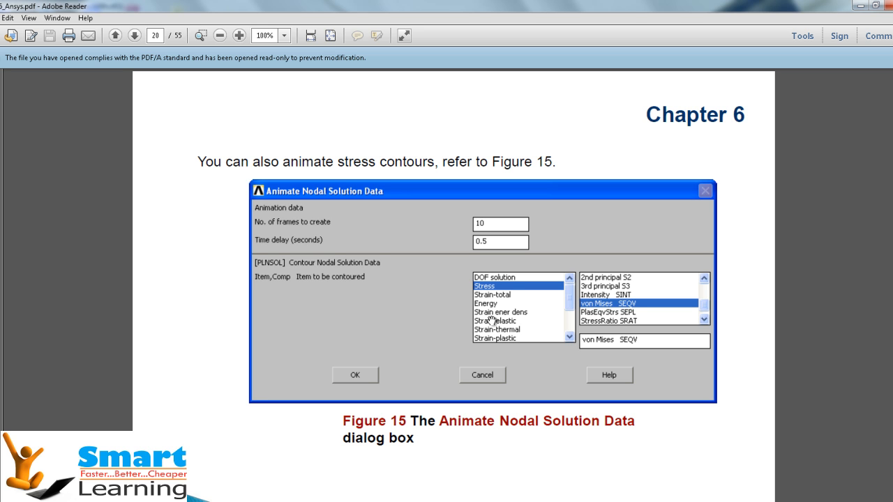
scroll(491, 320, "down", 2)
scroll(492, 321, "down", 3)
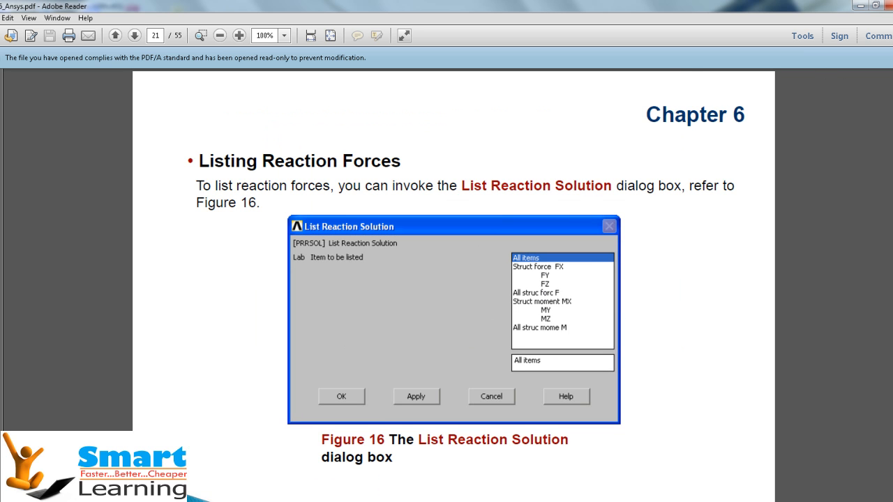
Switch back to ANSYS and replot the displacement contours
mouse_move(467, 496)
left_click(530, 443)
right_click(396, 279)
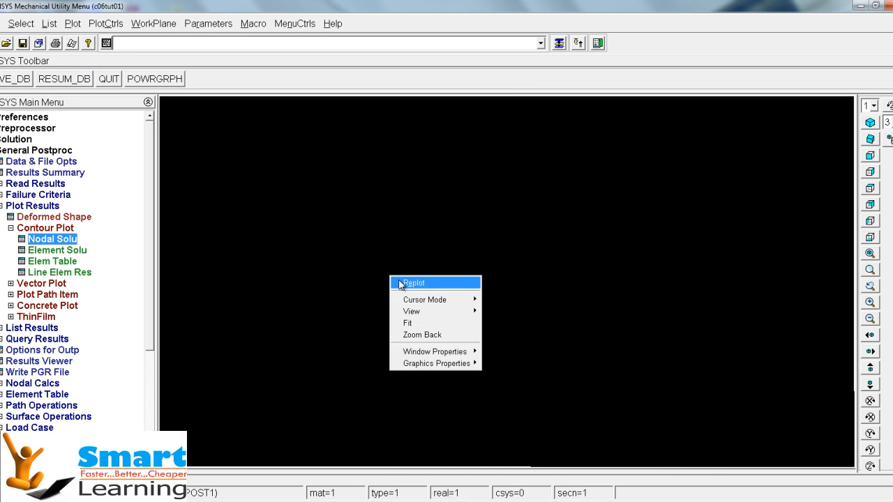
left_click(401, 281)
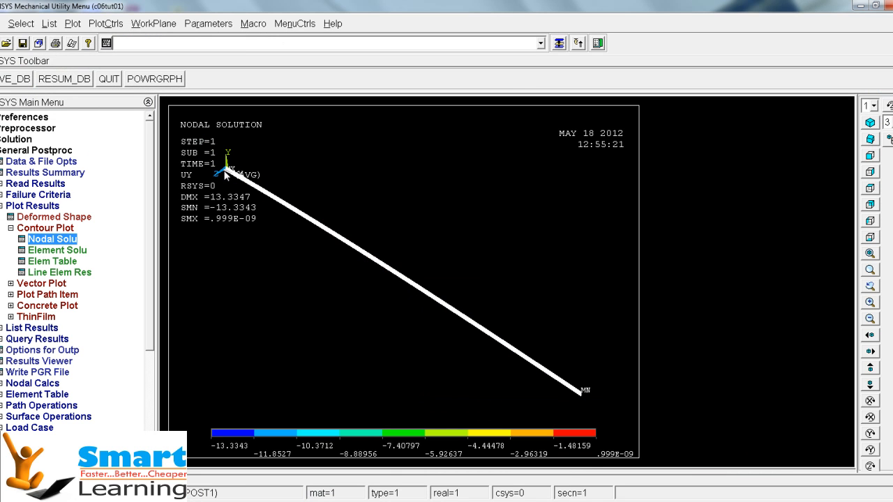
List the FY reaction solution and highlight the total values in the listing
left_click(10, 229)
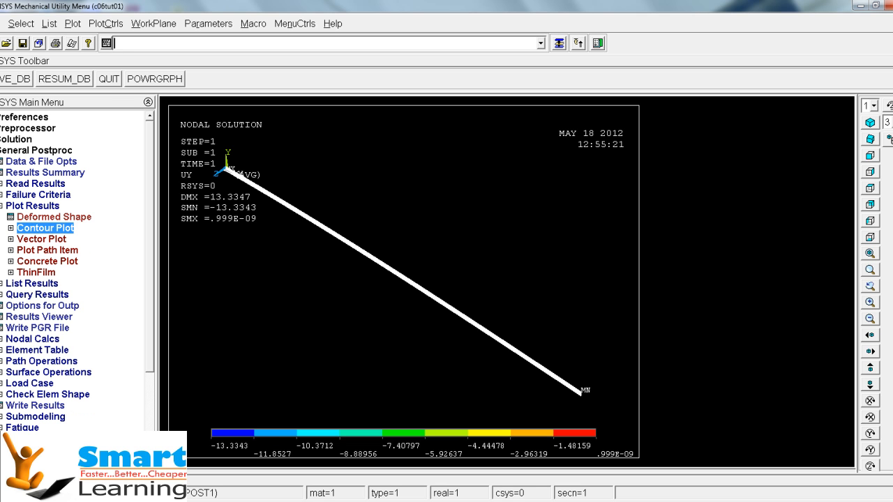
left_click(2, 285)
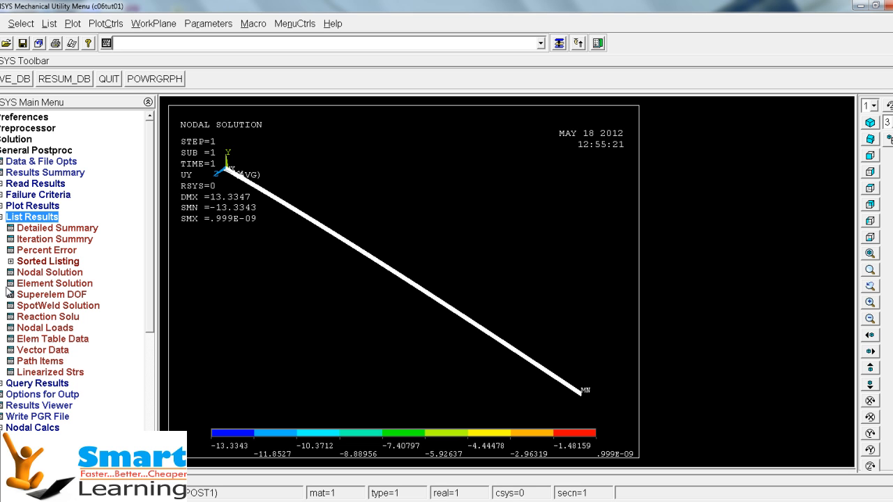
left_click(50, 320)
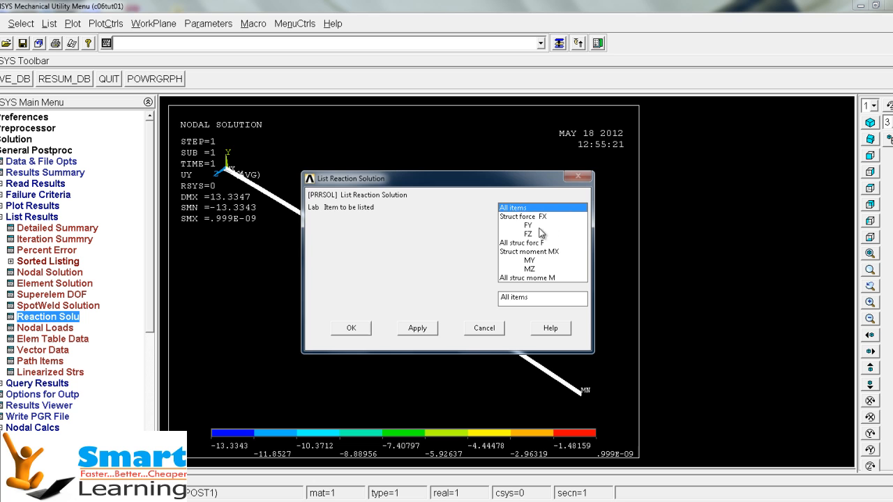
left_click(528, 226)
left_click(350, 328)
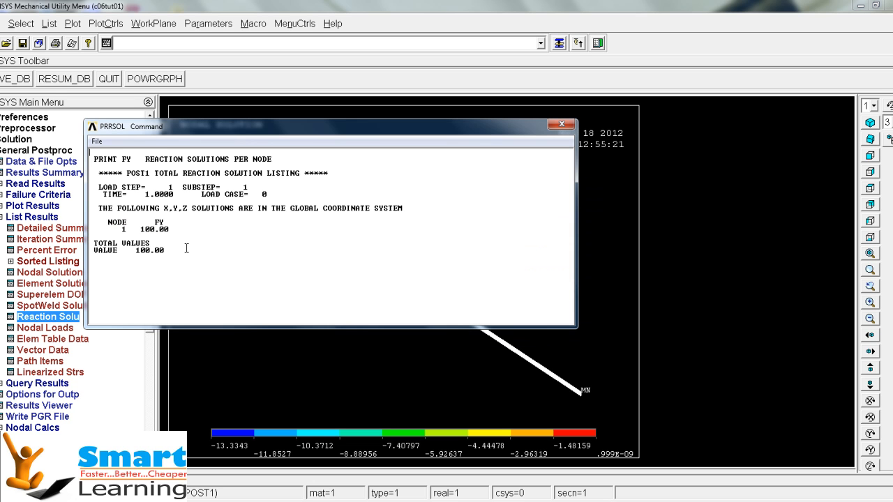
left_click_drag(168, 249, 93, 249)
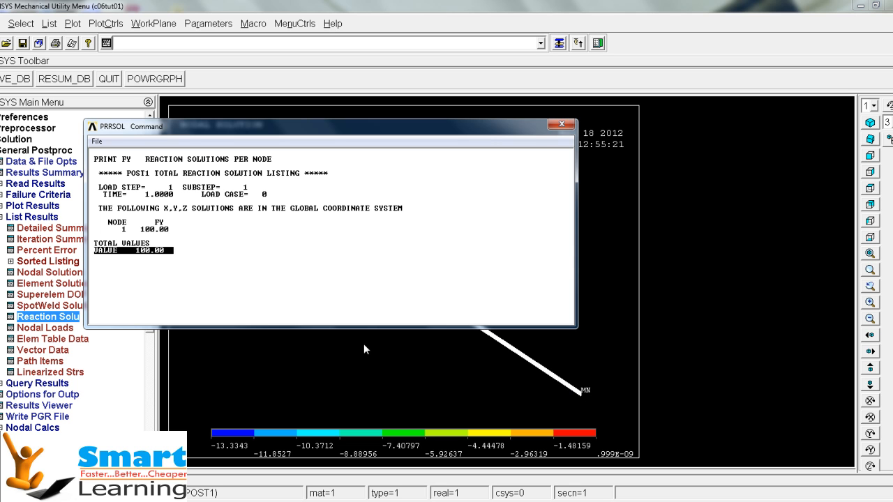
left_click_drag(184, 251, 91, 242)
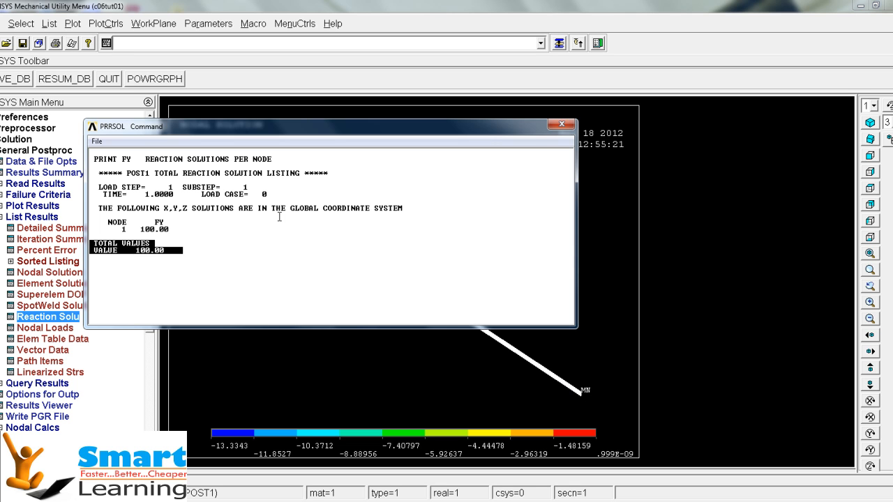
Close the reaction solution listing, replot the displacement contours and collapse the list results options
left_click(561, 124)
right_click(529, 207)
left_click(537, 212)
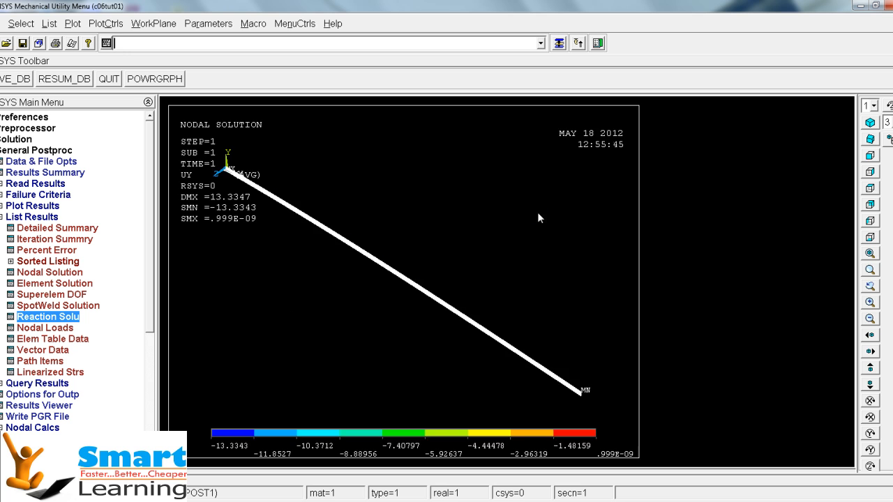
scroll(404, 282, "down", 5)
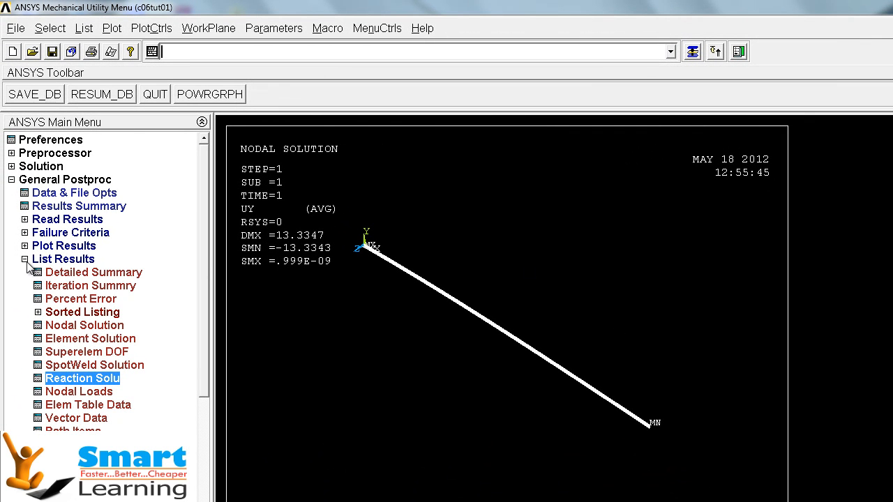
left_click(27, 262)
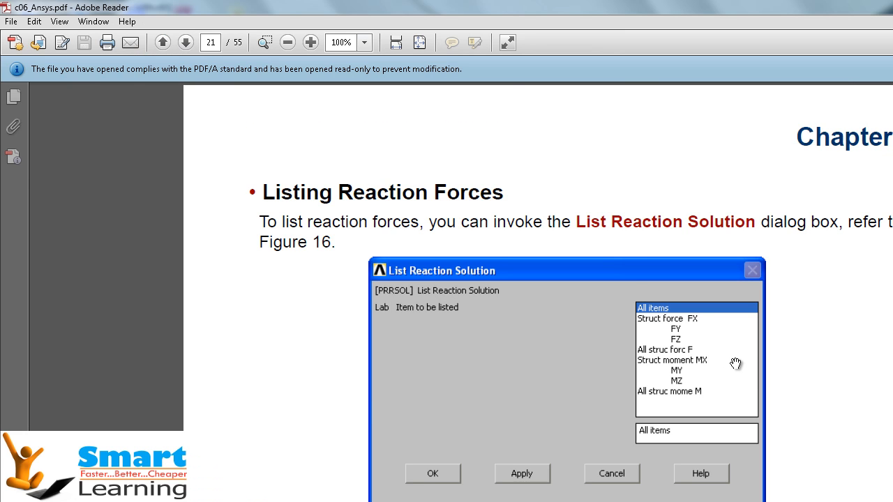
Read the PDF pages on the PRRSOL listing and nodal stress values, and switch back to ANSYS and replot the displacement contours
scroll(735, 363, "down", 5)
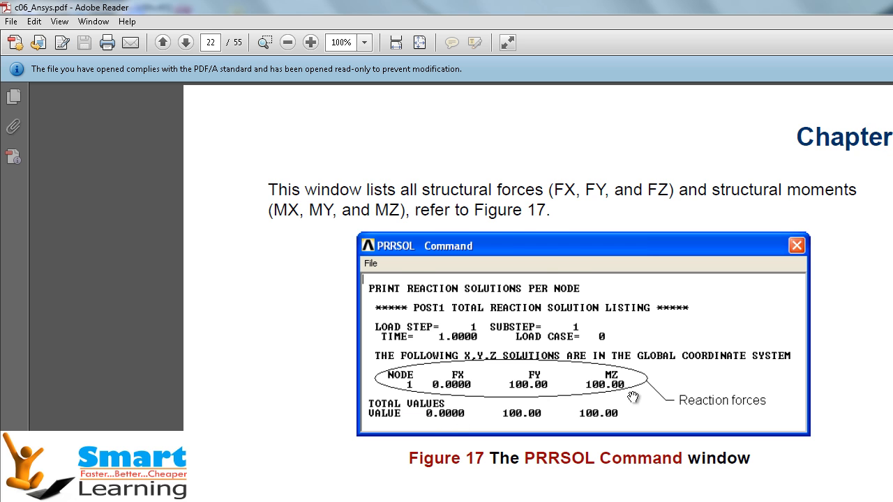
scroll(770, 410, "down", 5)
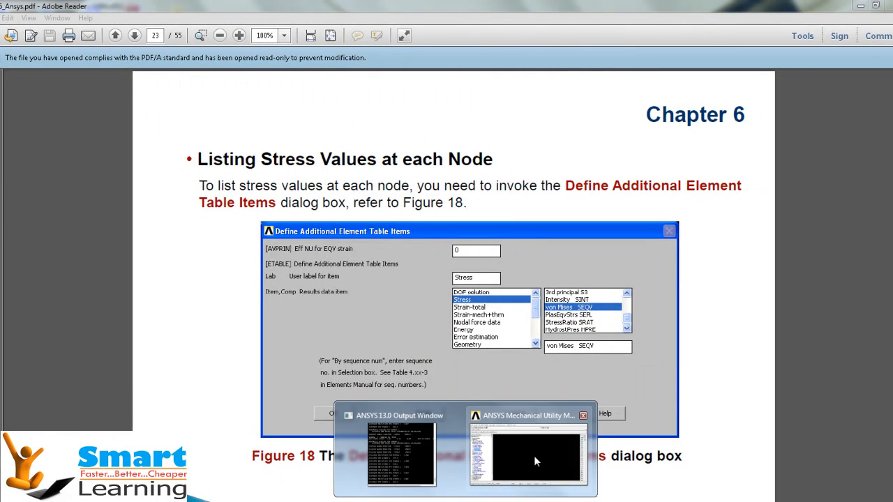
left_click(533, 455)
right_click(406, 227)
left_click(416, 235)
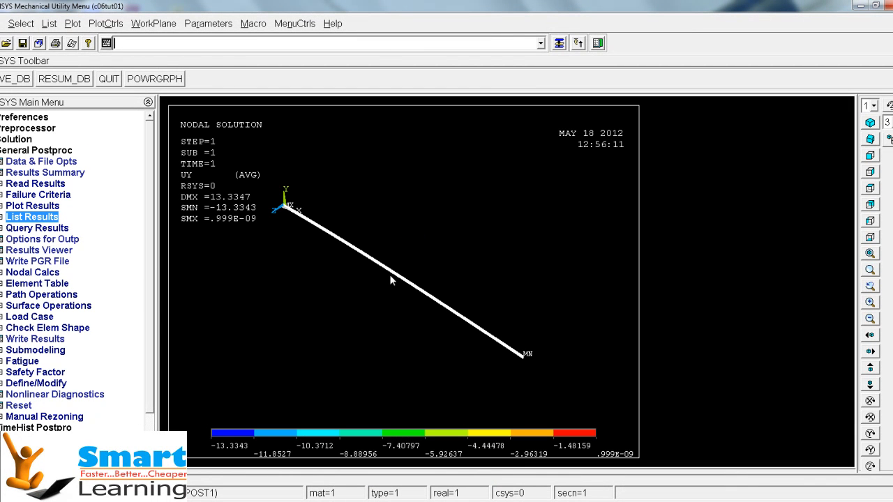
Plot the beam's nodes and enlarge the middle of the beam so the individual nodes can be distinguished
left_click(73, 23)
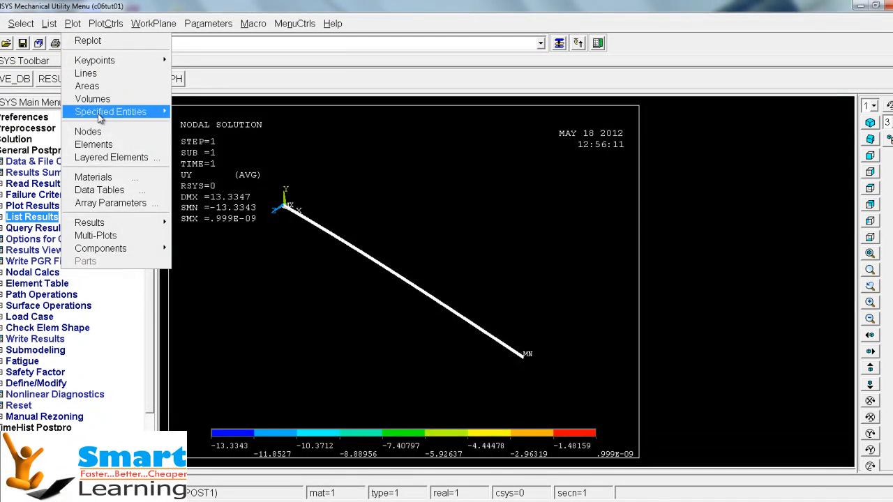
left_click(89, 131)
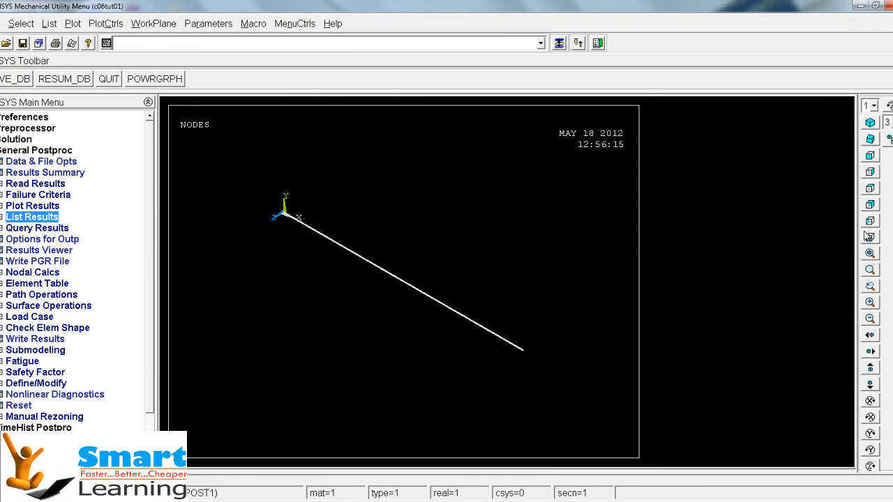
left_click(869, 269)
left_click_drag(436, 307, 455, 322)
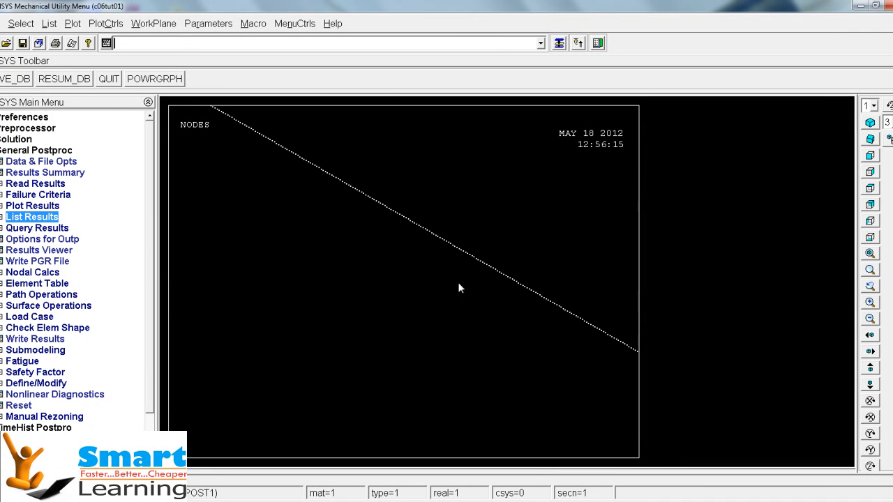
scroll(460, 252, "up", 3)
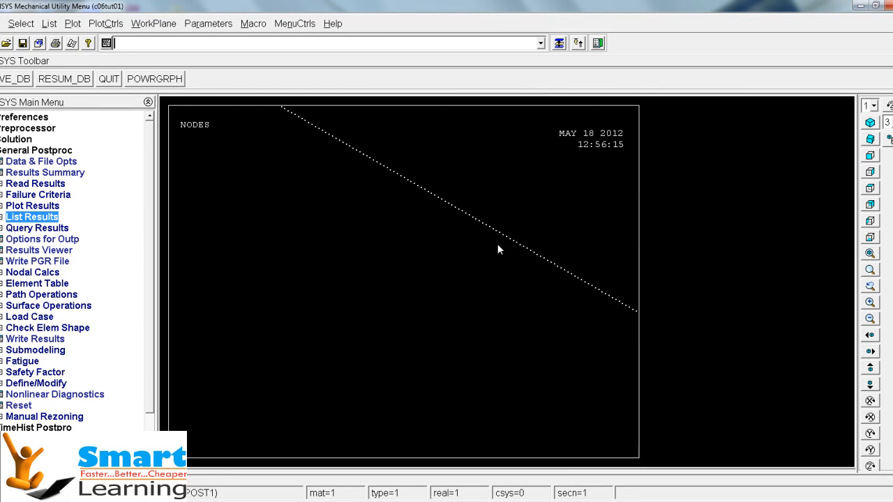
List the nodal solution for the Y-component of displacement, review the values throughout the listing and close it
left_click(5, 219)
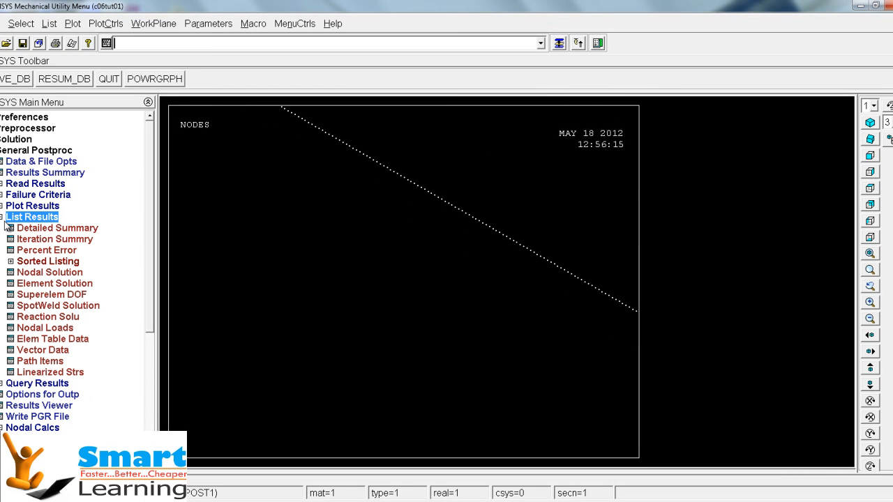
left_click(53, 272)
double_click(383, 203)
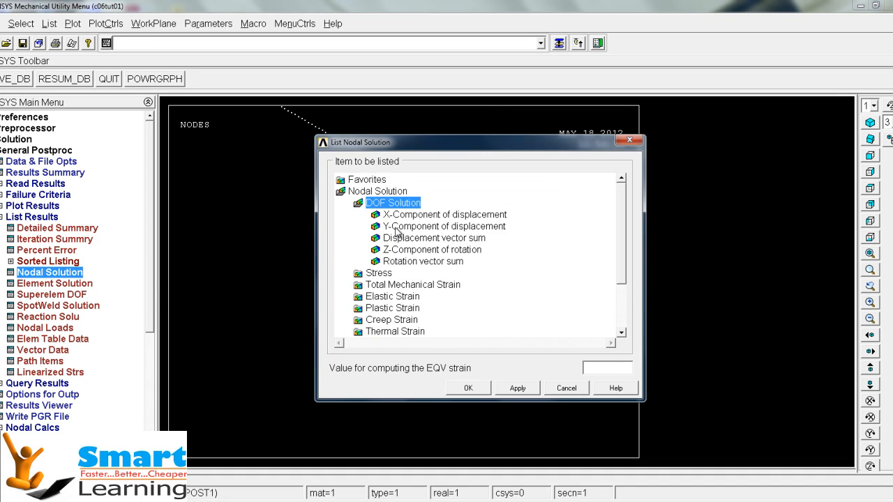
left_click(396, 227)
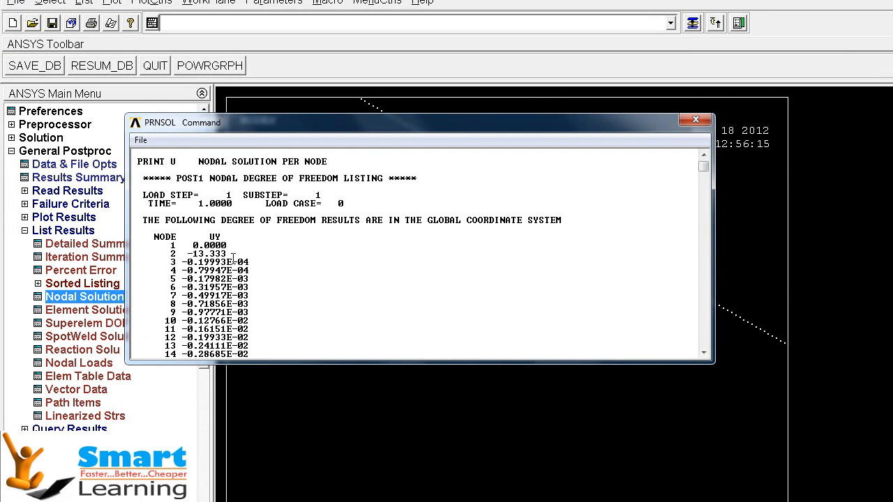
scroll(234, 256, "down", 20)
scroll(258, 271, "down", 15)
left_click_drag(701, 191, 681, 166)
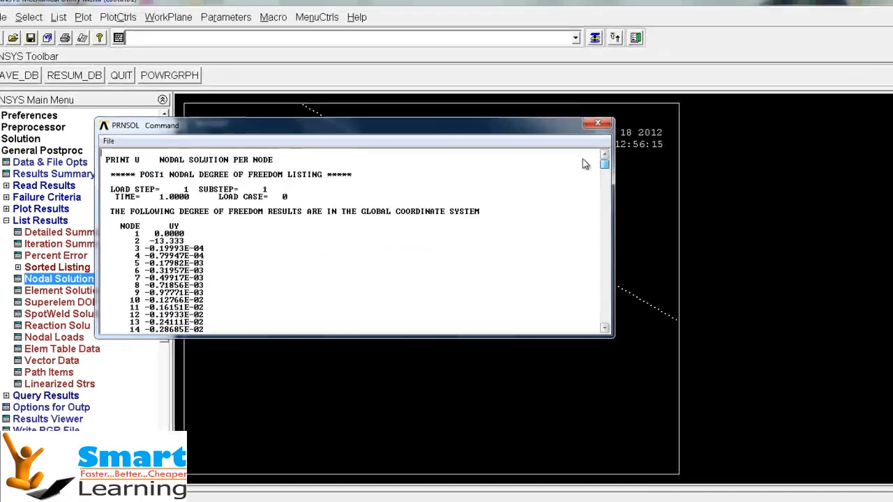
left_click(597, 123)
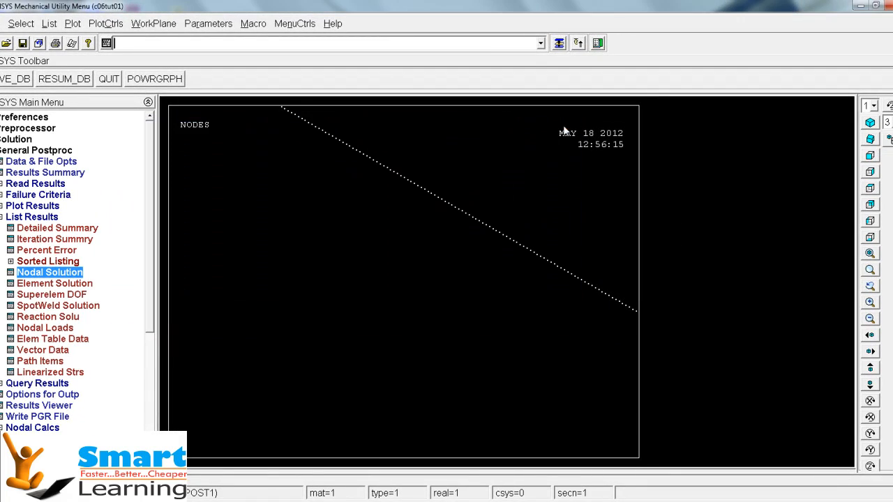
scroll(392, 250, "down", 2)
left_click(870, 256)
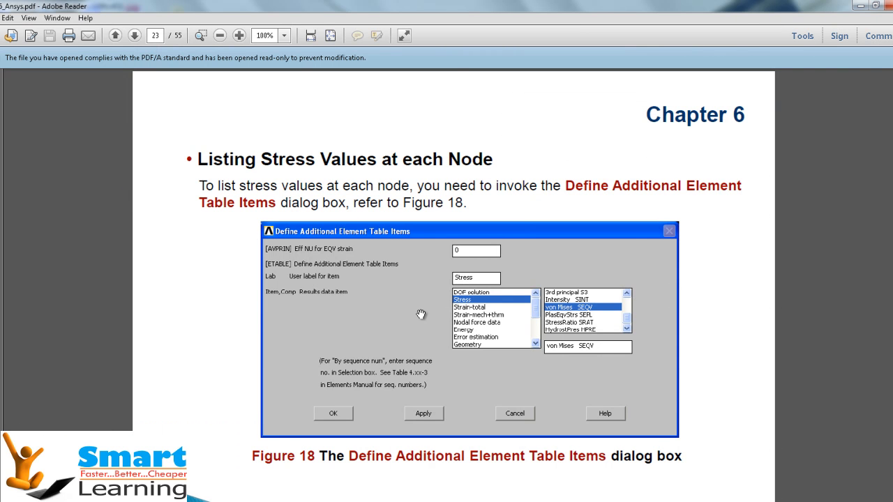
Read the Chapter 6 PDF pages on listing stress values at each node, the PRETAB listing and query picking
scroll(419, 314, "down", 1)
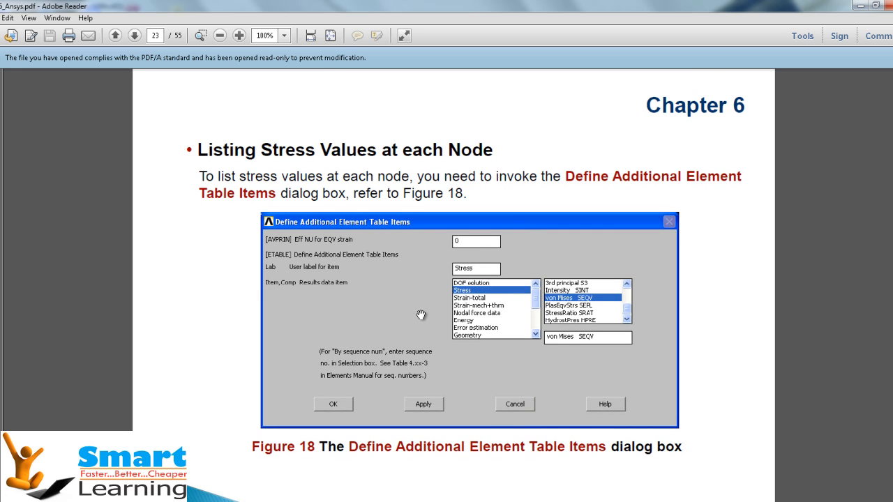
scroll(420, 314, "down", 2)
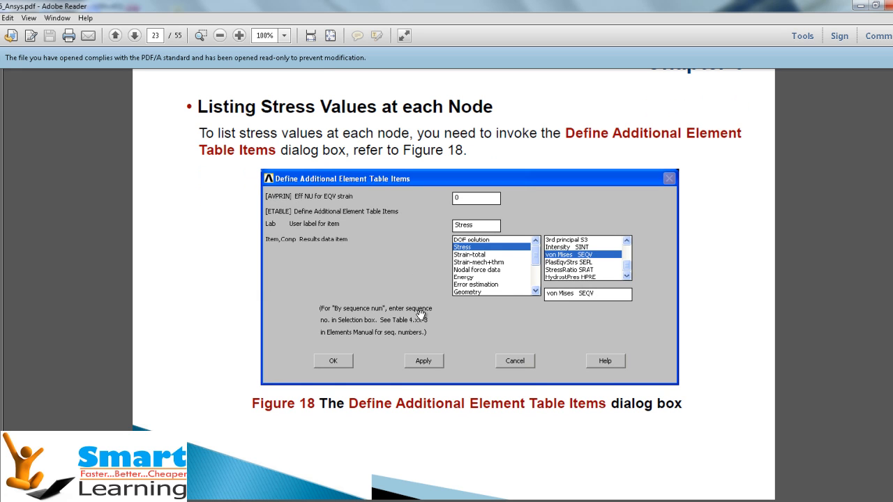
scroll(421, 315, "down", 3)
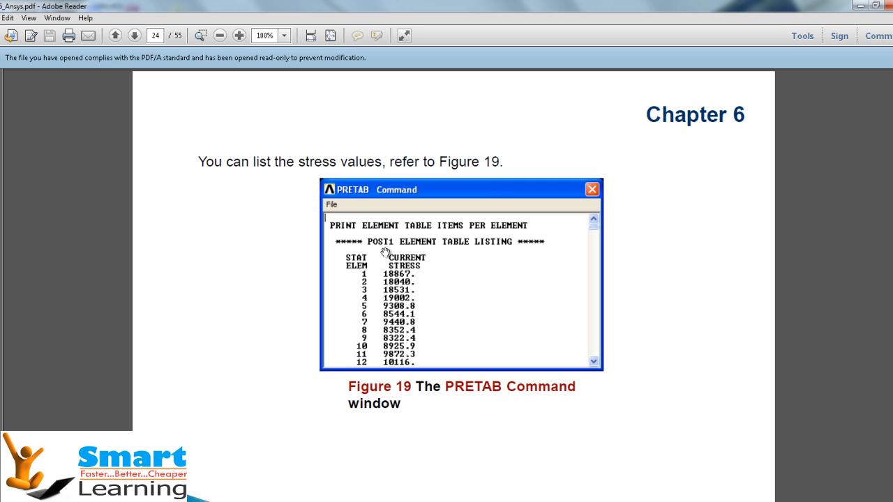
scroll(436, 327, "down", 3)
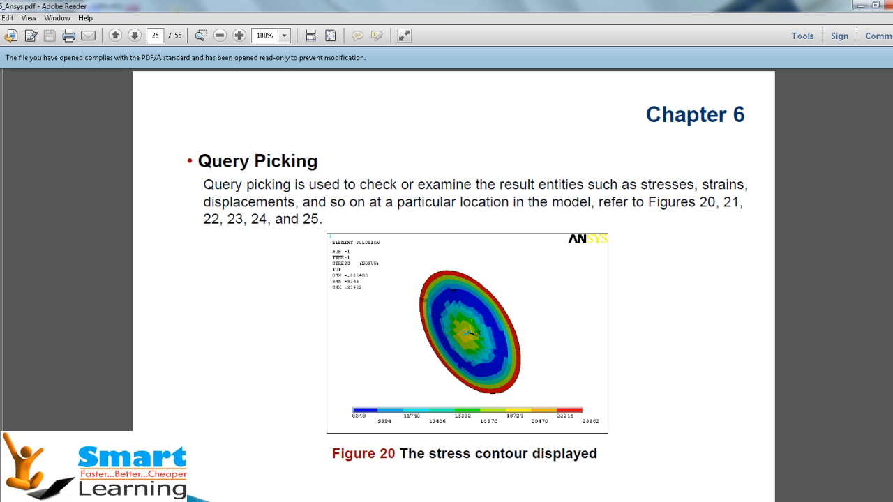
Switch back to ANSYS and replot the beam's nodes
left_click(461, 501)
left_click(511, 456)
right_click(317, 268)
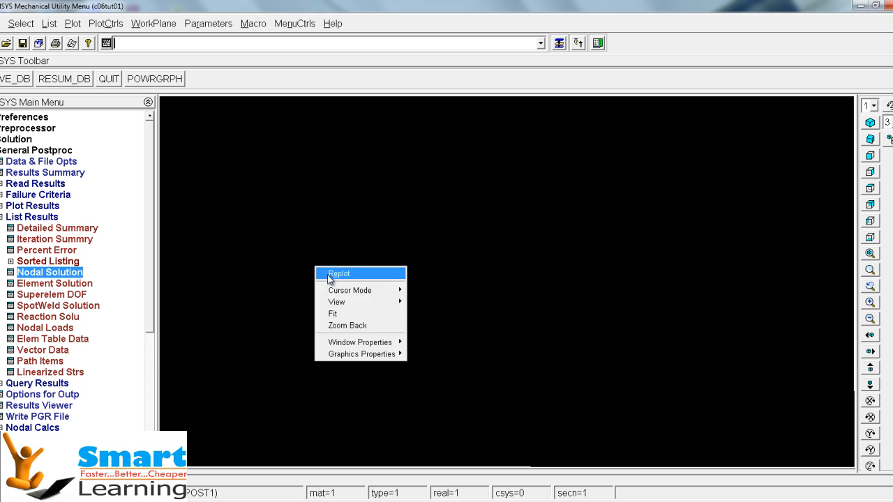
left_click(327, 274)
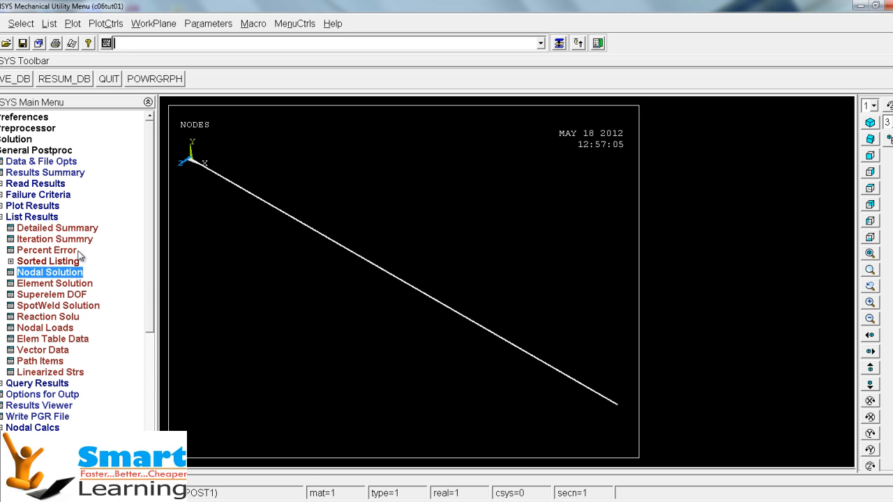
left_click(33, 384)
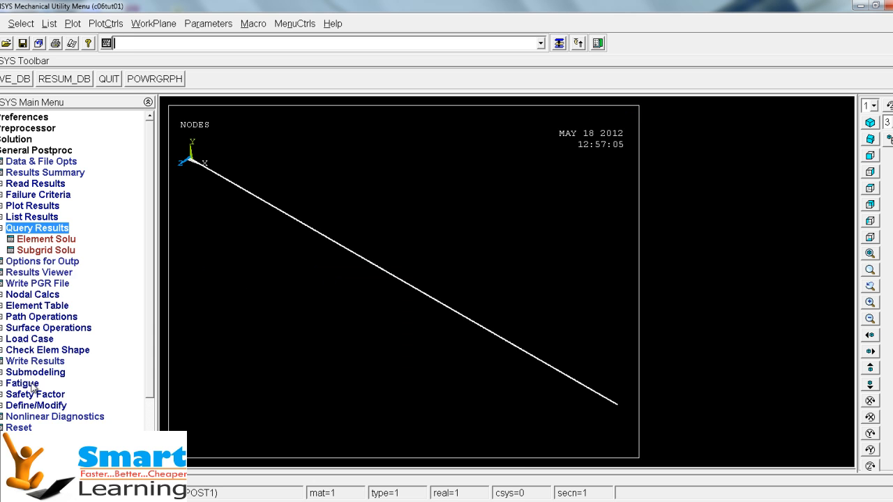
left_click(39, 240)
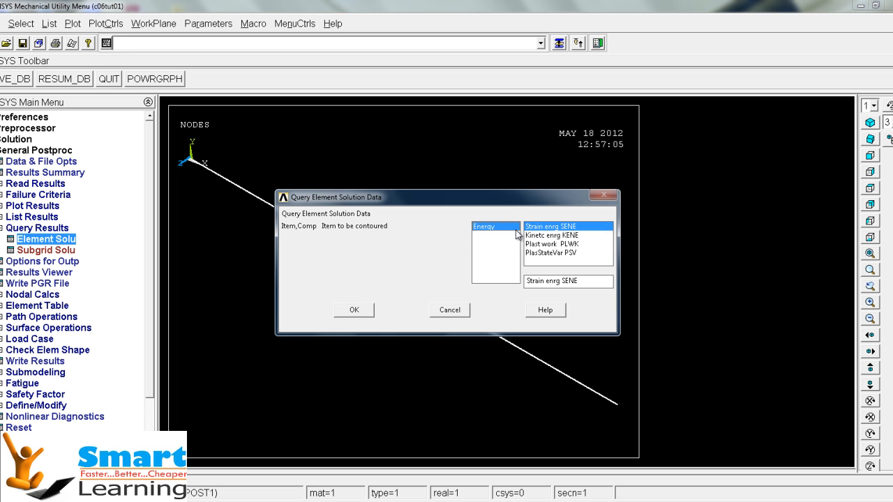
left_click(450, 311)
Try to query the subgrid solution for the UY translation of the DOF solution
left_click(58, 253)
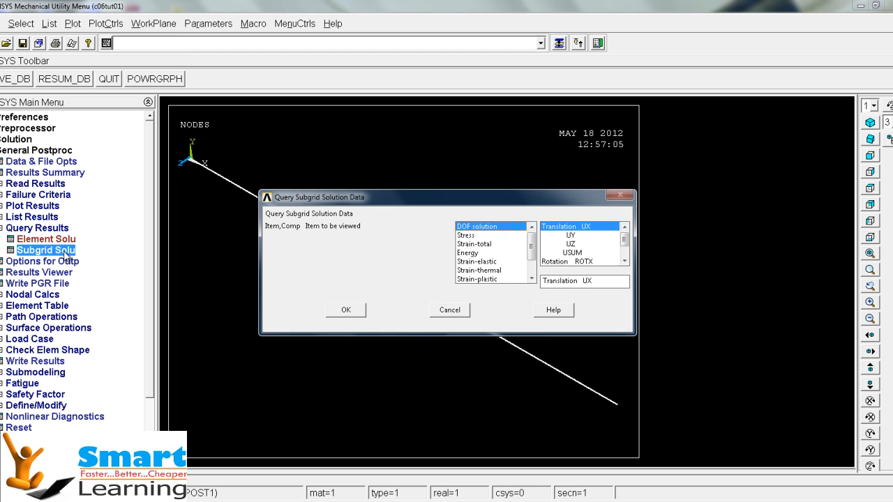
left_click(570, 236)
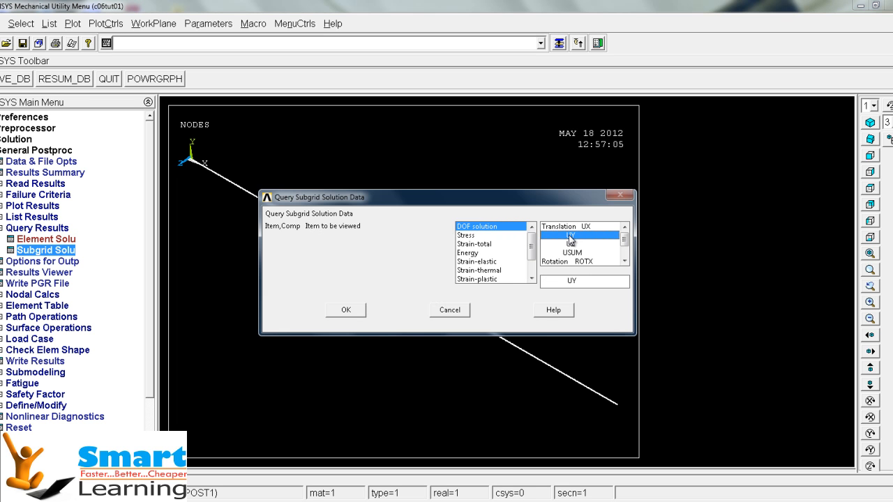
left_click(464, 236)
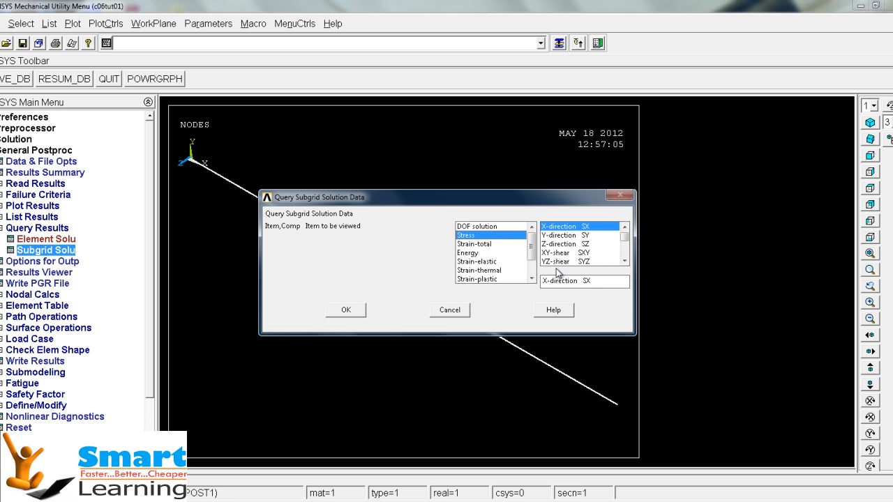
left_click(478, 227)
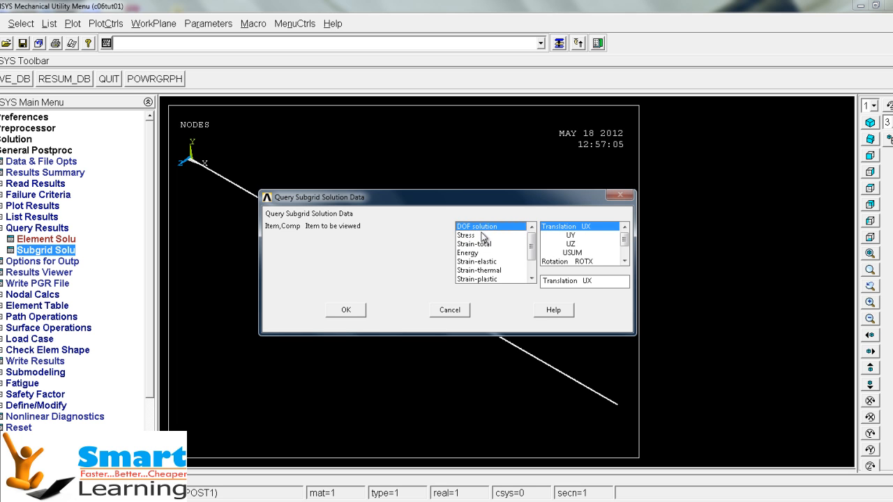
left_click(571, 236)
left_click(347, 310)
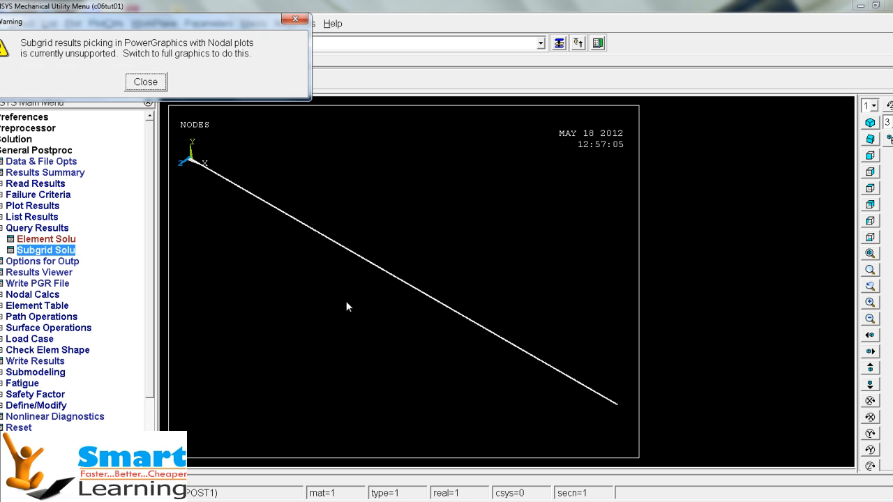
left_click(141, 85)
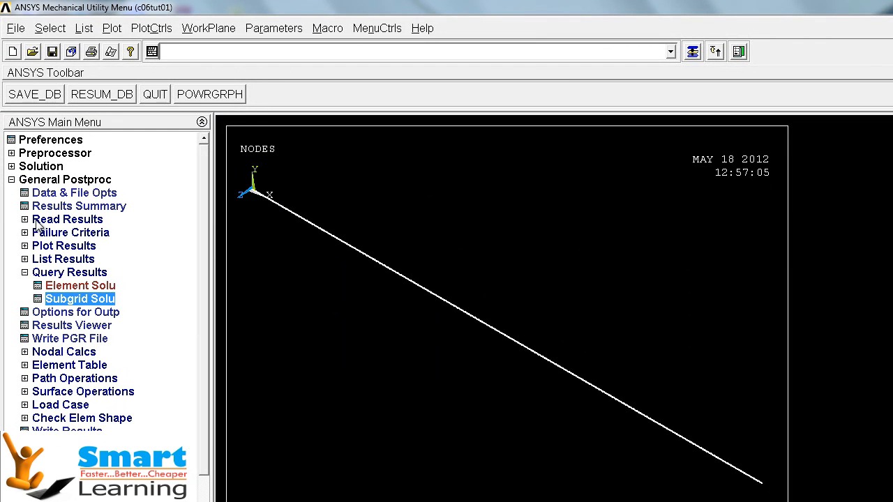
Read the first set of results
left_click(40, 221)
left_click(73, 233)
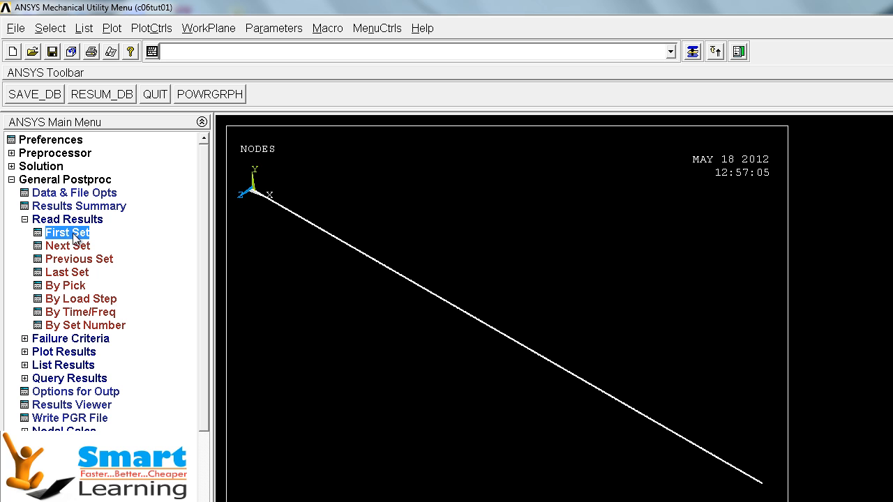
left_click(66, 378)
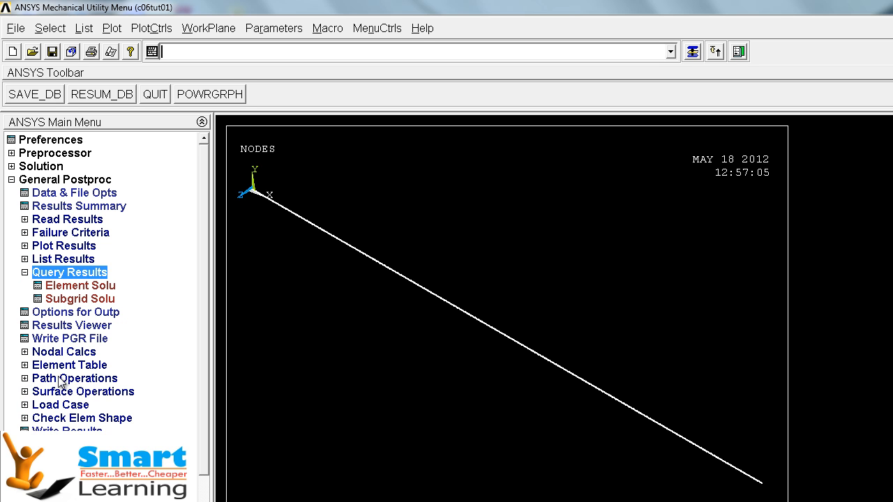
left_click(70, 300)
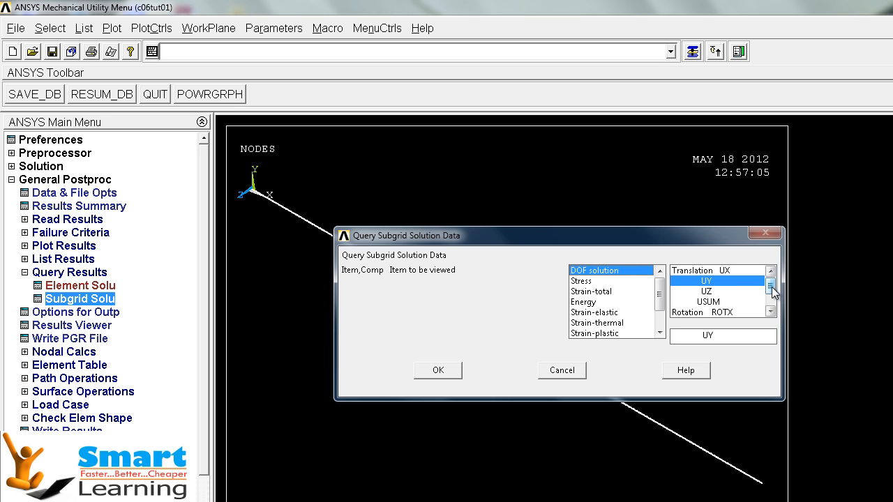
scroll(711, 297, "down", 2)
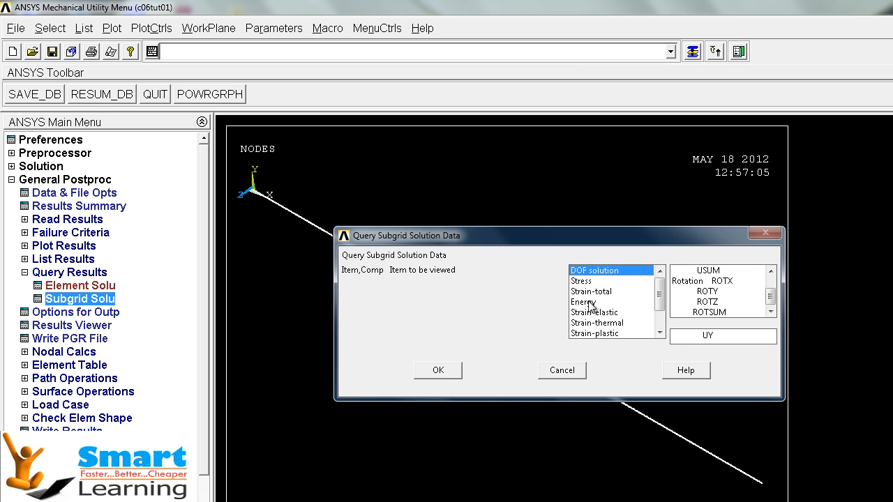
left_click(549, 373)
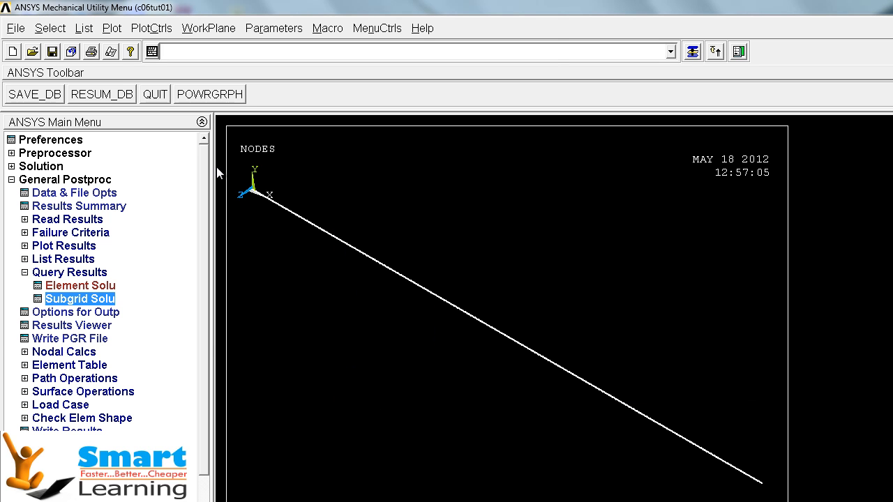
Open the c06tut02 database from the exercises\c06\c06 folder
left_click(32, 52)
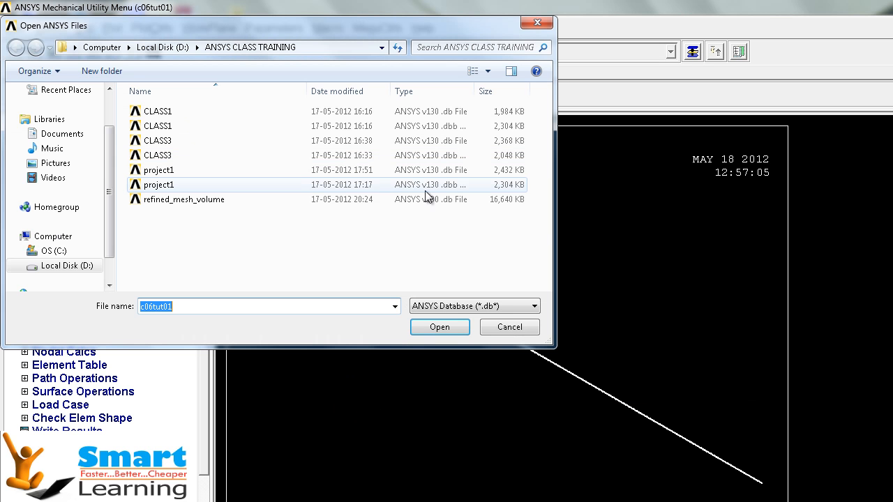
key("ctrl+v")
left_click(439, 331)
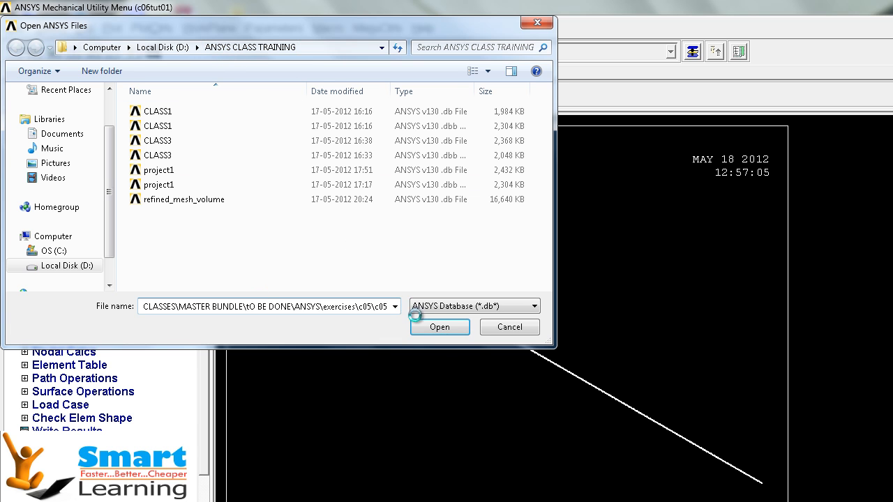
left_click(446, 329)
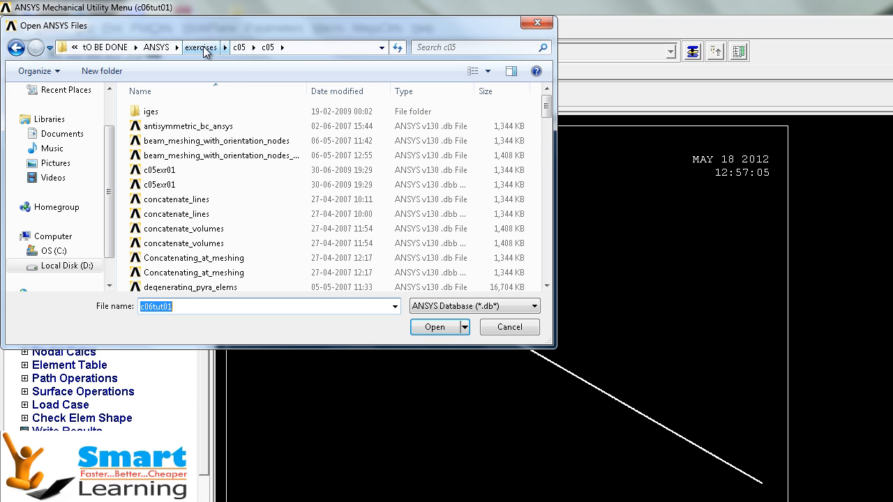
left_click(208, 48)
double_click(164, 171)
double_click(147, 112)
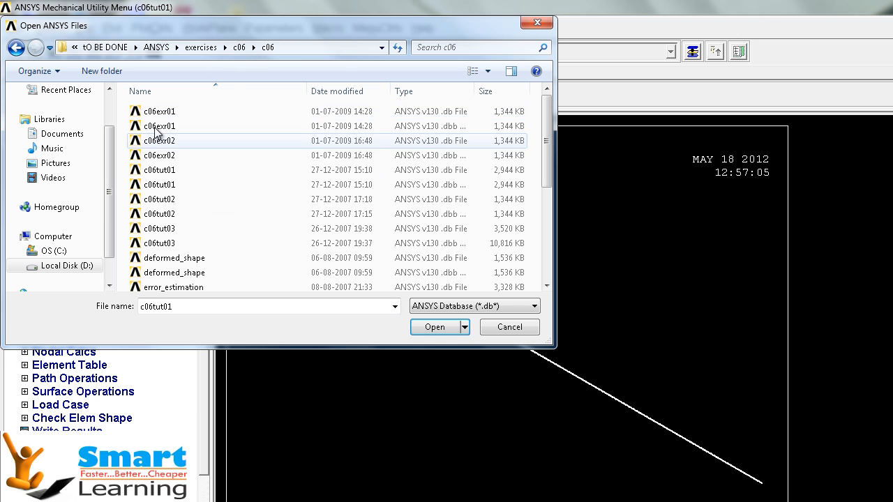
left_click(162, 215)
double_click(167, 214)
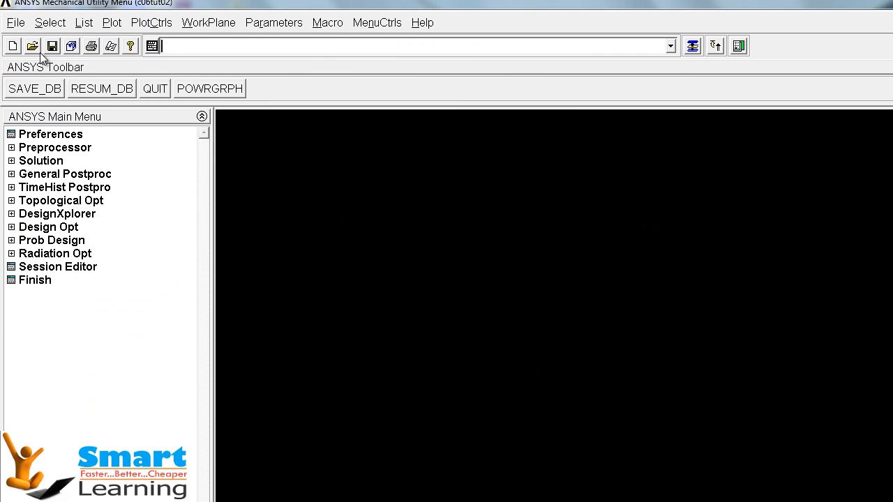
Open the c06tut03 database from the exercises\c06\c06 folder and replot the meshed disc
left_click(33, 36)
key("ctrl+v")
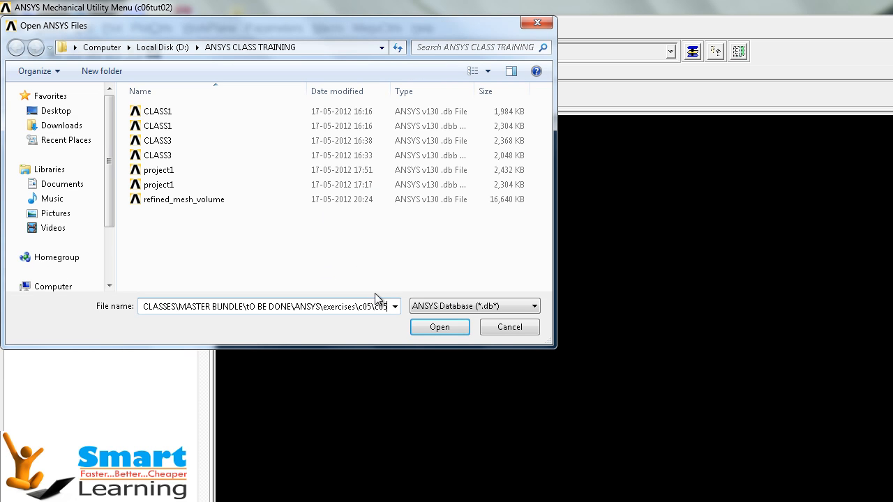
left_click(433, 328)
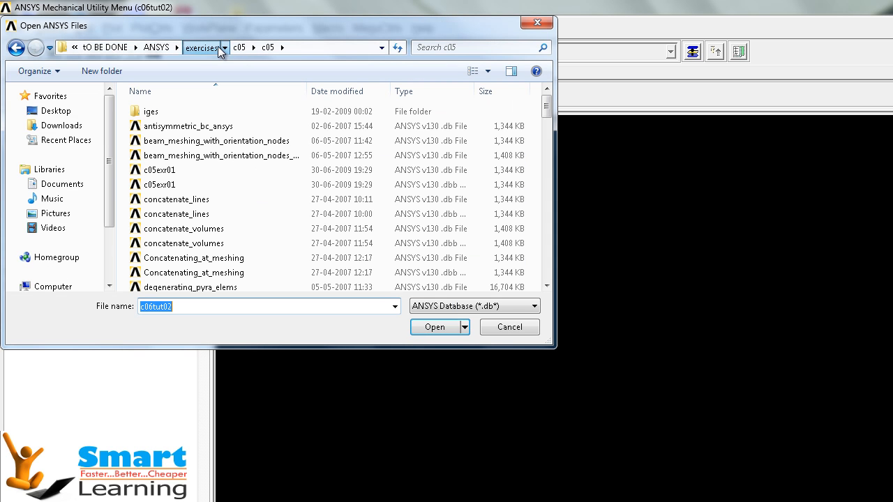
left_click(213, 47)
left_click(164, 173)
double_click(164, 170)
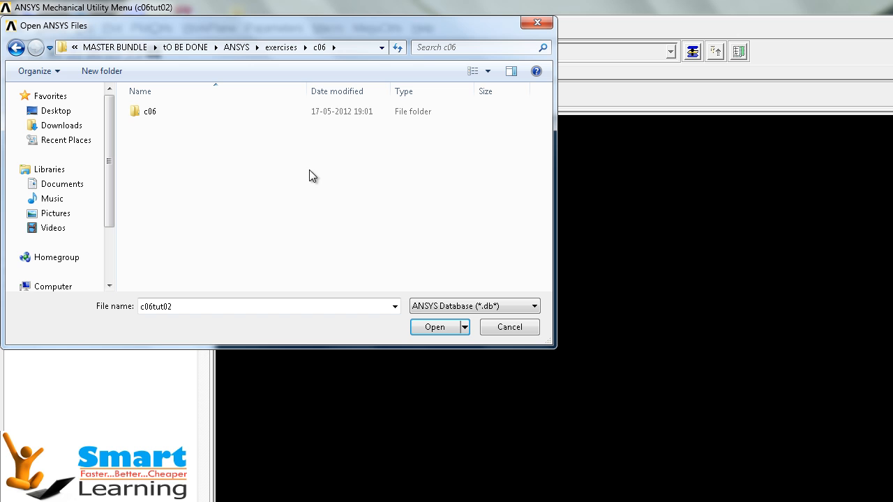
double_click(150, 112)
left_click_drag(548, 139, 534, 172)
double_click(159, 161)
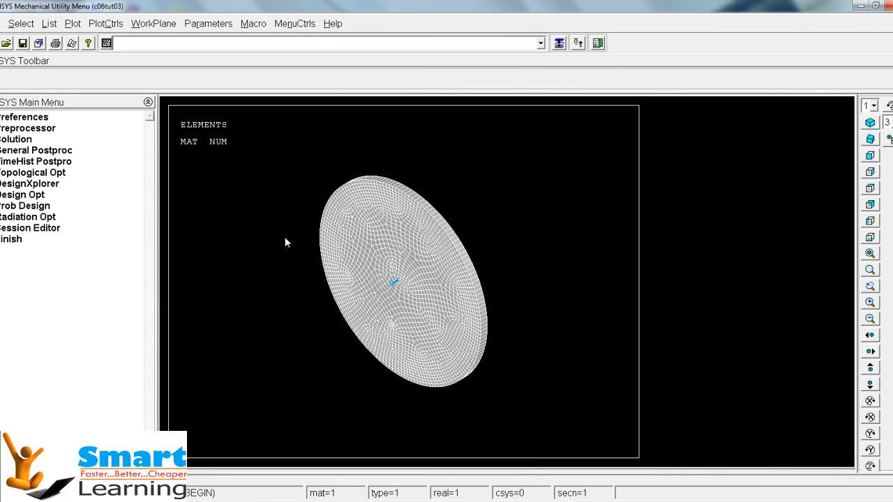
right_click(463, 224)
left_click(474, 223)
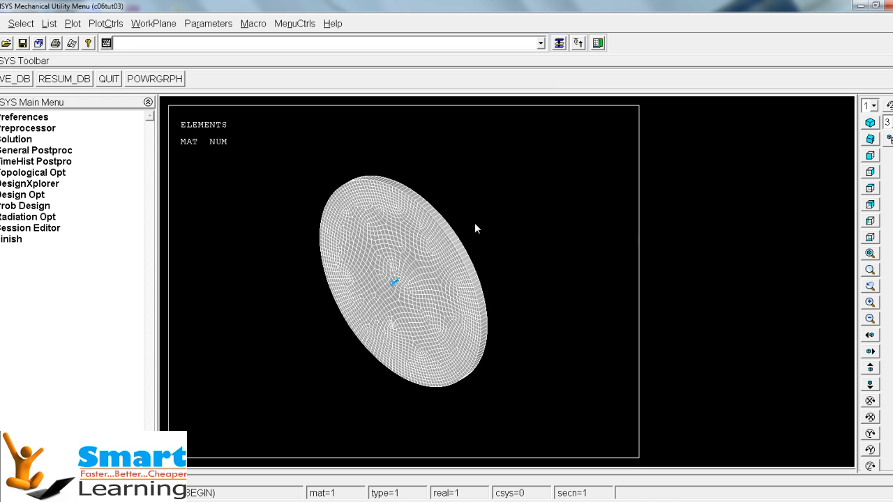
Solve the current load step of the disc model and close the status listing
left_click(9, 138)
left_click(40, 217)
left_click(440, 311)
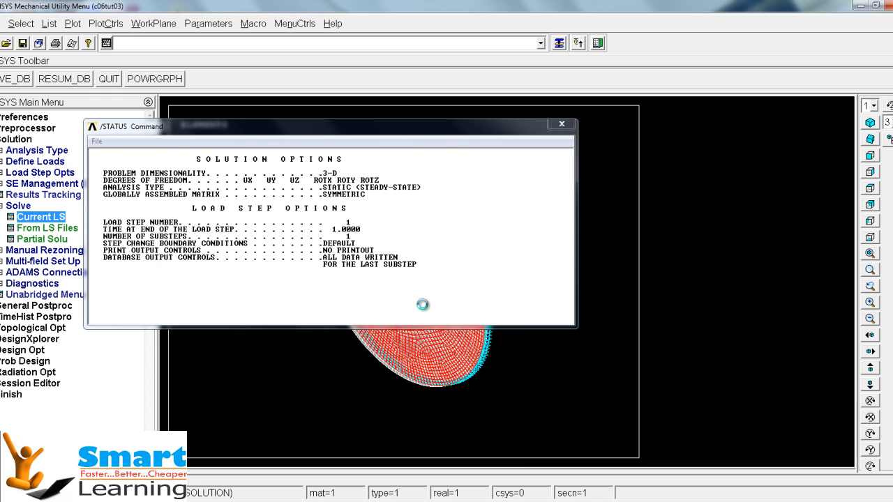
left_click(99, 143)
left_click(139, 198)
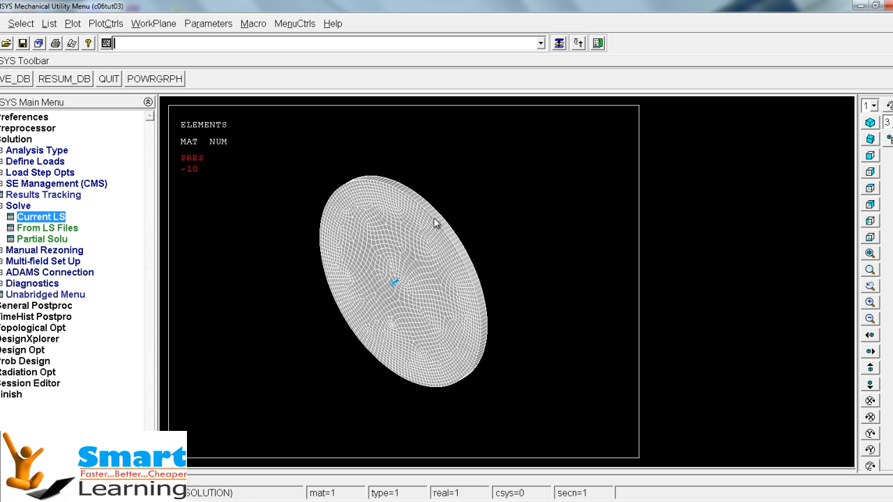
Check the element type defined for the disc in the preprocessor
left_click(6, 139)
left_click(7, 128)
left_click(17, 138)
left_click(23, 150)
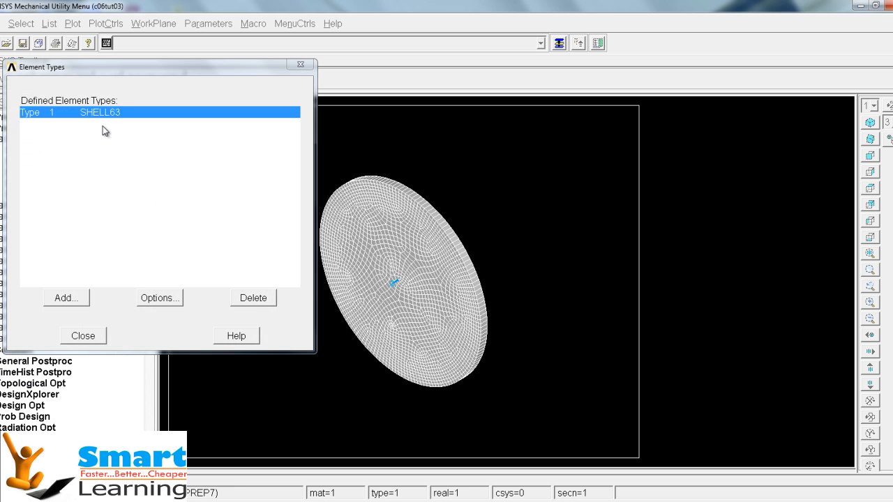
left_click(98, 340)
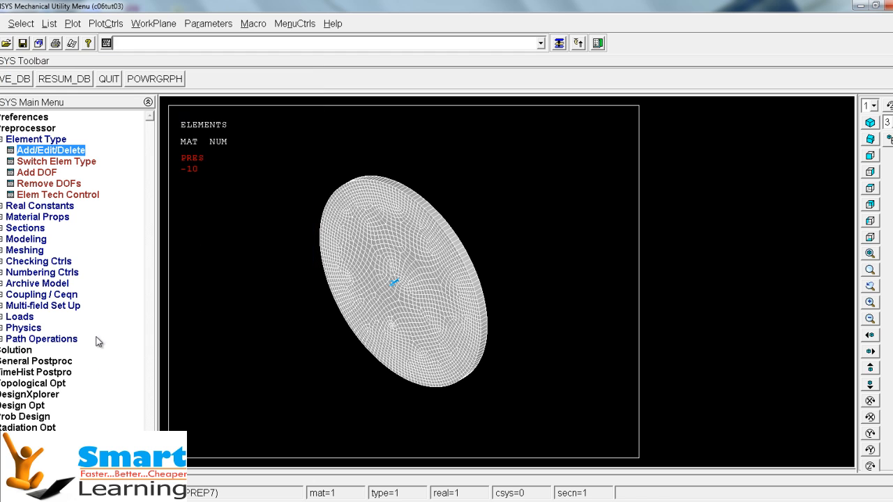
Review the shell thickness in real constant set 1 of the disc
left_click(21, 207)
left_click(44, 162)
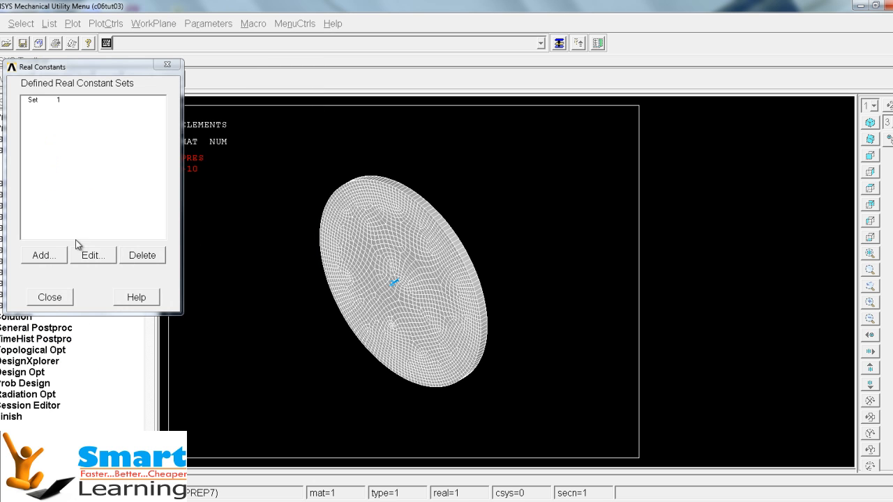
left_click(73, 255)
left_click(50, 297)
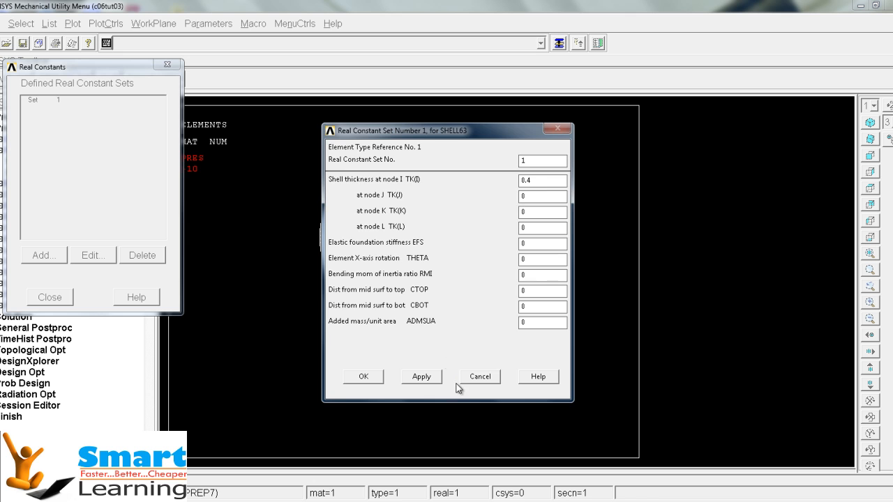
left_click(362, 376)
left_click(49, 297)
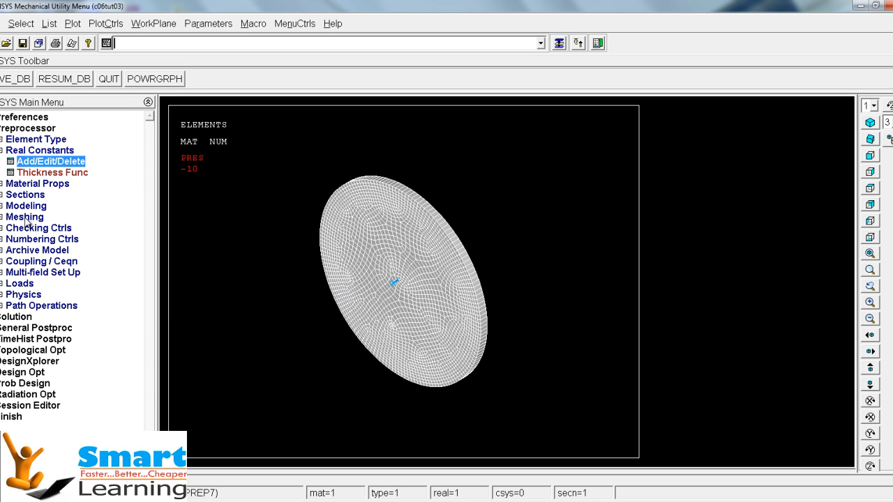
Review the linear isotropic properties of material model number 1, close them unchanged and replot the disc
left_click(1, 149)
left_click(36, 162)
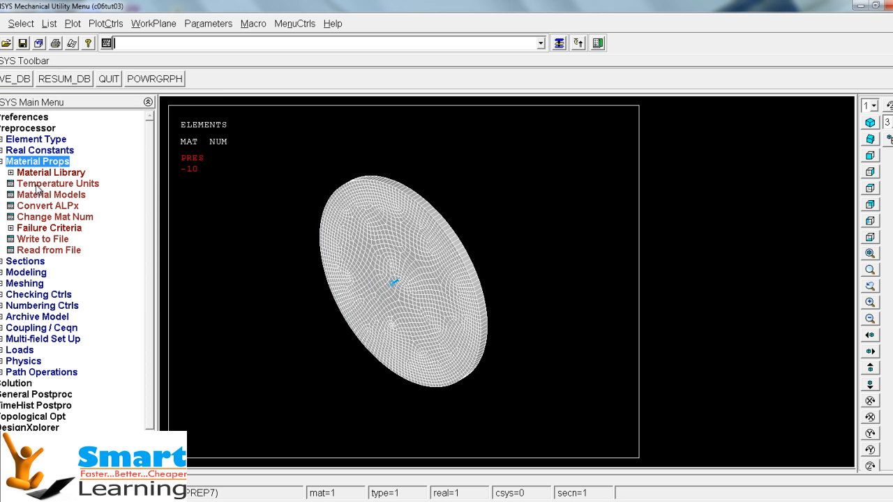
left_click(43, 195)
double_click(310, 226)
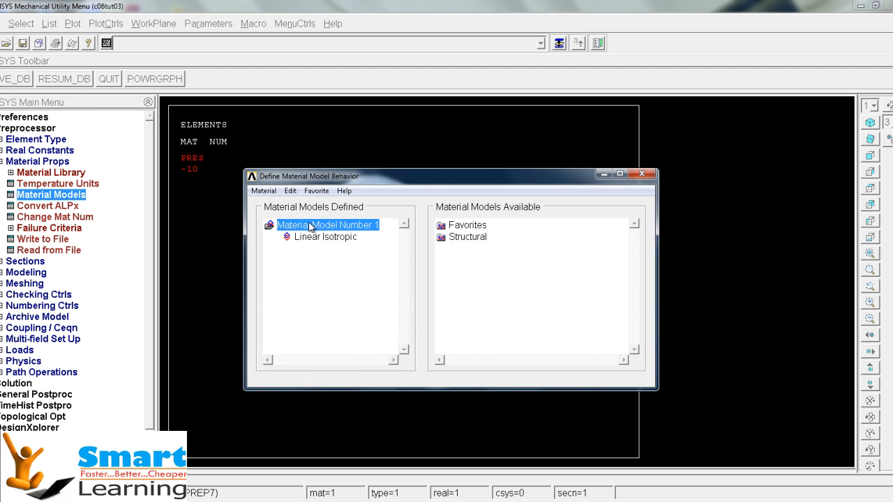
double_click(311, 238)
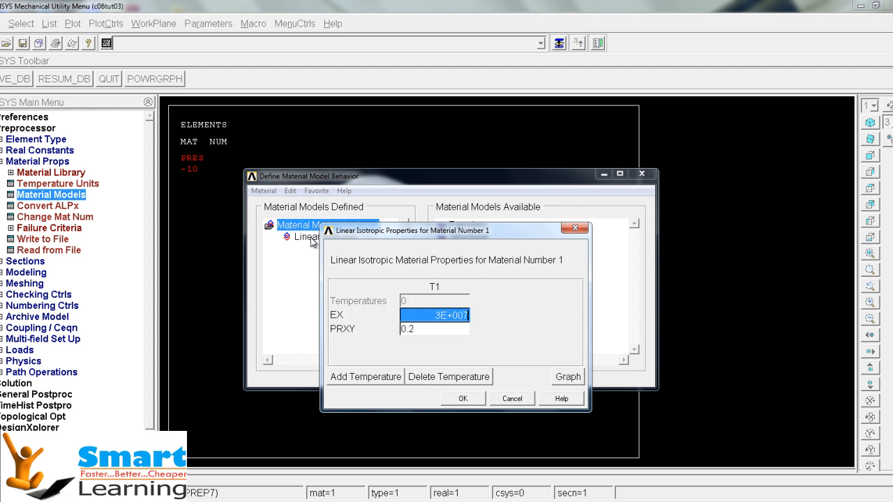
left_click(513, 399)
left_click(642, 174)
right_click(492, 219)
left_click(509, 224)
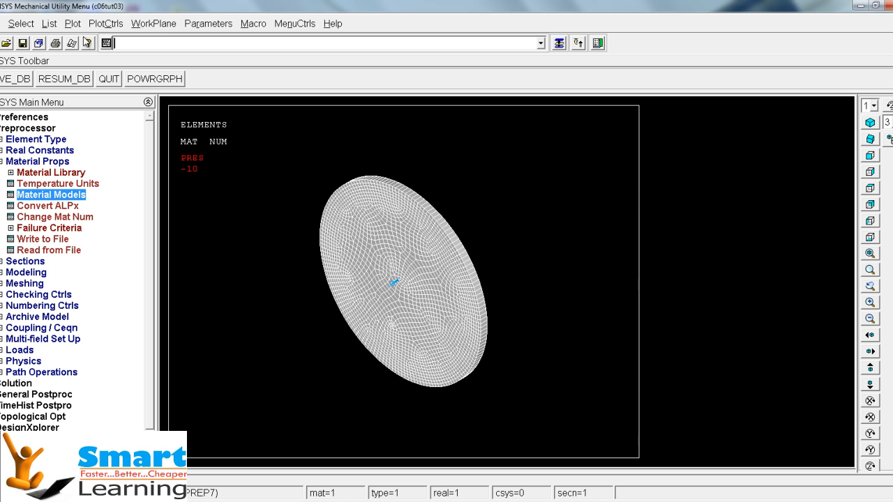
Set the boundary condition symbols in the plot to All Applied BCs
left_click(98, 26)
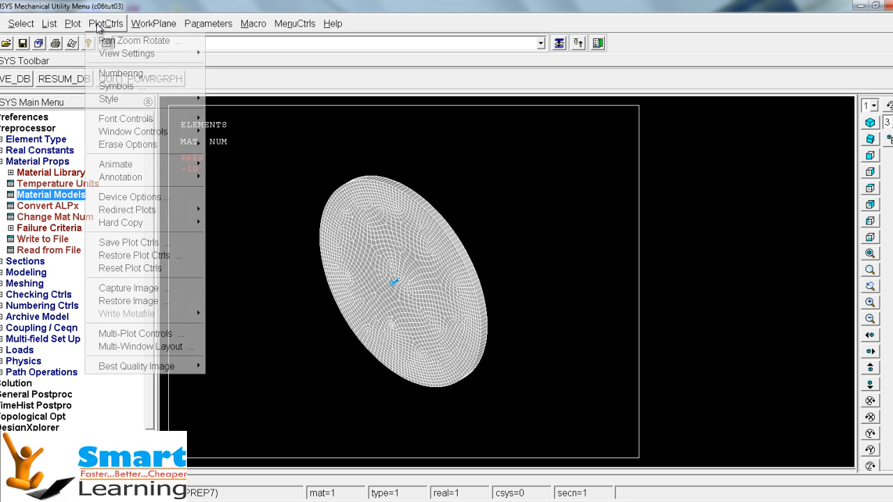
left_click(134, 88)
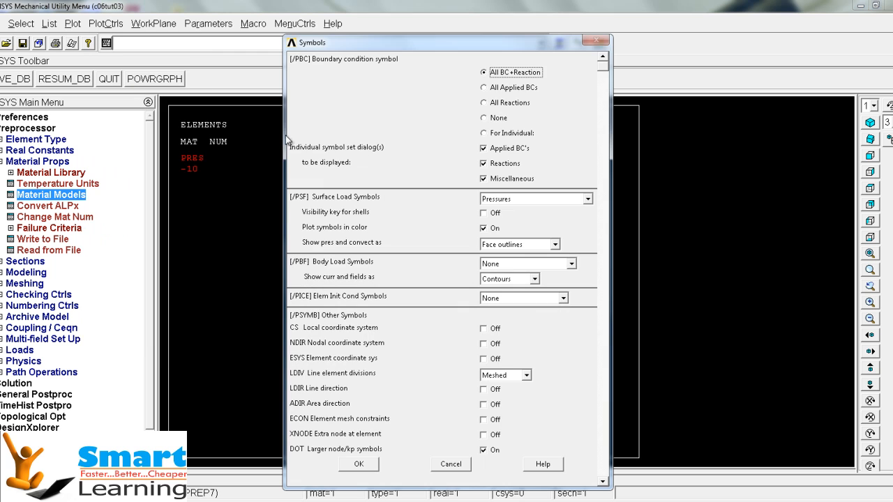
left_click(504, 89)
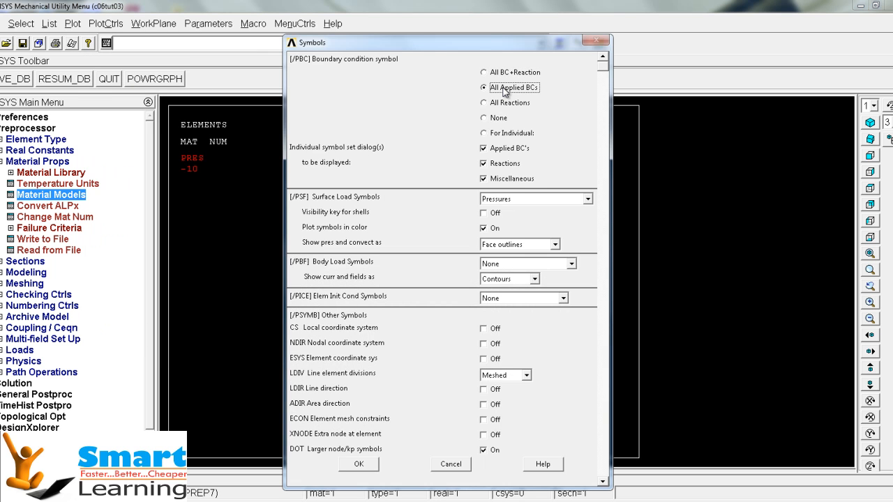
left_click(357, 465)
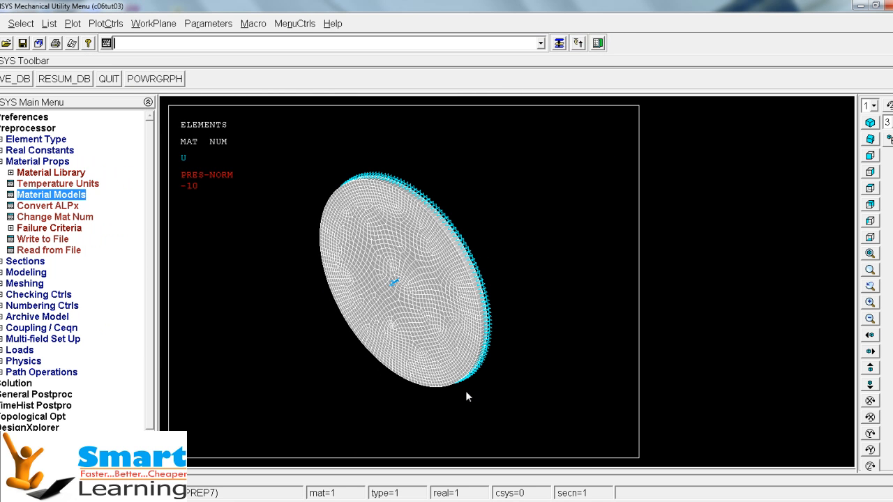
Solve the current load step again with the applied boundary conditions displayed, closing the status listing
left_click(2, 164)
left_click(14, 294)
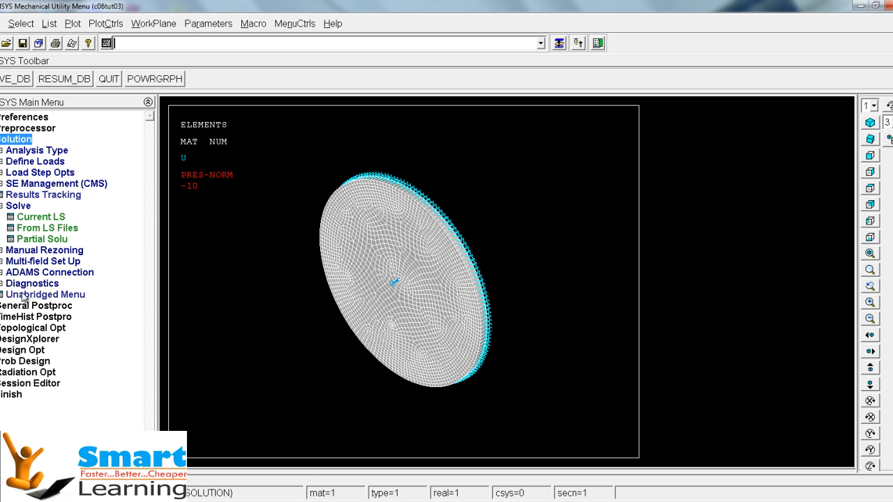
left_click(56, 219)
left_click(442, 311)
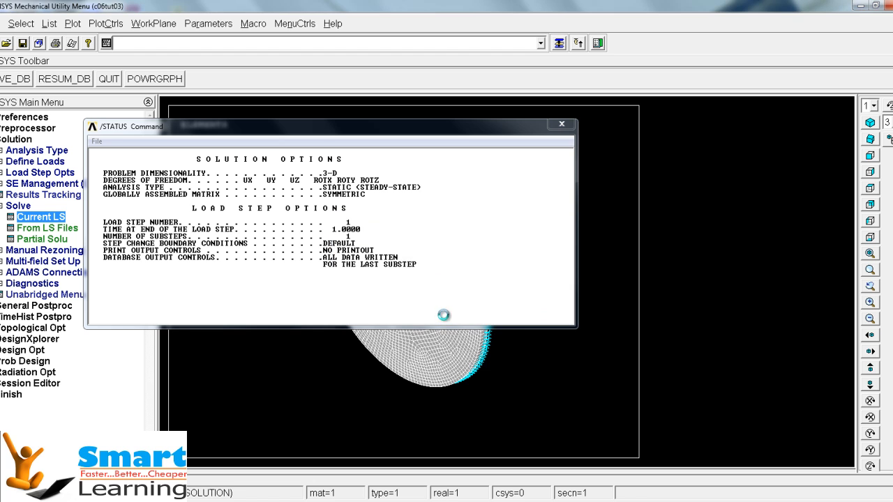
left_click(97, 142)
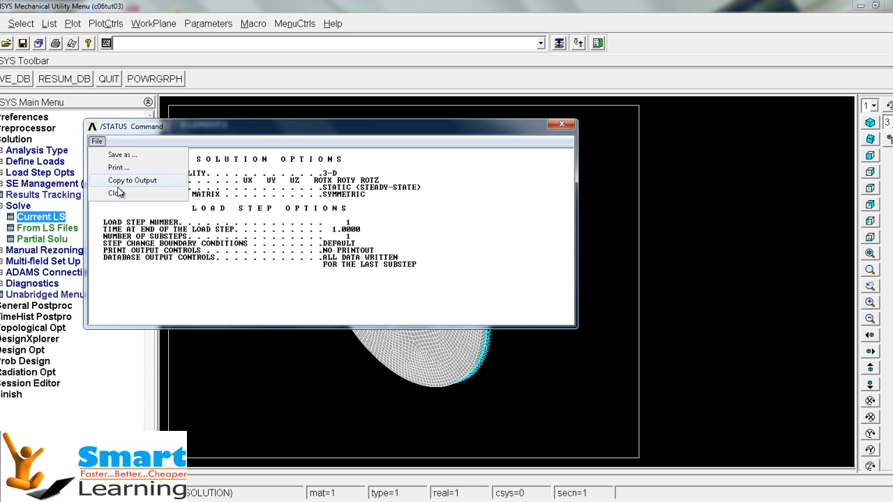
left_click(140, 195)
Try to read the first set of results for the disc in the general postprocessor
left_click(2, 140)
left_click(21, 150)
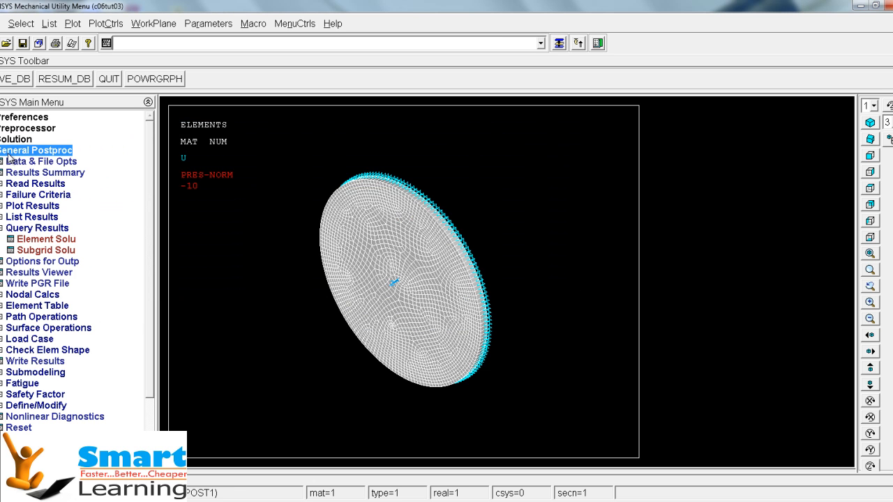
left_click(33, 184)
left_click(35, 195)
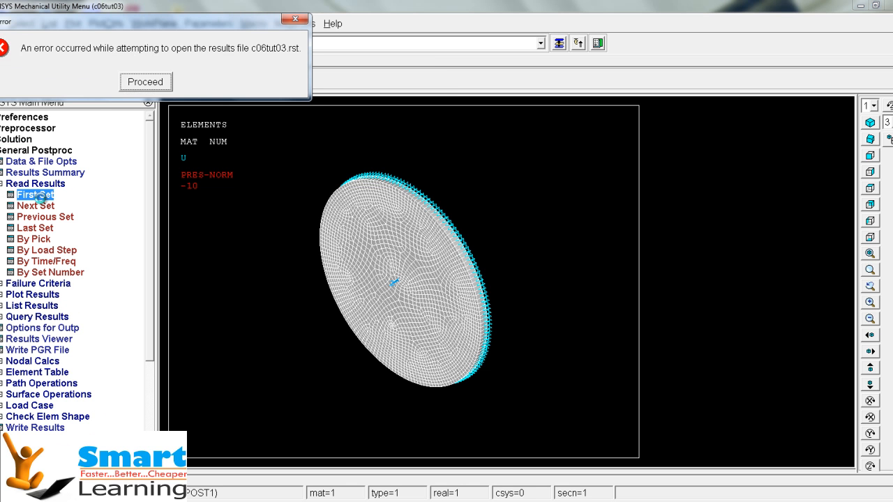
left_click(163, 83)
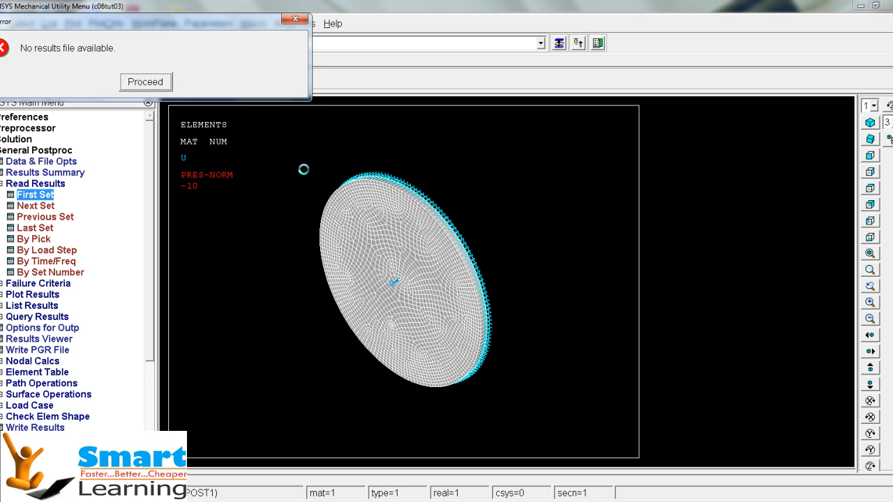
left_click(139, 82)
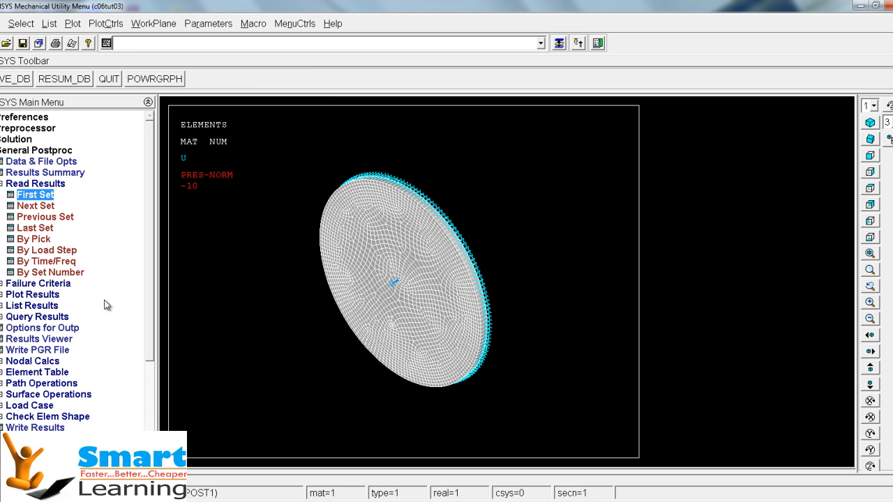
Finish the postprocessor and clear the database to start new, without reading the start.ans file
left_click(35, 150)
left_click(11, 240)
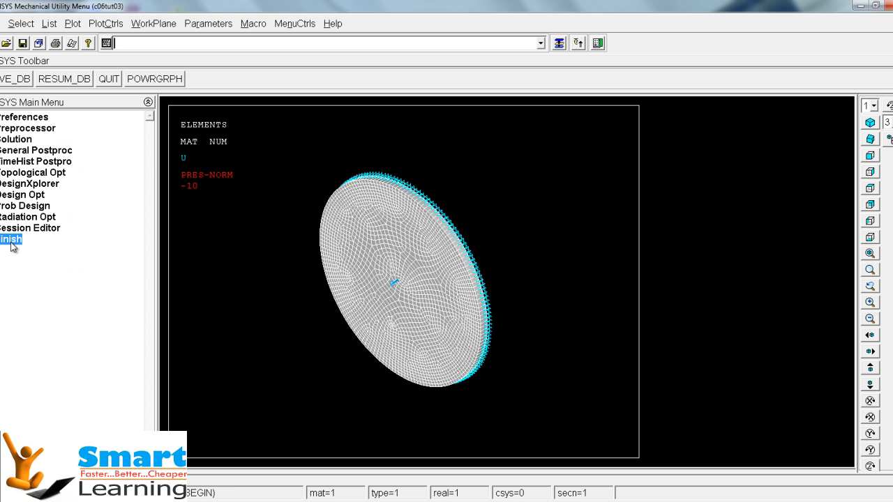
left_click(2, 23)
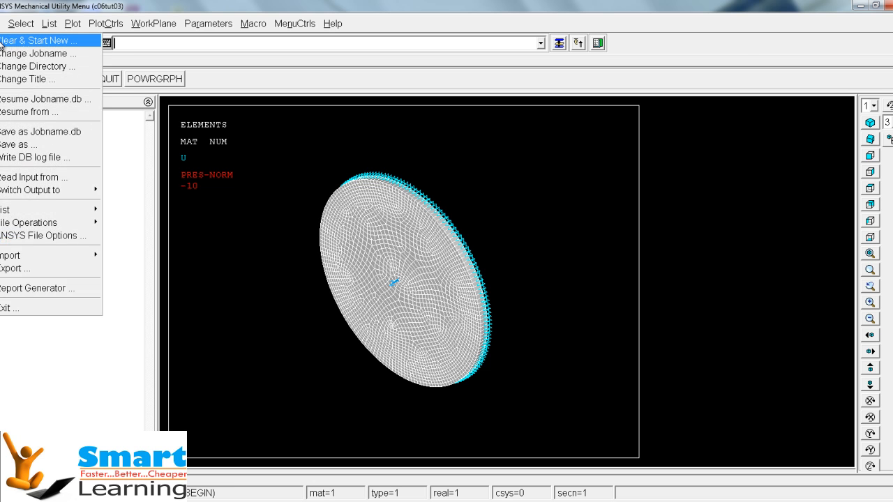
left_click(28, 40)
left_click(521, 270)
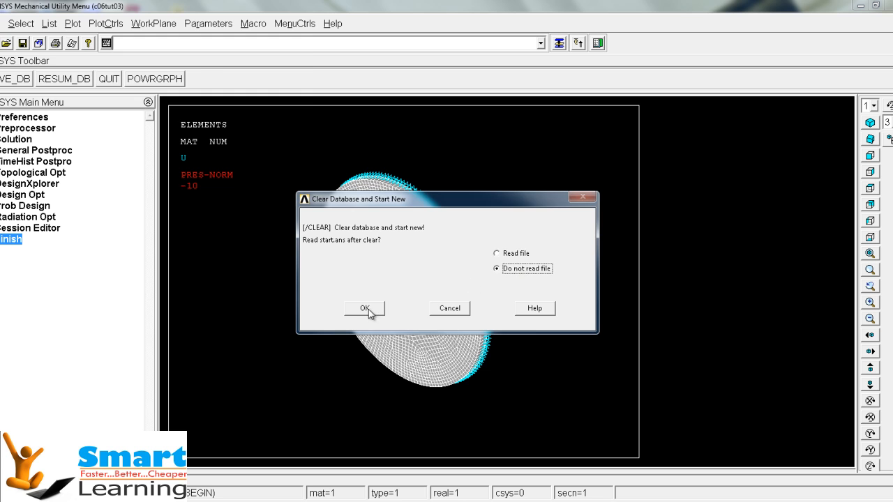
left_click(380, 312)
left_click(121, 86)
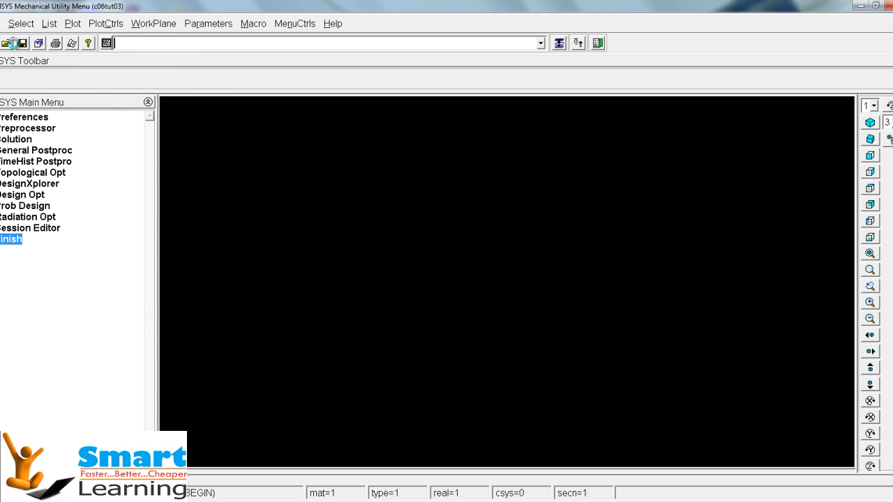
Open the c06tut03 database from the c06 subfolder of the exercises directory
left_click(6, 43)
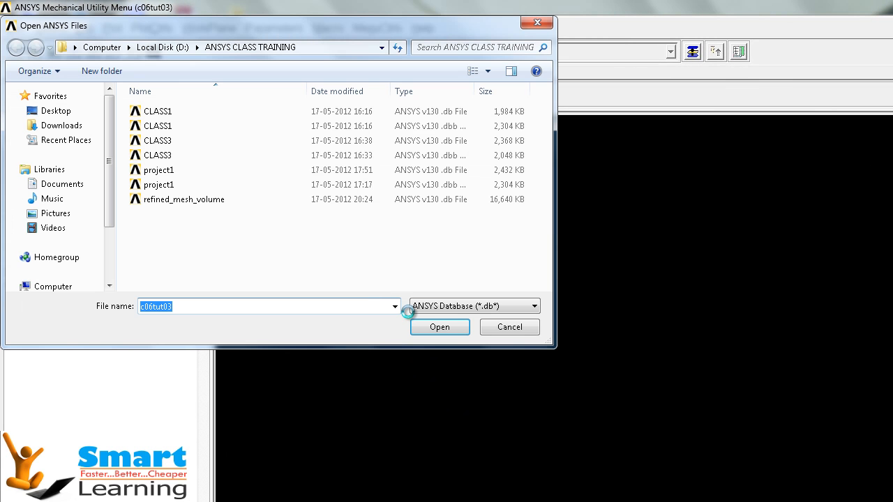
type("CLASSES\\MASTER BUNDLE\\tO BE DONE\\ANSYS\\exercises\\c05\\c05")
left_click(435, 329)
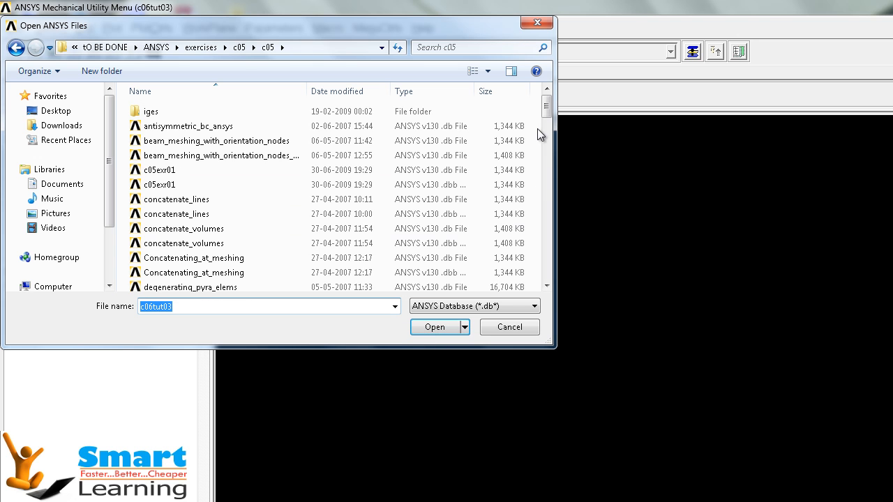
left_click(201, 47)
left_click(160, 174)
double_click(159, 172)
double_click(147, 113)
left_click(183, 259)
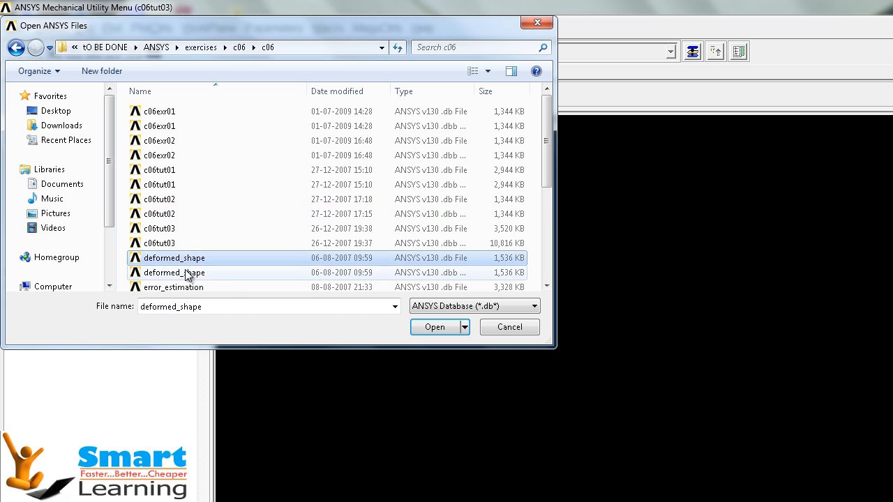
scroll(183, 268, "down", 4)
scroll(180, 267, "up", 2)
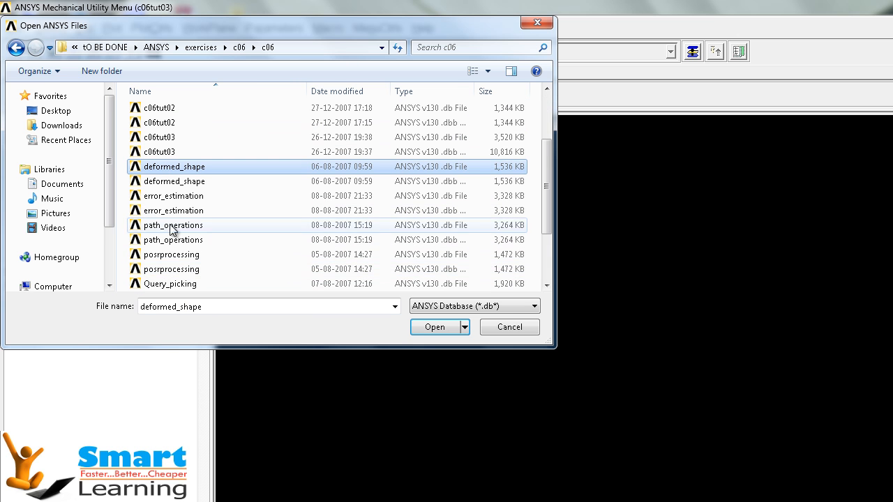
double_click(161, 137)
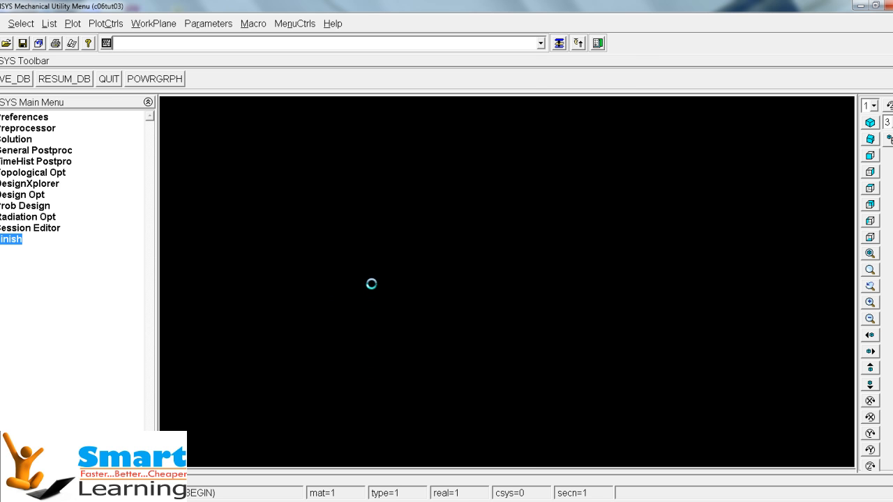
Solve the current load step of the reopened c06tut03 disc model and close the status listing
left_click(8, 142)
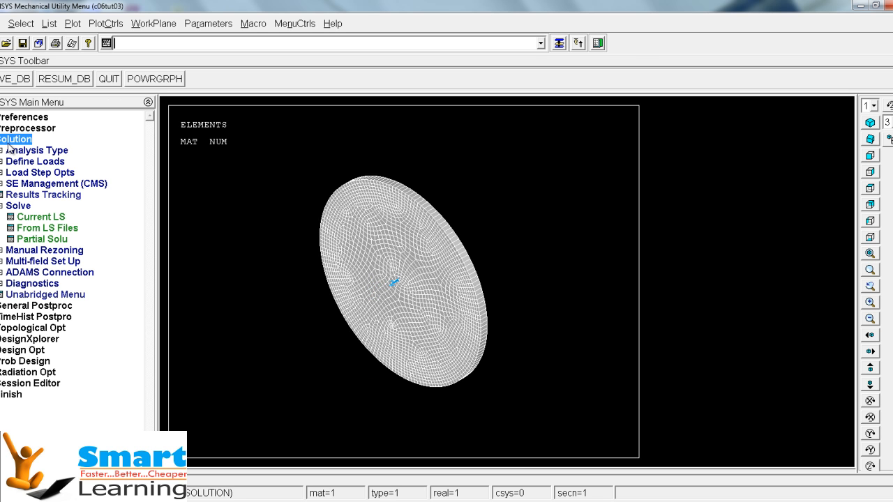
left_click(29, 217)
left_click(422, 311)
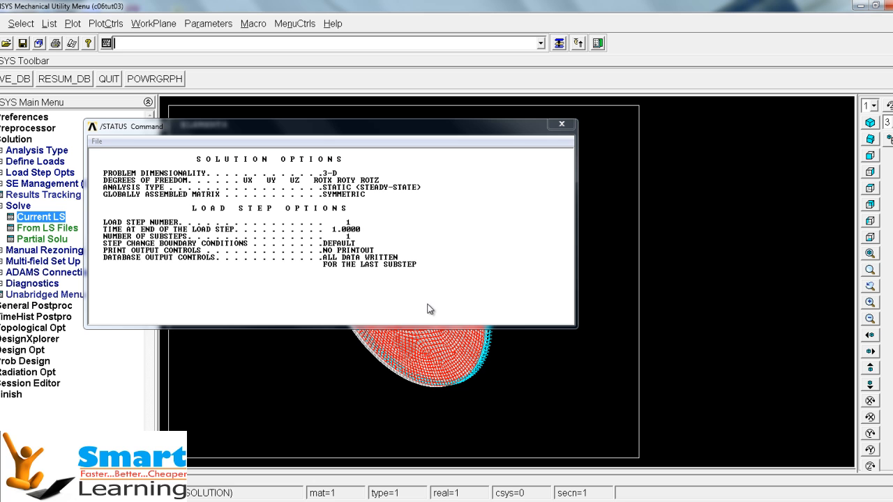
left_click(96, 140)
left_click(113, 193)
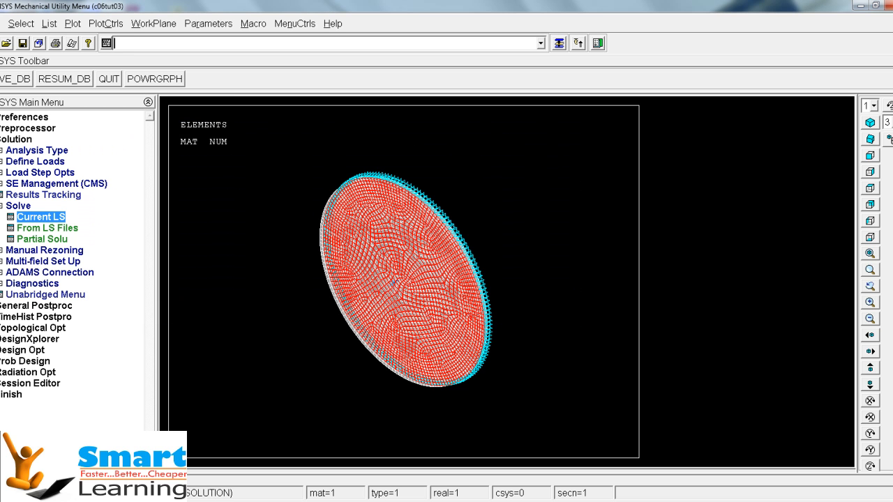
Start a new analysis with jobname c06tut03, saving all current information, and add SOLID45 as element type 1
left_click(0, 44)
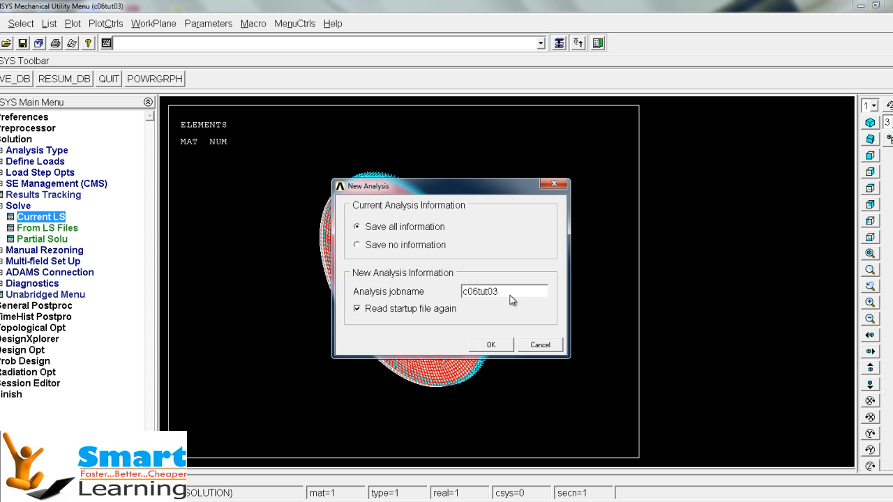
left_click(491, 345)
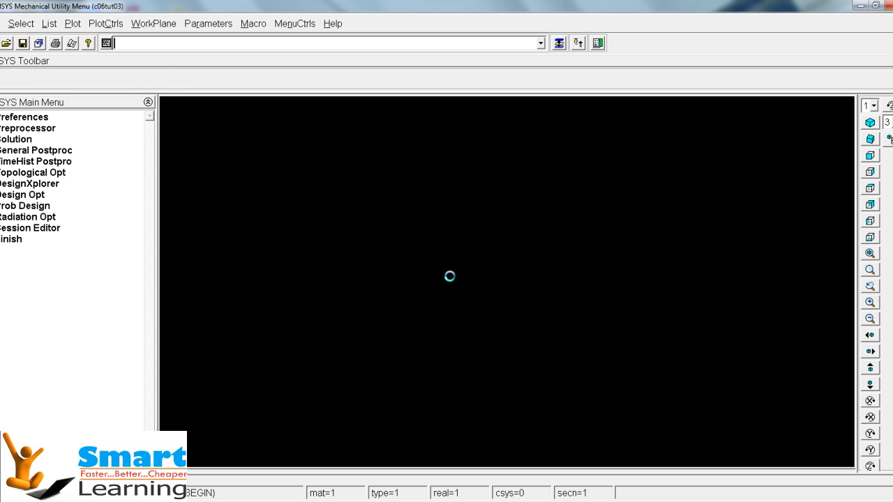
left_click(21, 129)
left_click(34, 139)
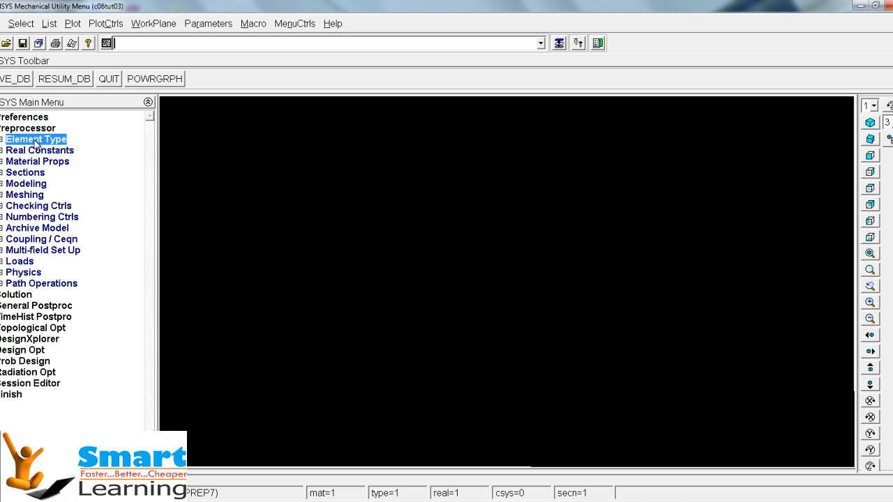
left_click(43, 151)
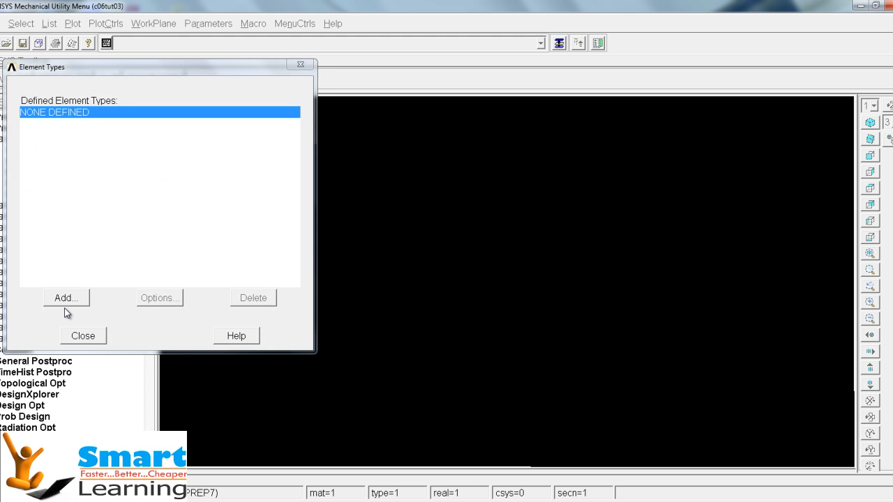
left_click(74, 299)
type("4")
left_click(333, 313)
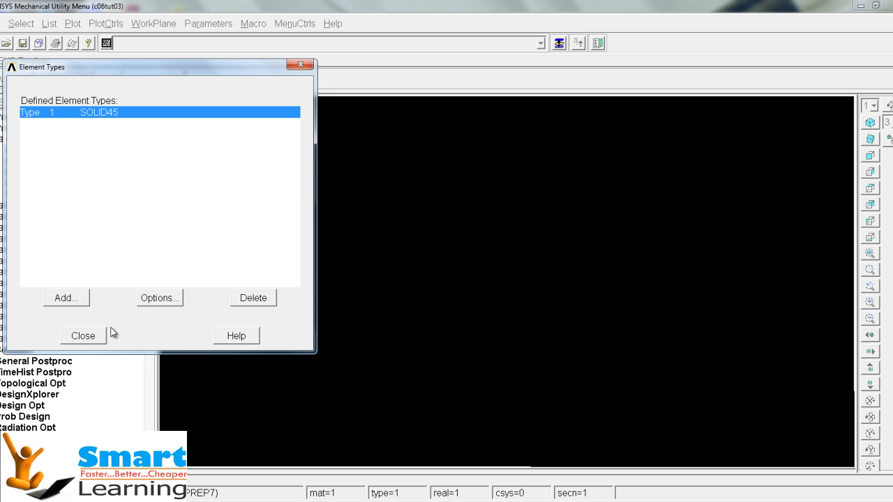
left_click(87, 337)
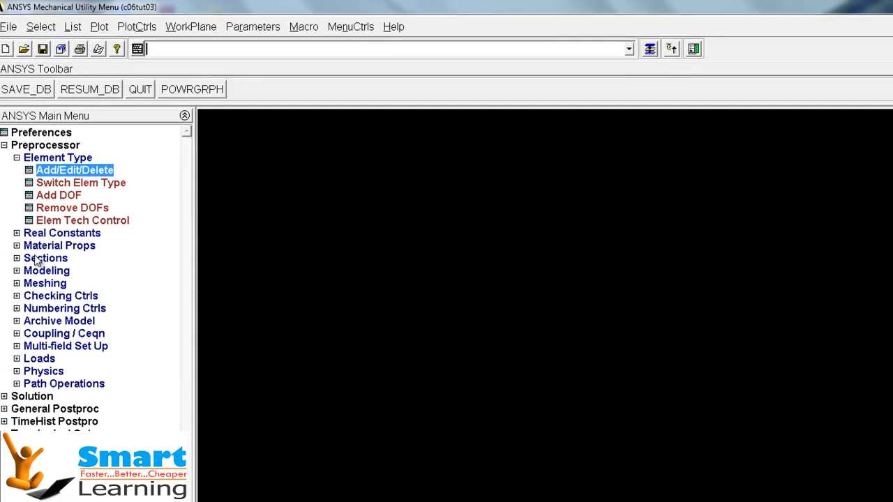
Create a thin disc-shaped volume as a solid cylinder
left_click(26, 239)
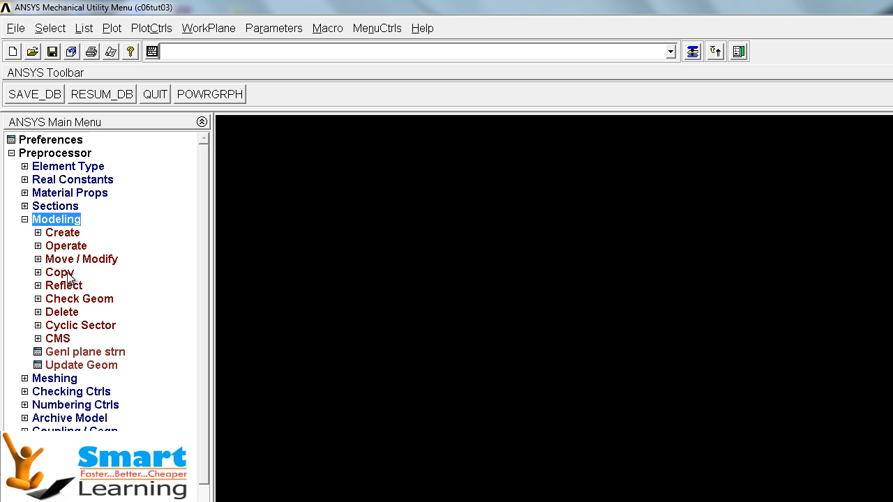
left_click(63, 233)
left_click(73, 287)
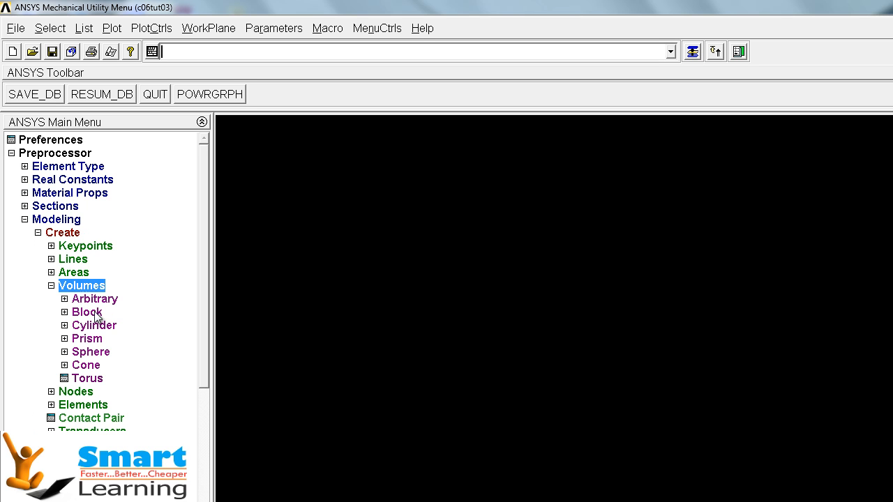
left_click(96, 326)
left_click(118, 340)
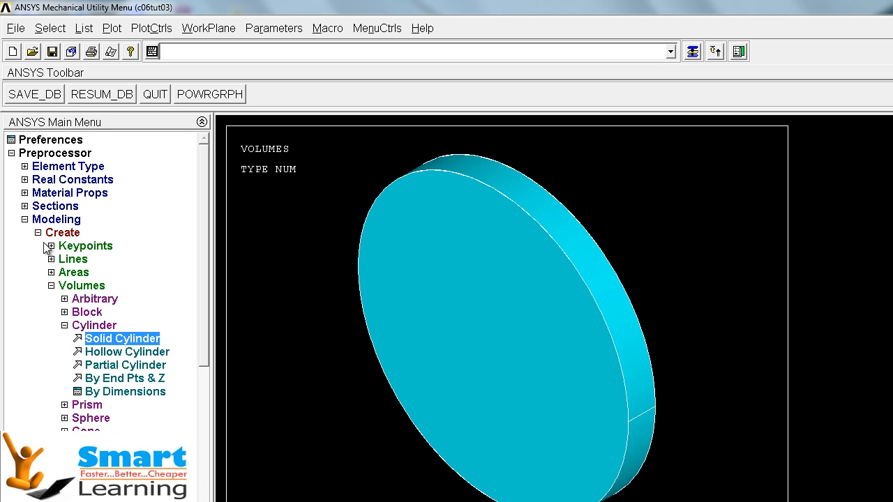
left_click(25, 220)
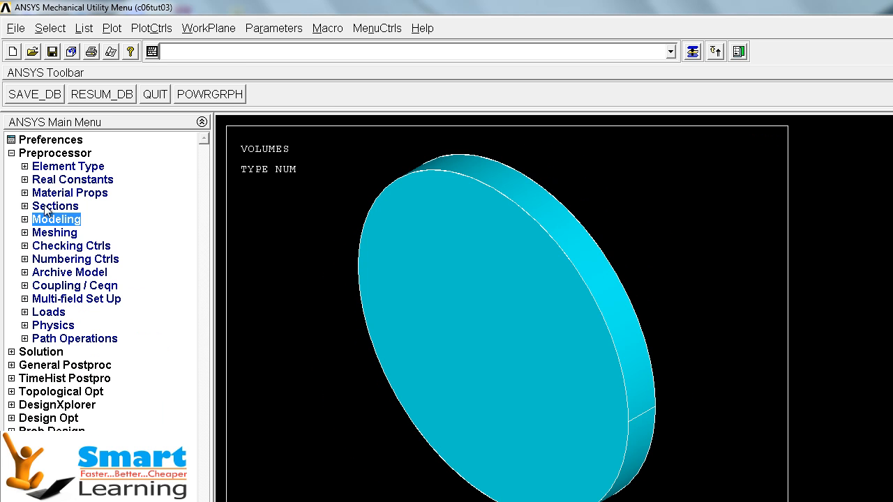
Define material model 1 as structural linear elastic isotropic with EX 200E6 and PRXY 0.3
left_click(45, 196)
left_click(74, 233)
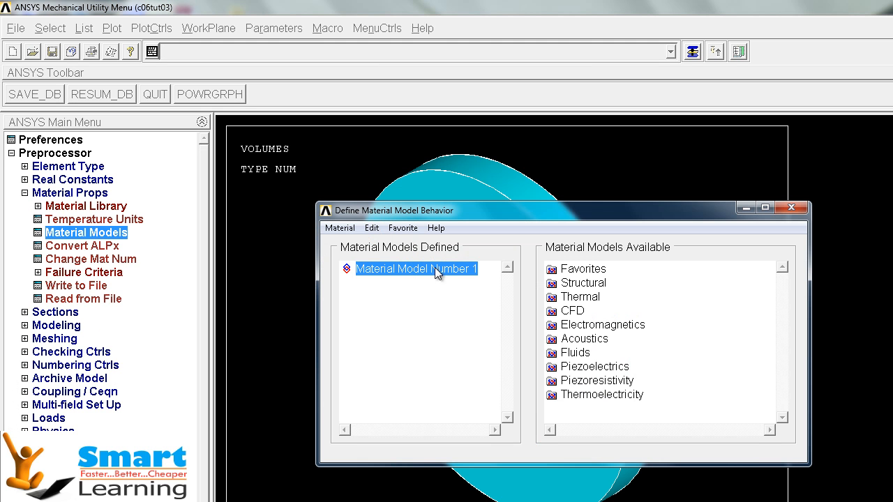
double_click(581, 283)
double_click(591, 297)
double_click(608, 311)
double_click(632, 326)
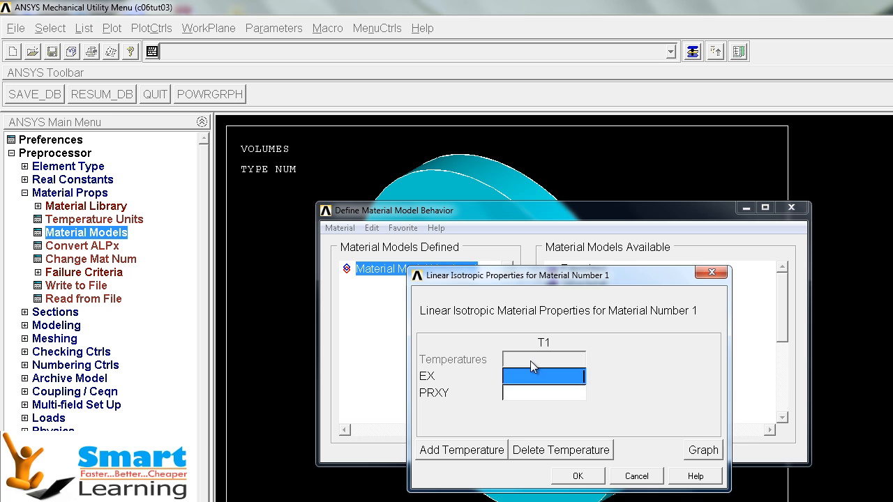
type("200E6")
left_click(525, 394)
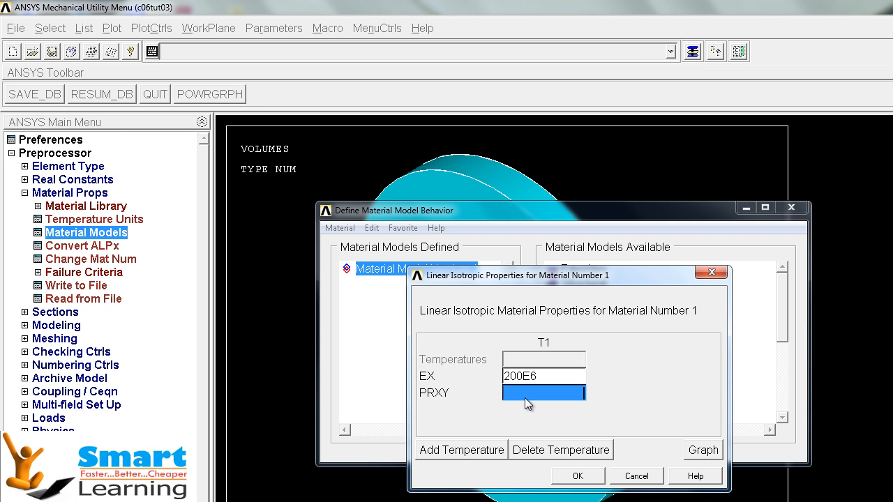
type("0.3")
left_click(577, 476)
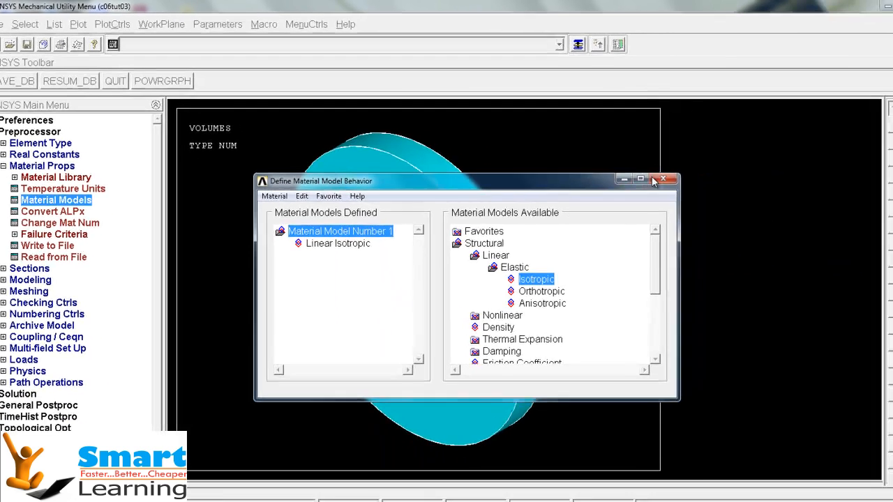
left_click(770, 202)
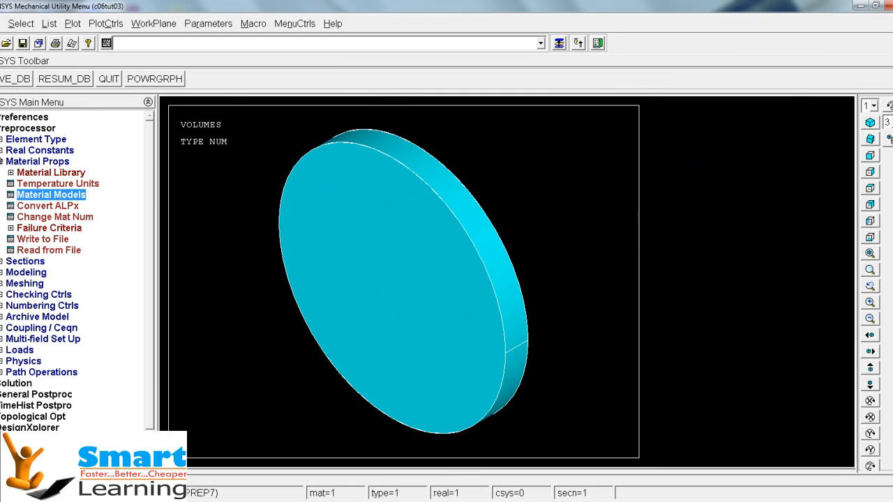
left_click(3, 161)
Mesh the disc volume freely with tetrahedral elements using the MeshTool, dismissing the element shape warning
left_click(13, 196)
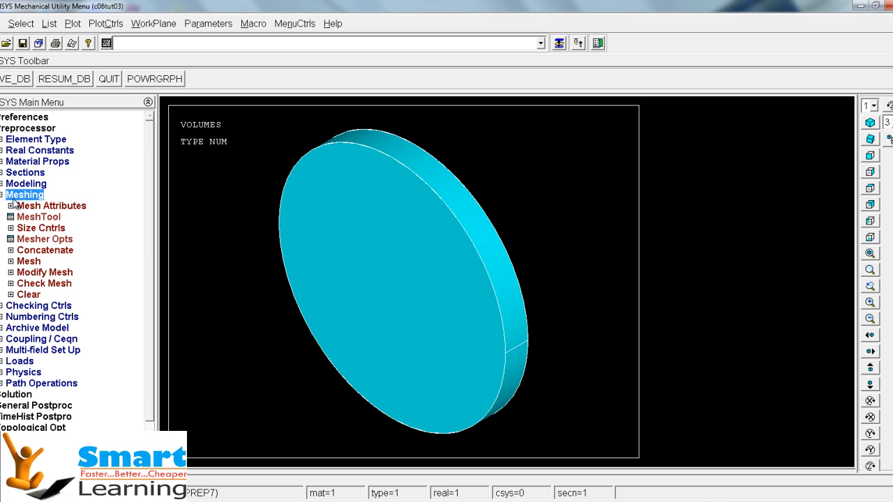
left_click(36, 218)
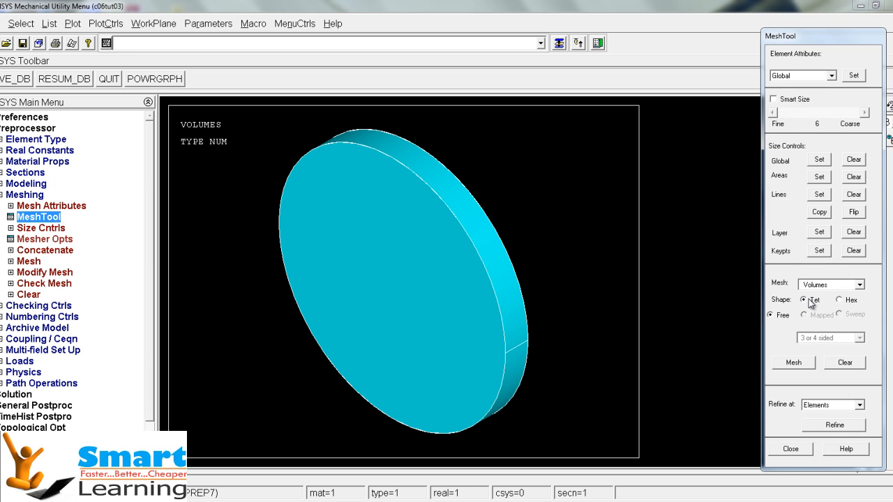
left_click(793, 361)
left_click(412, 276)
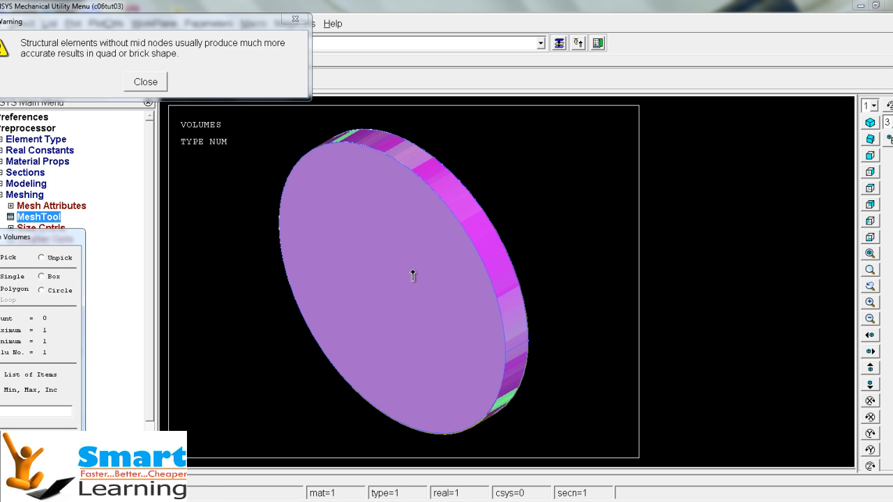
left_click(11, 442)
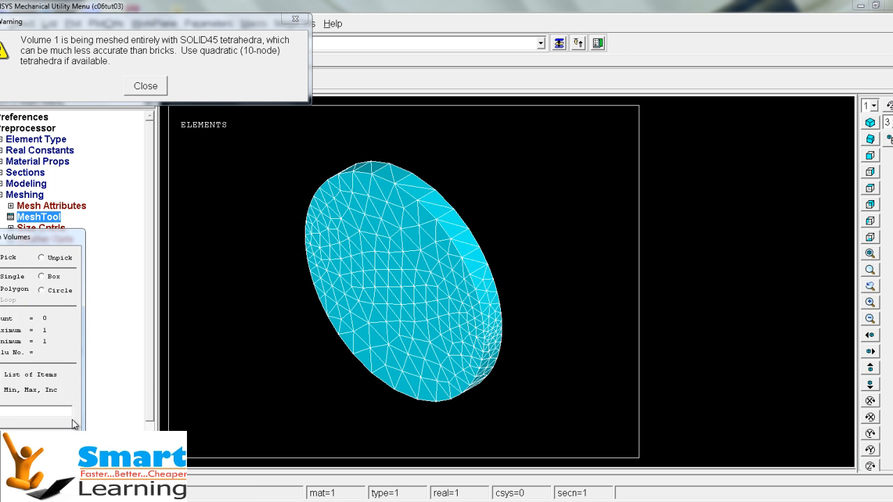
left_click(146, 86)
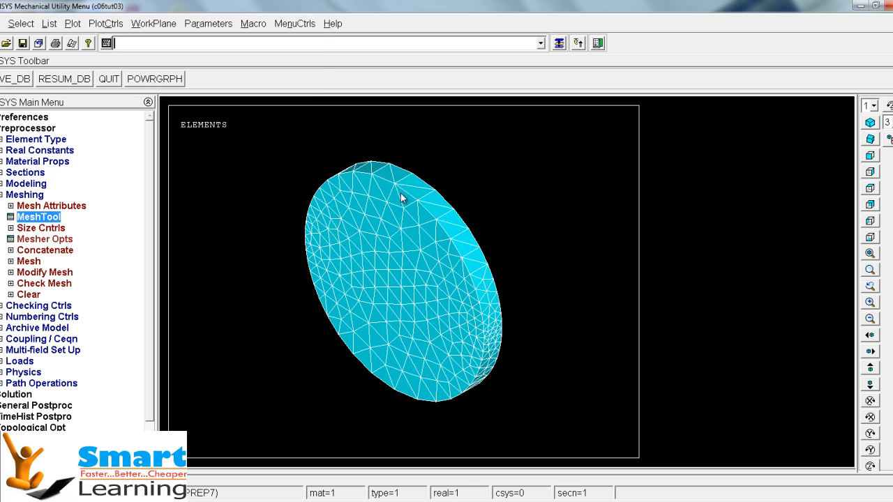
left_click(3, 196)
Constrain all degrees of freedom on the areas forming the disc's outer rim
left_click(19, 262)
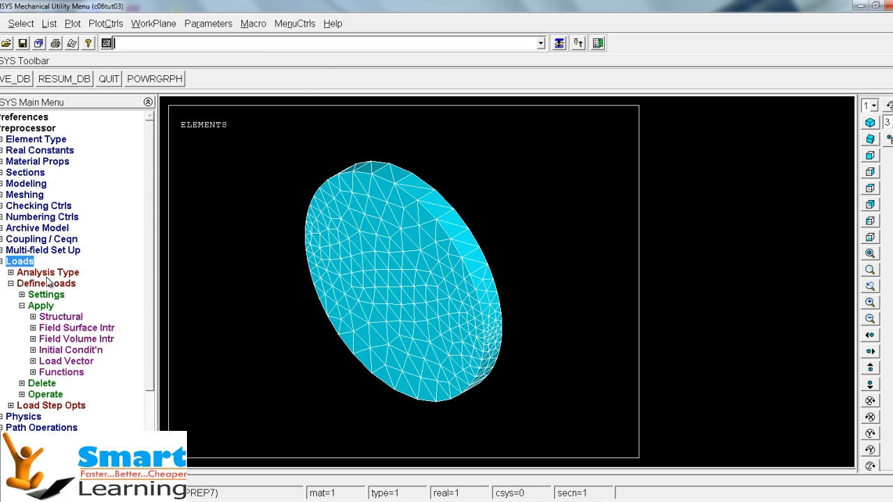
left_click(44, 318)
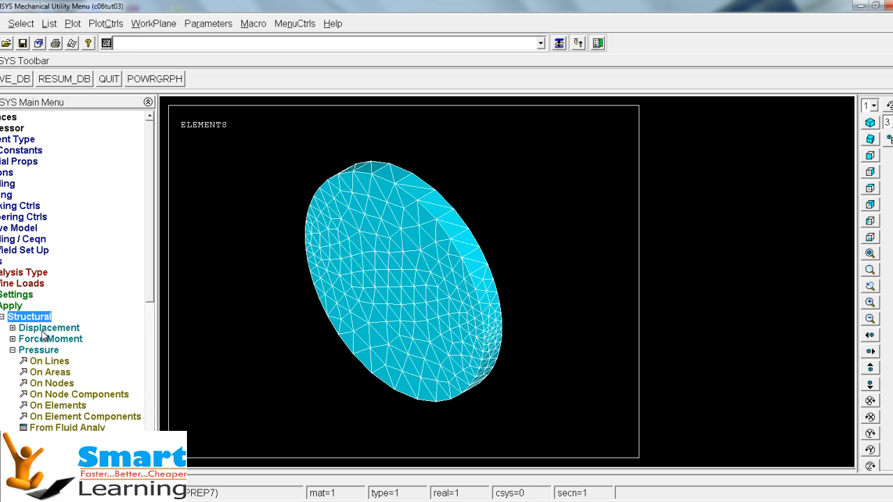
left_click(44, 331)
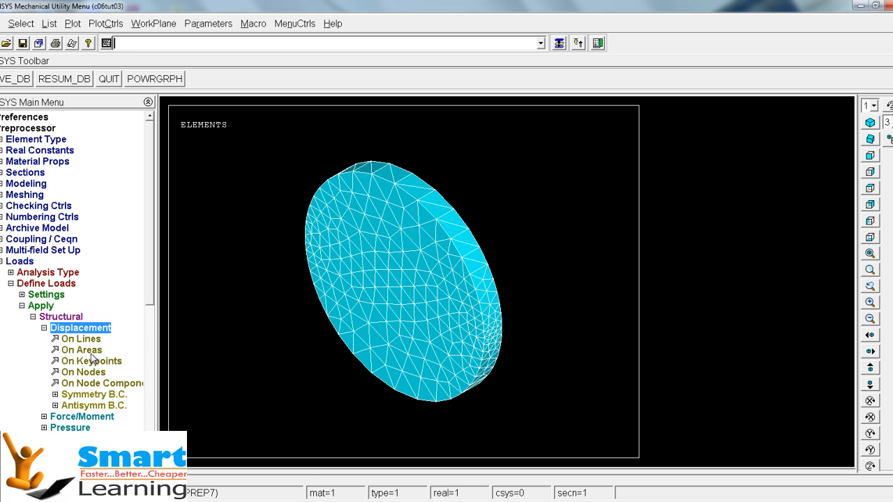
left_click(92, 350)
left_click(454, 226)
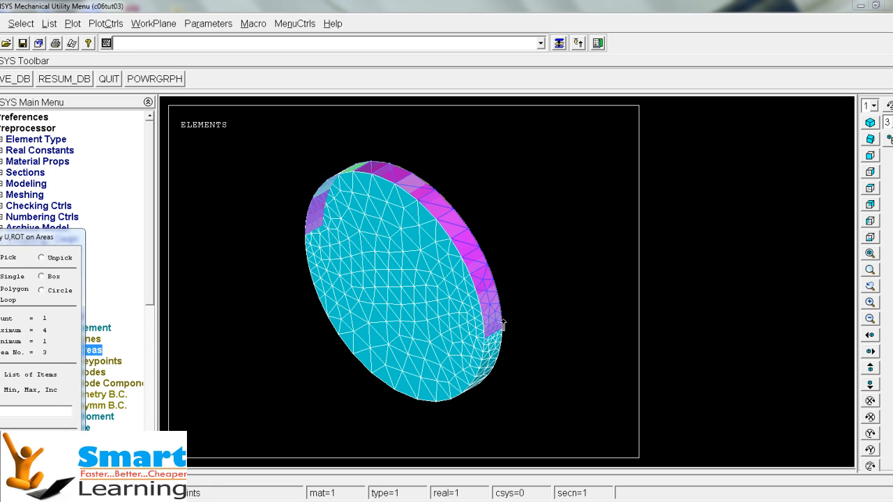
left_click(482, 381)
middle_click(570, 329)
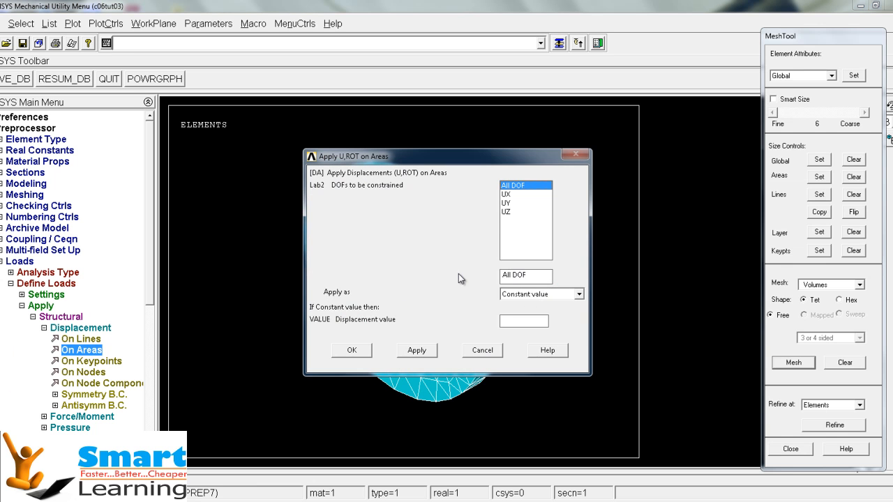
left_click(352, 350)
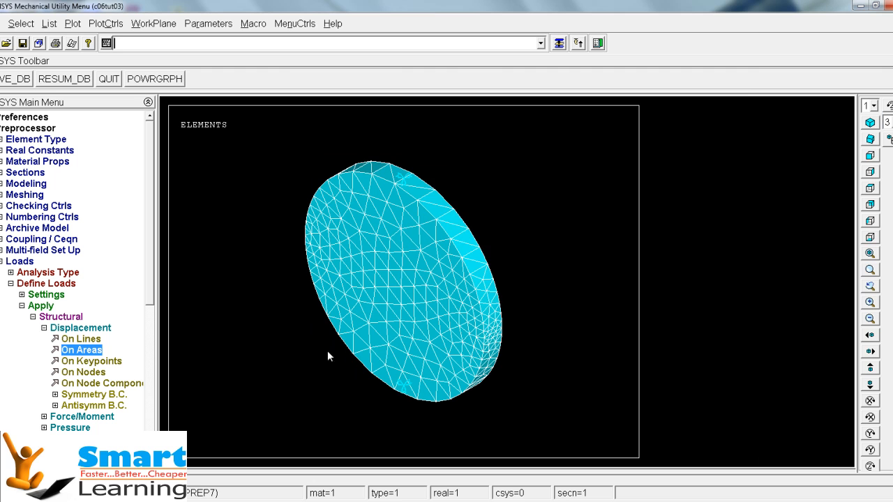
Apply a constant pressure load to the disc's front circular area
left_click(44, 328)
left_click(62, 352)
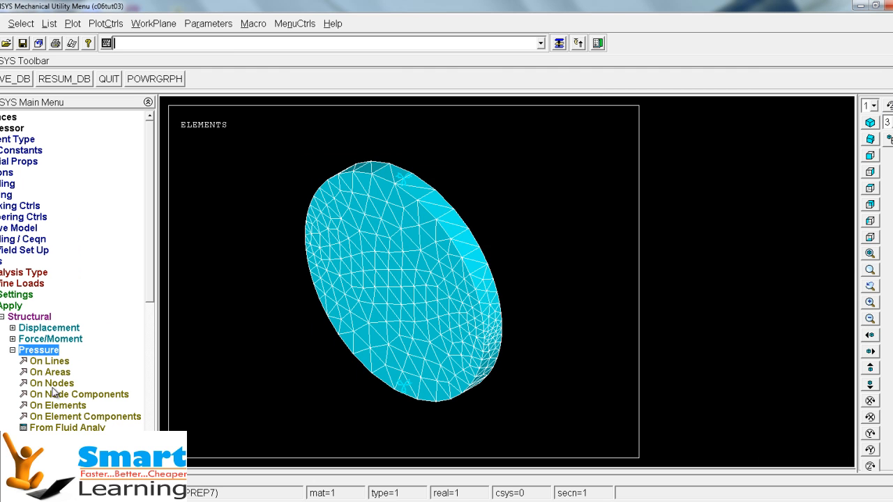
left_click(53, 374)
left_click(365, 271)
middle_click(501, 254)
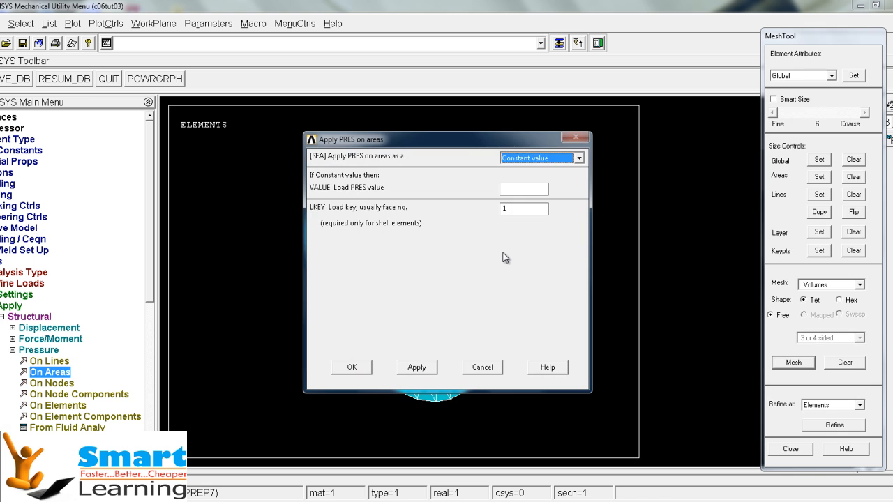
left_click(526, 188)
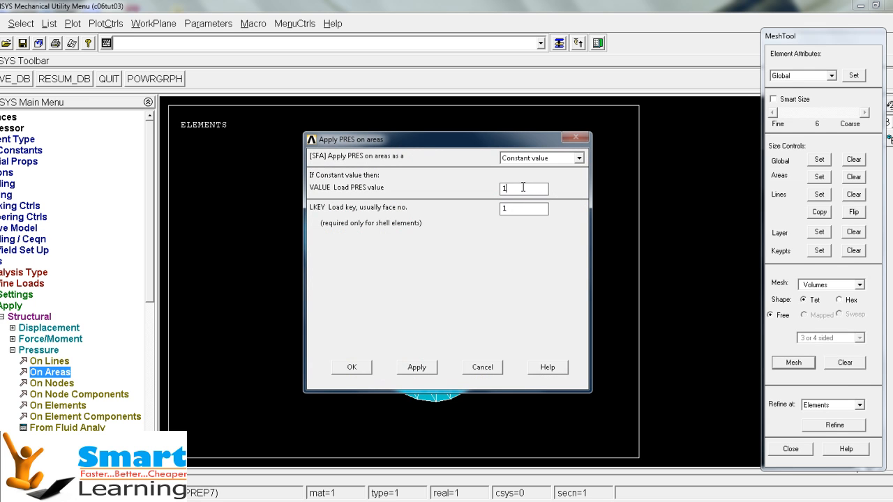
key("Return")
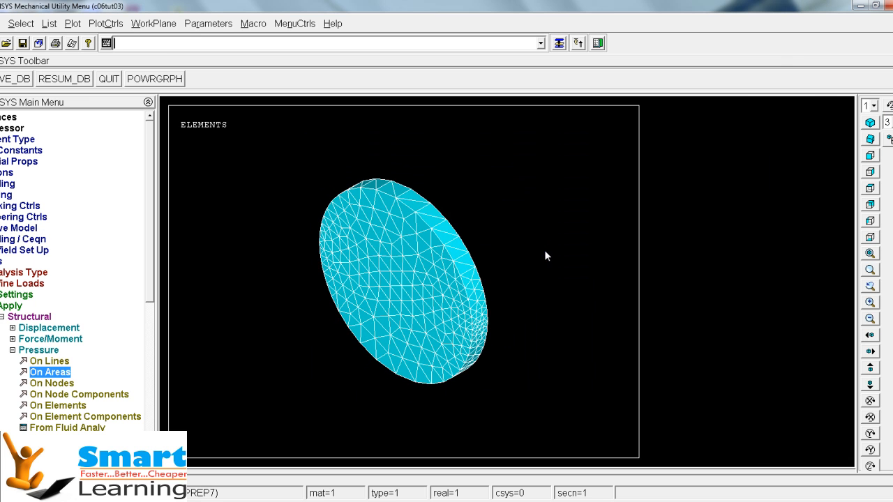
Solve the current load step, dismissing the completion note and the solution status listing
left_click_drag(64, 461, 36, 461)
left_click(0, 128)
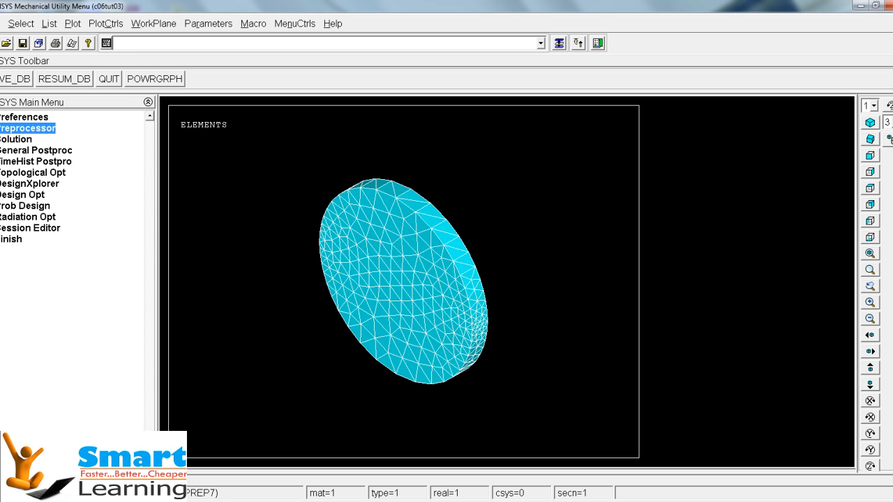
left_click(14, 140)
left_click(40, 217)
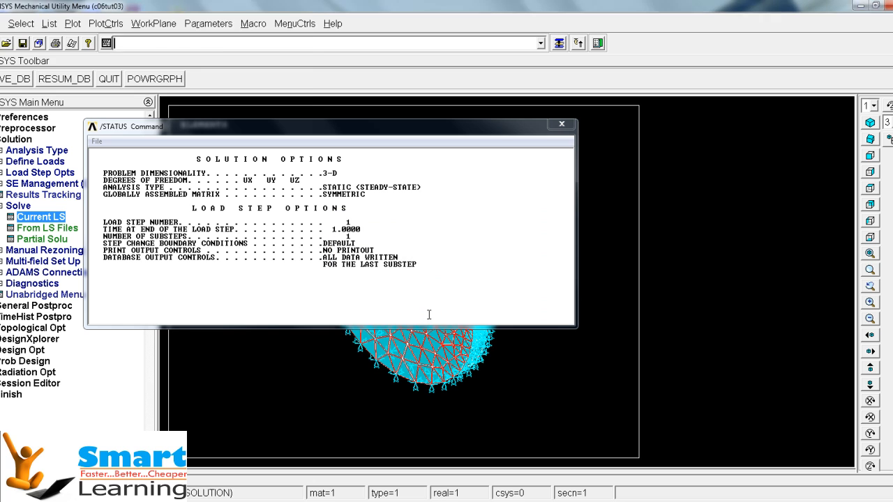
left_click(123, 82)
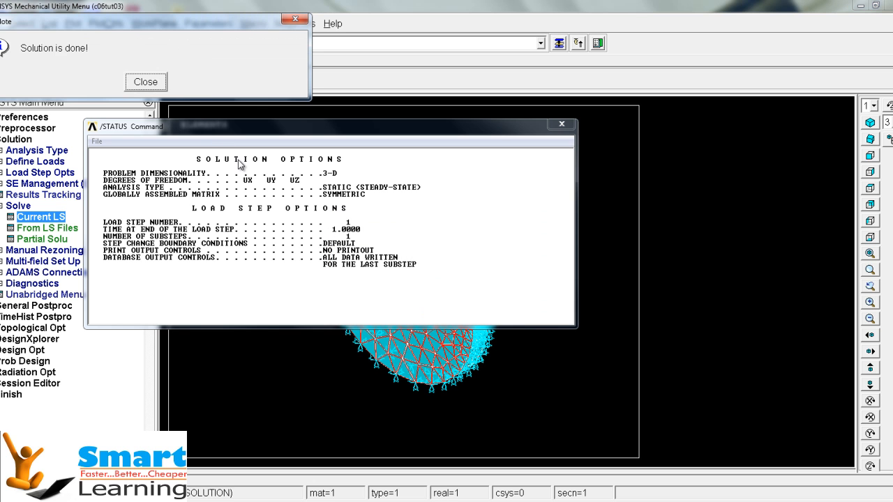
left_click(137, 81)
left_click(98, 141)
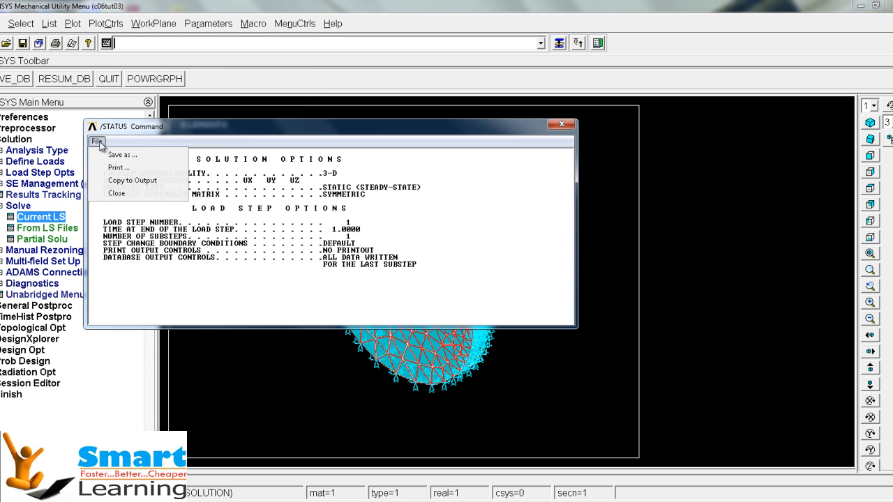
left_click(108, 197)
Query the UY subgrid displacement at a node above the disc's centre, generating a 3D annotation for it
left_click(13, 140)
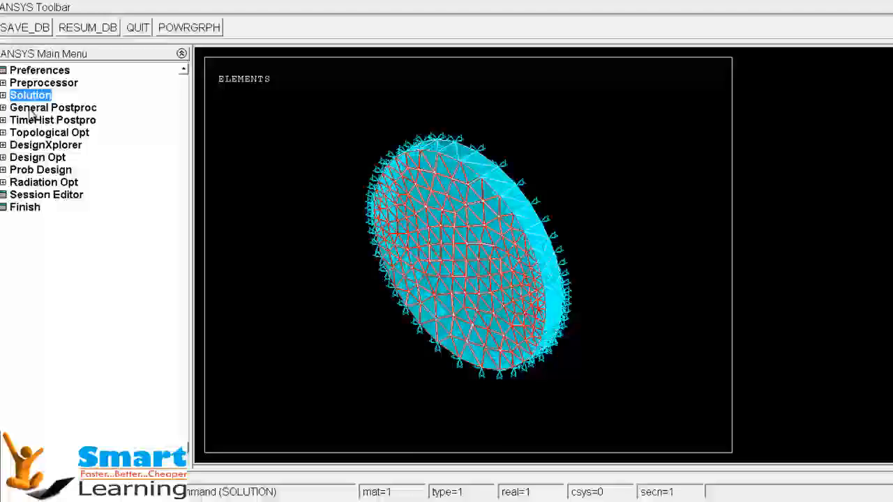
left_click(17, 152)
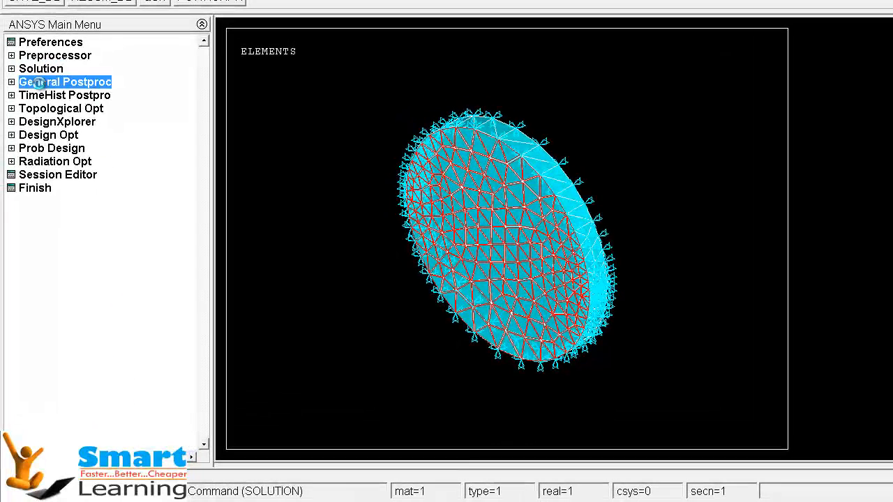
left_click(40, 83)
left_click(63, 281)
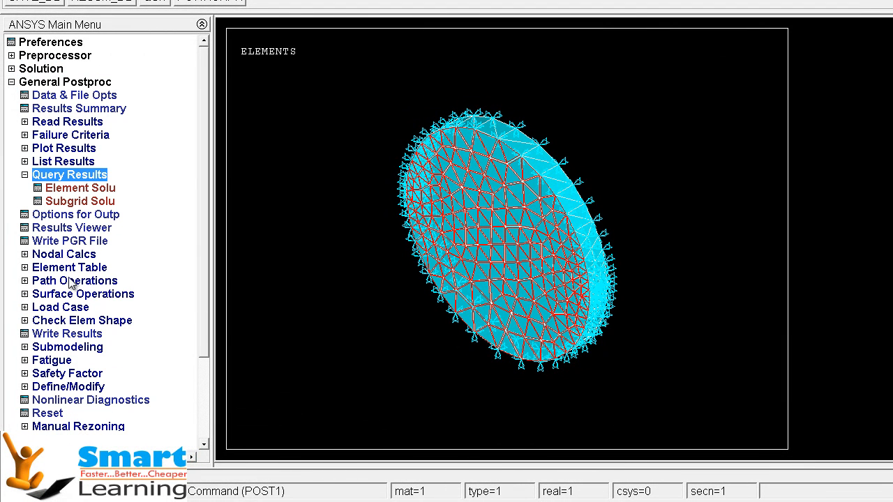
left_click(60, 201)
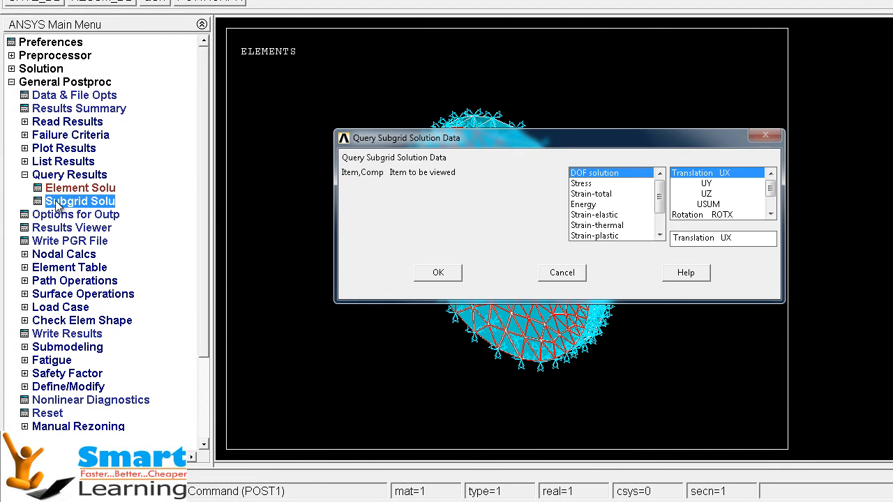
left_click(706, 183)
left_click(438, 273)
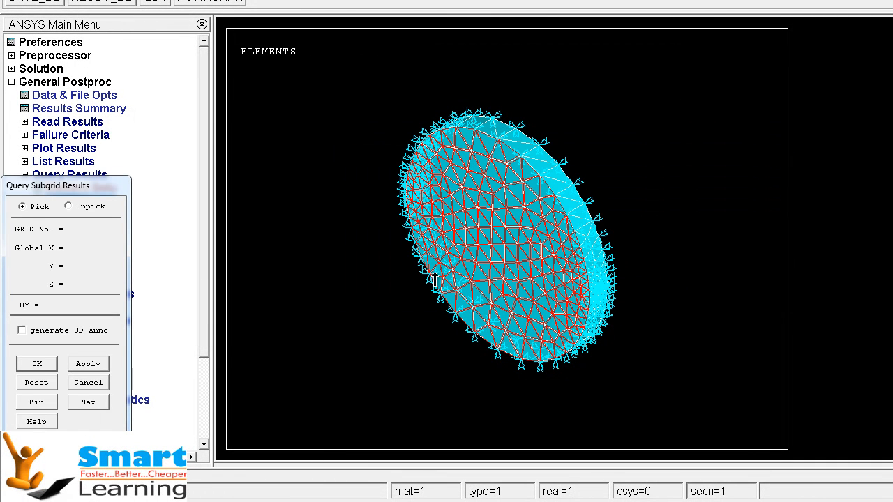
left_click(500, 210)
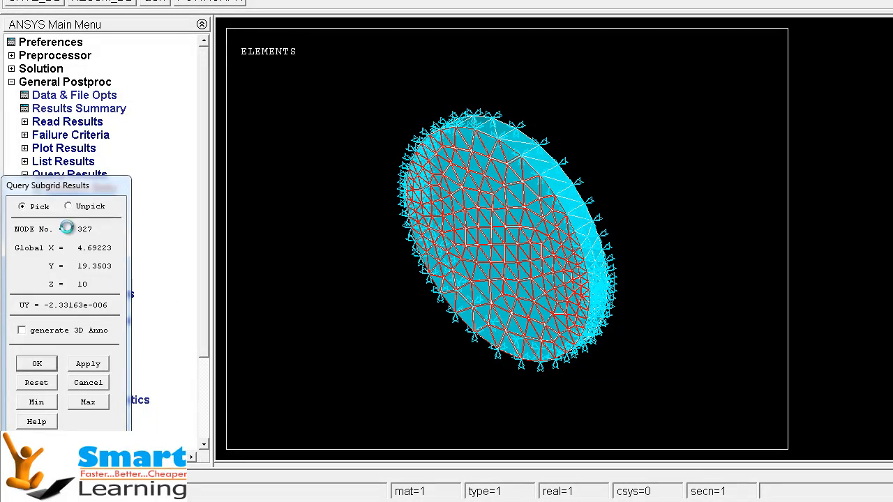
left_click(46, 332)
left_click(18, 381)
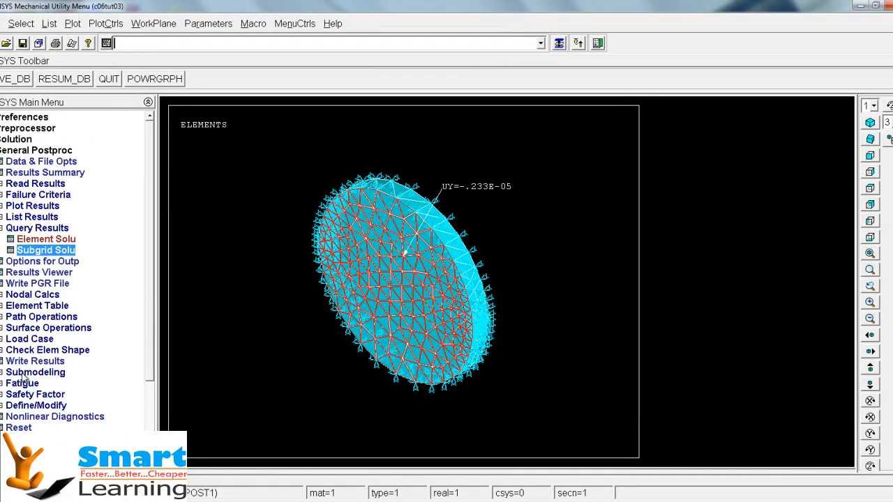
Query and annotate the UY displacement at a second node, below the centre of the disc's front face
left_click(61, 251)
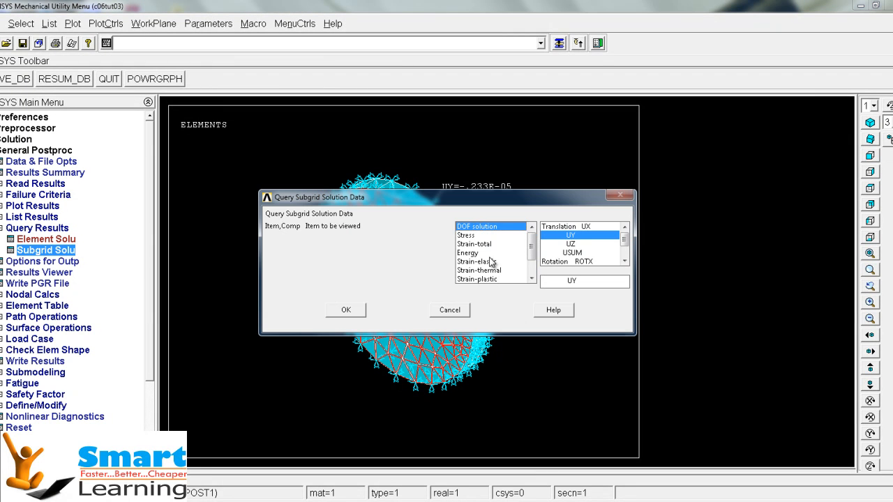
left_click(346, 310)
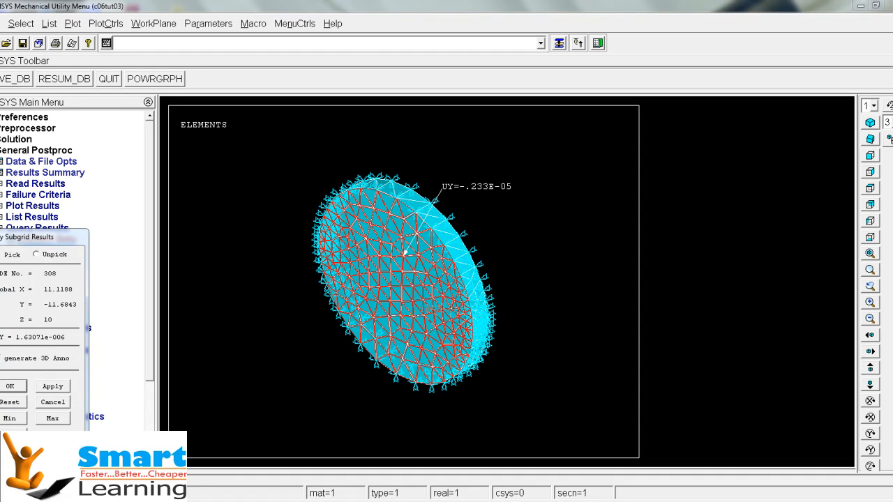
left_click(9, 386)
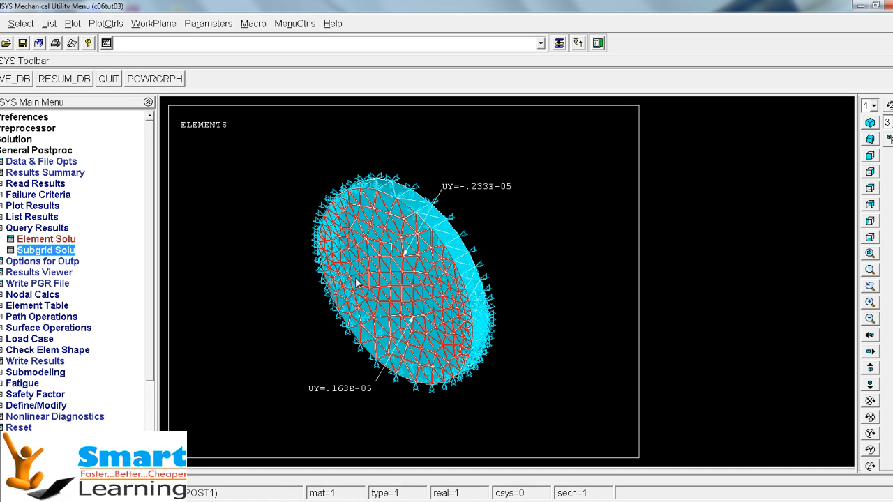
Query the Y-direction stress (SY) with Subgrid Solu at a node on the disc's front face, left of centre
left_click(35, 252)
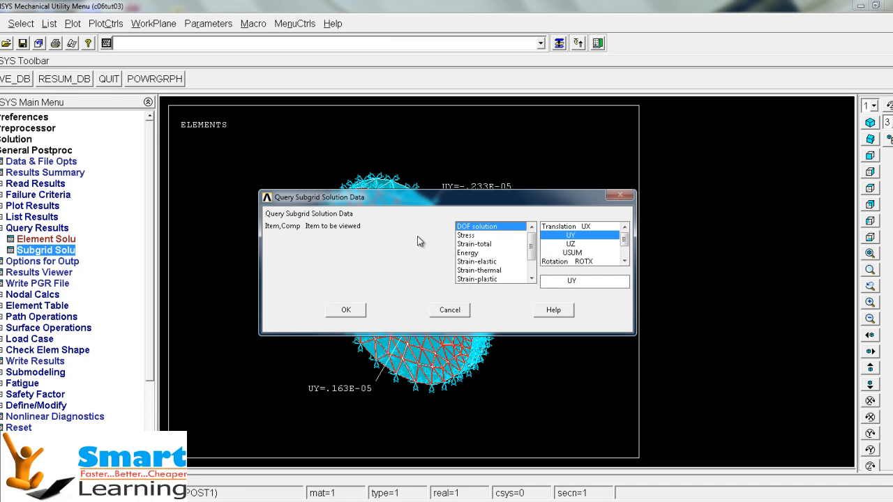
left_click(475, 236)
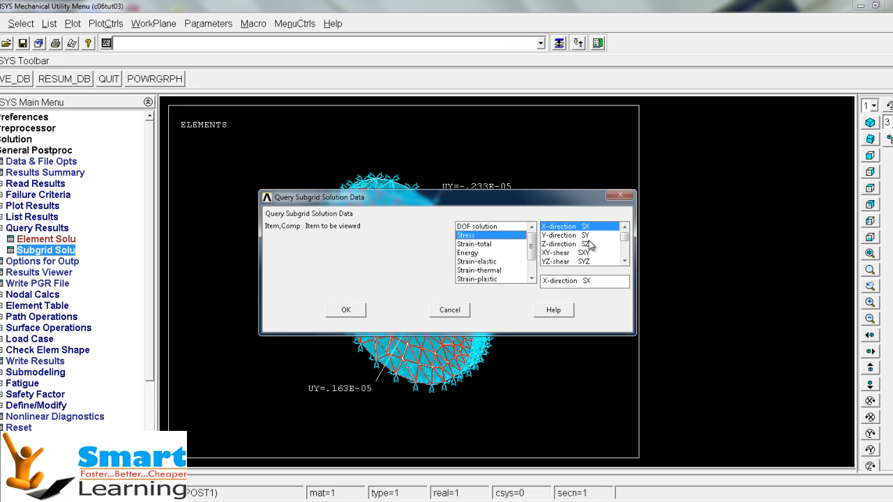
left_click(550, 235)
left_click(346, 309)
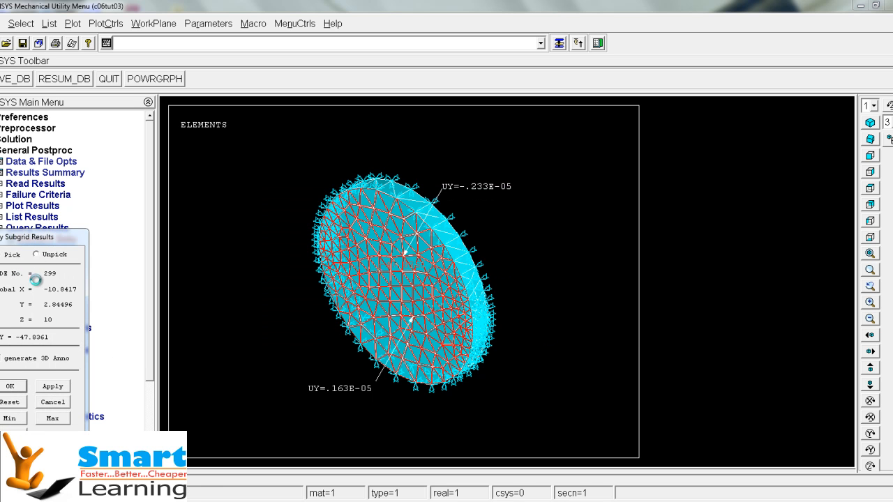
left_click(11, 386)
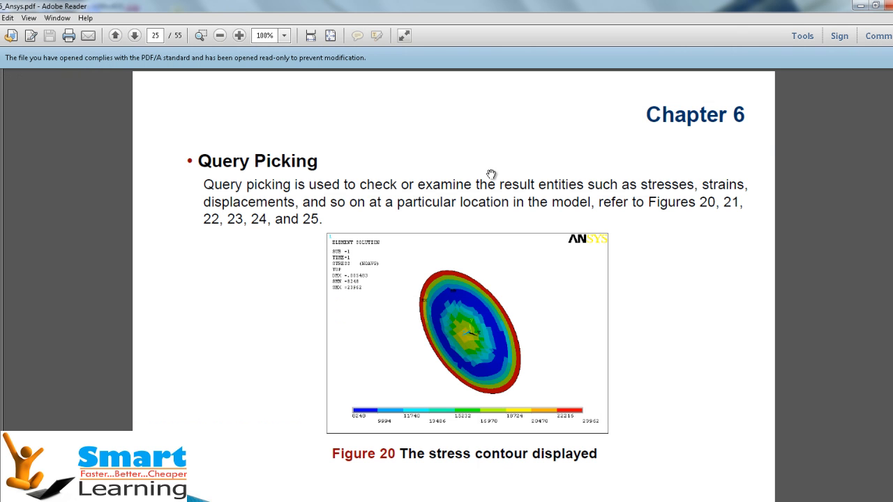
Read the Chapter 6 slides in Adobe Reader from Query Picking through to Path Operations on page 30
scroll(431, 316, "down", 1)
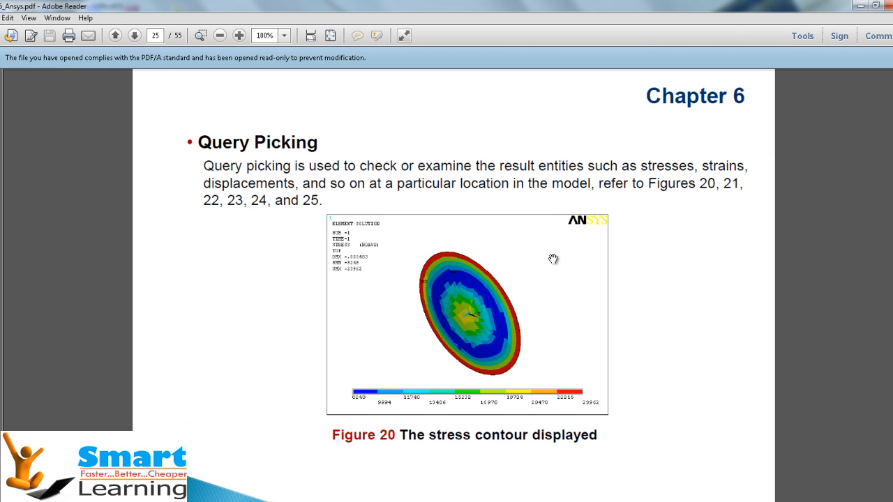
scroll(553, 259, "down", 3)
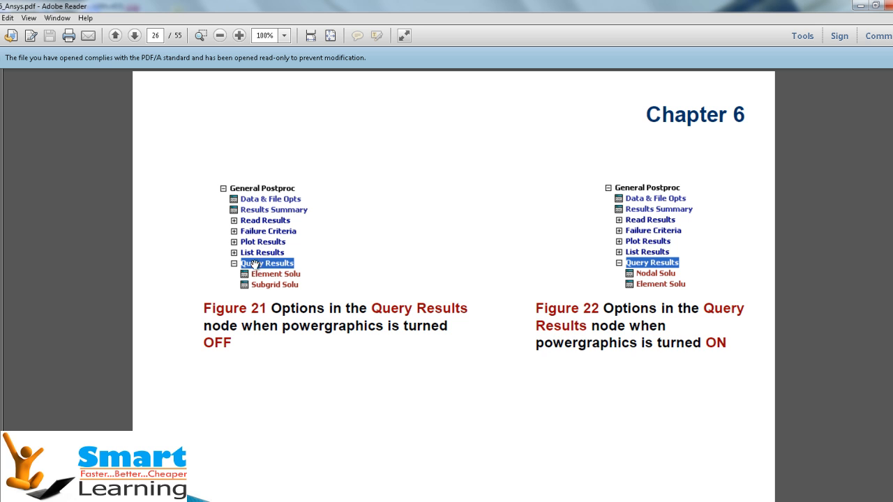
scroll(461, 270, "down", 5)
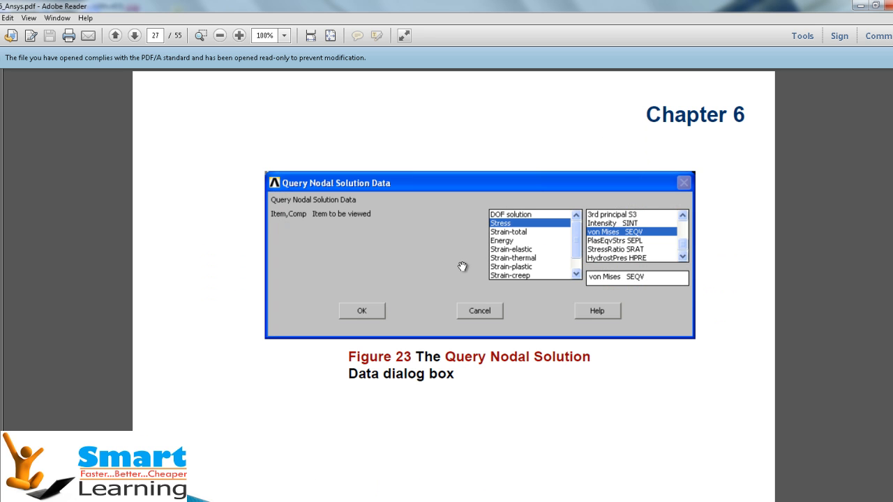
scroll(530, 277, "down", 5)
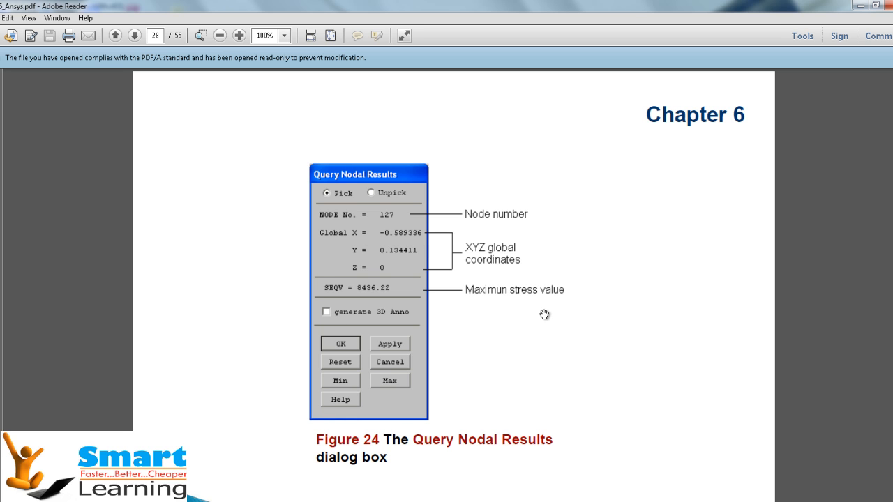
scroll(545, 315, "down", 2)
scroll(545, 314, "down", 3)
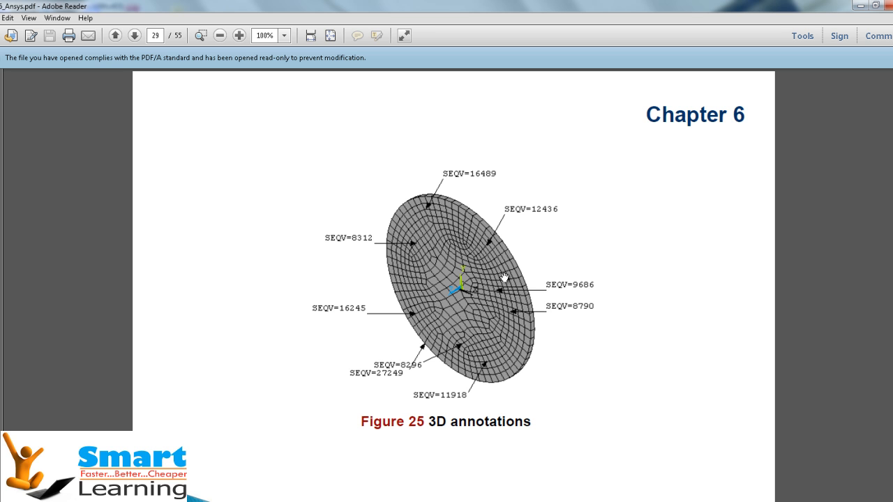
scroll(503, 278, "down", 4)
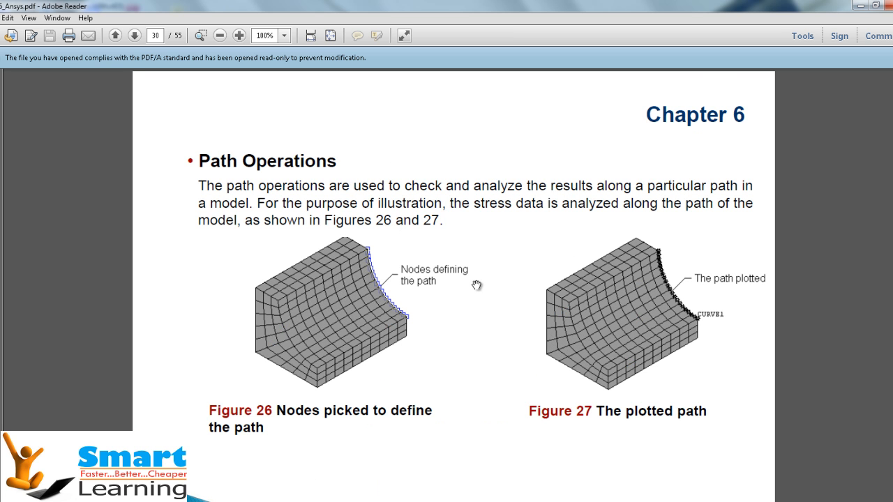